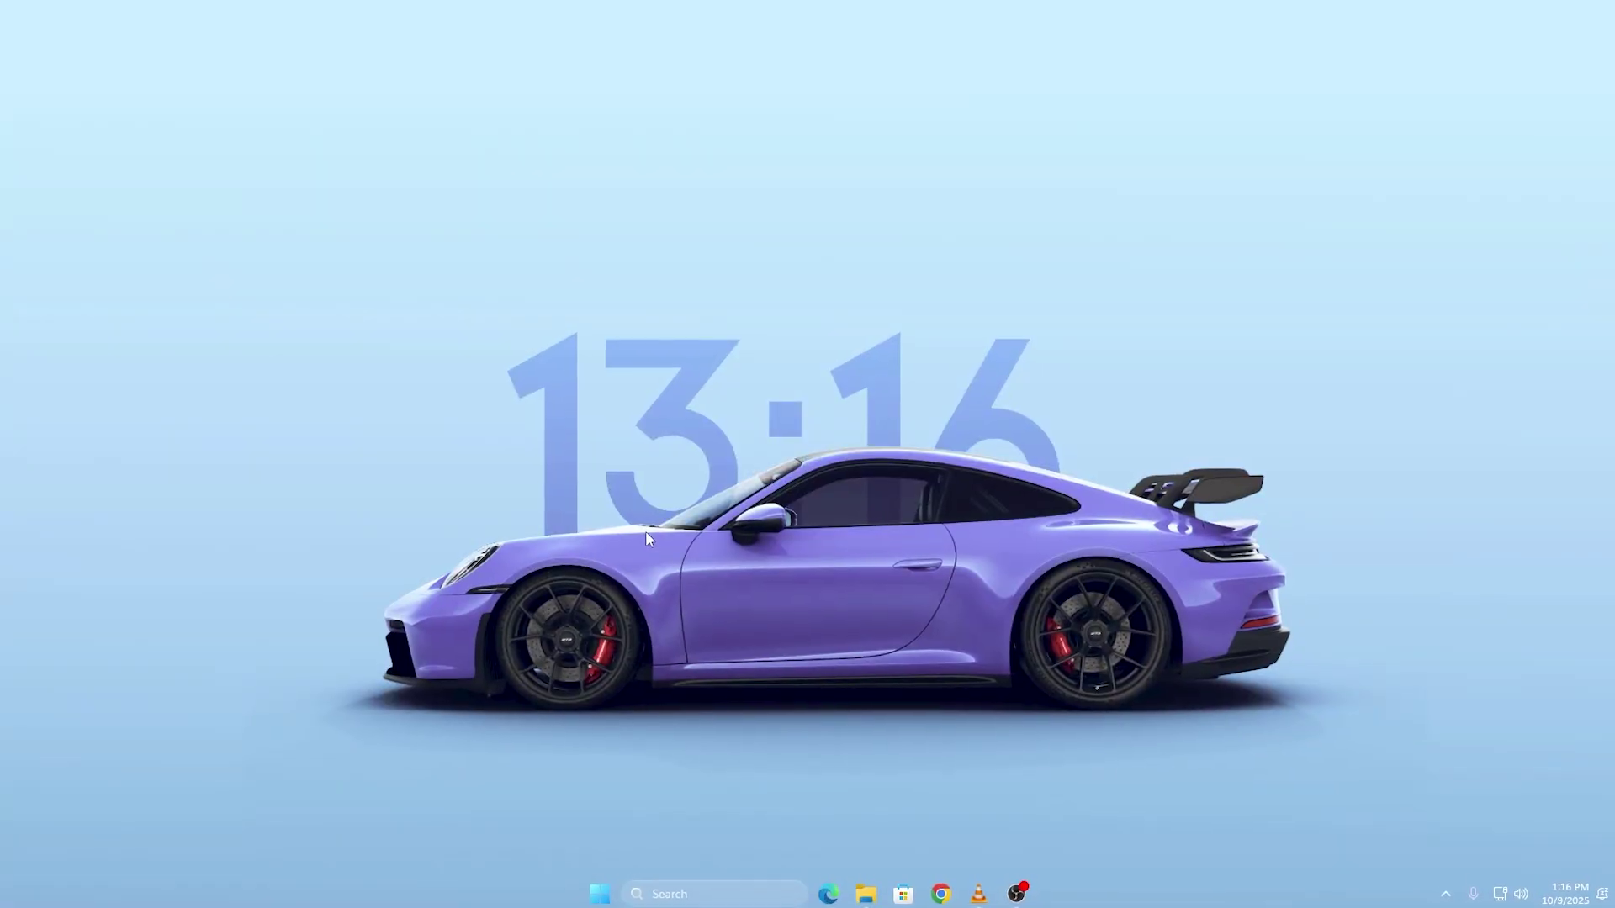
# - Run Disk Cleanup on drive C:, including DirectX Shader Cache, and permanently delete the files
pyautogui.press('super')
pyautogui.write('disk cleanup')
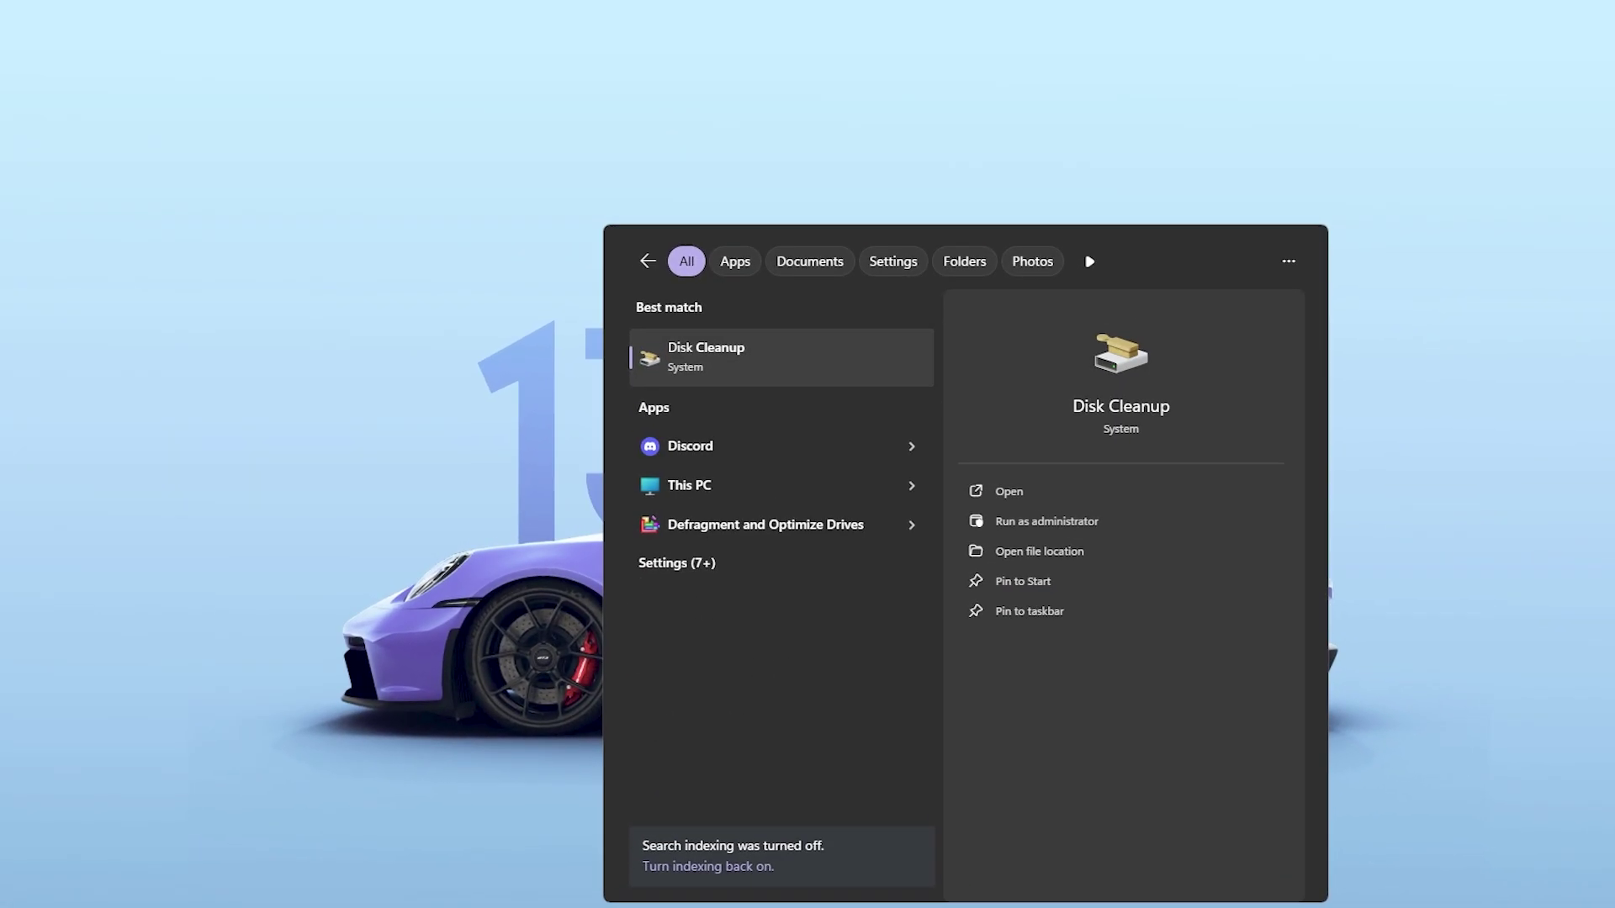
pyautogui.press('Return')
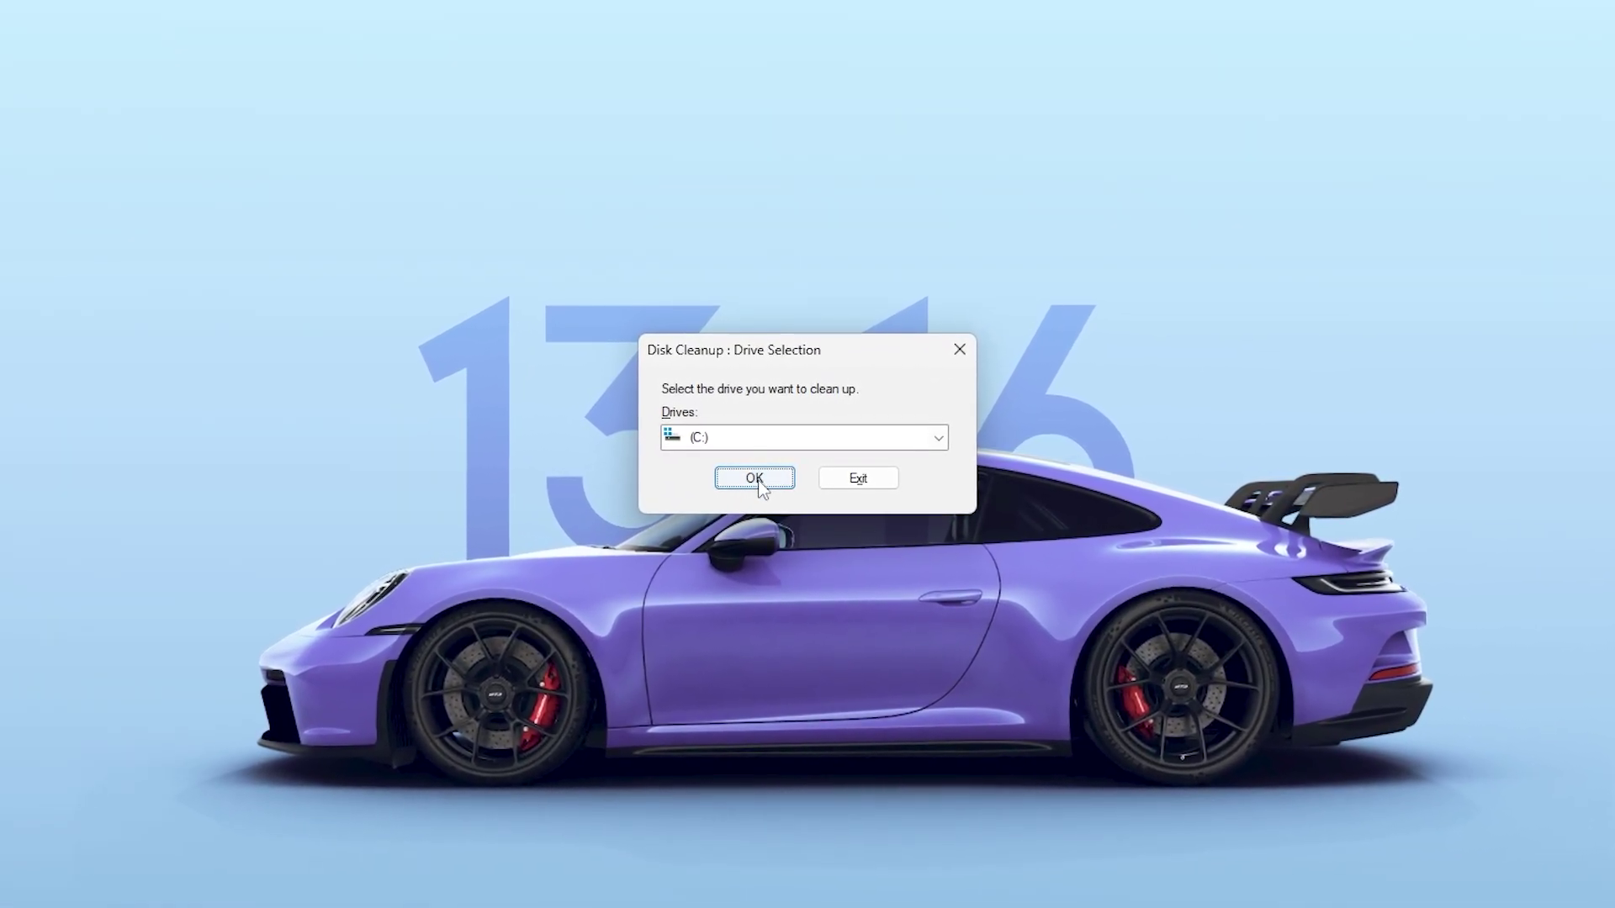
pyautogui.click(754, 477)
pyautogui.moveTo(89, 54); pyautogui.dragTo(708, 172)
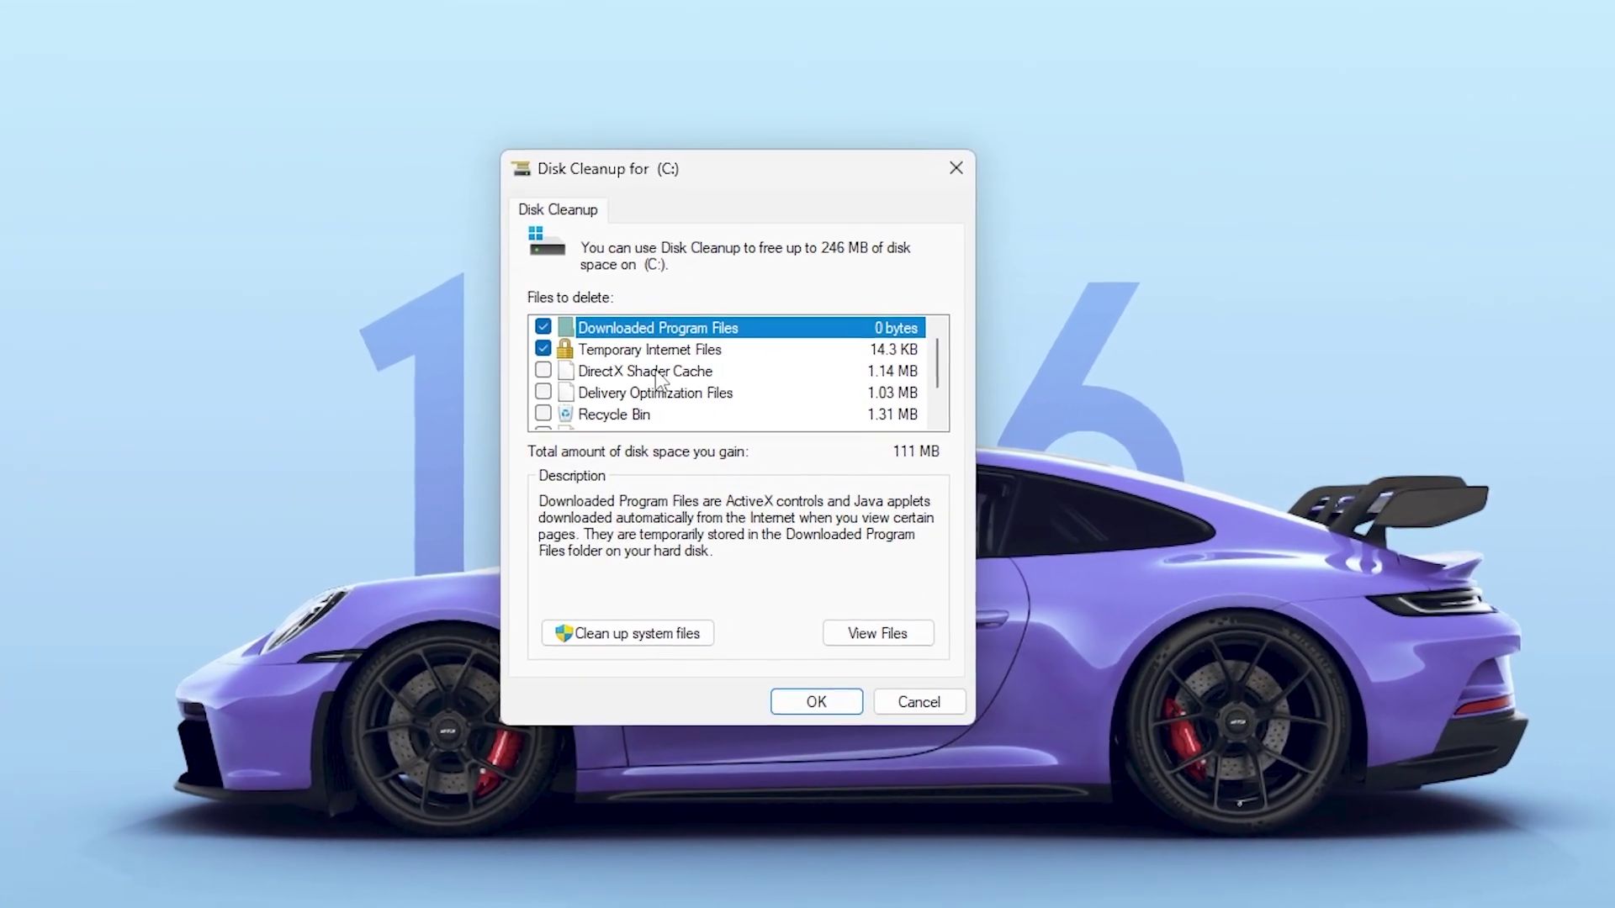
pyautogui.click(548, 373)
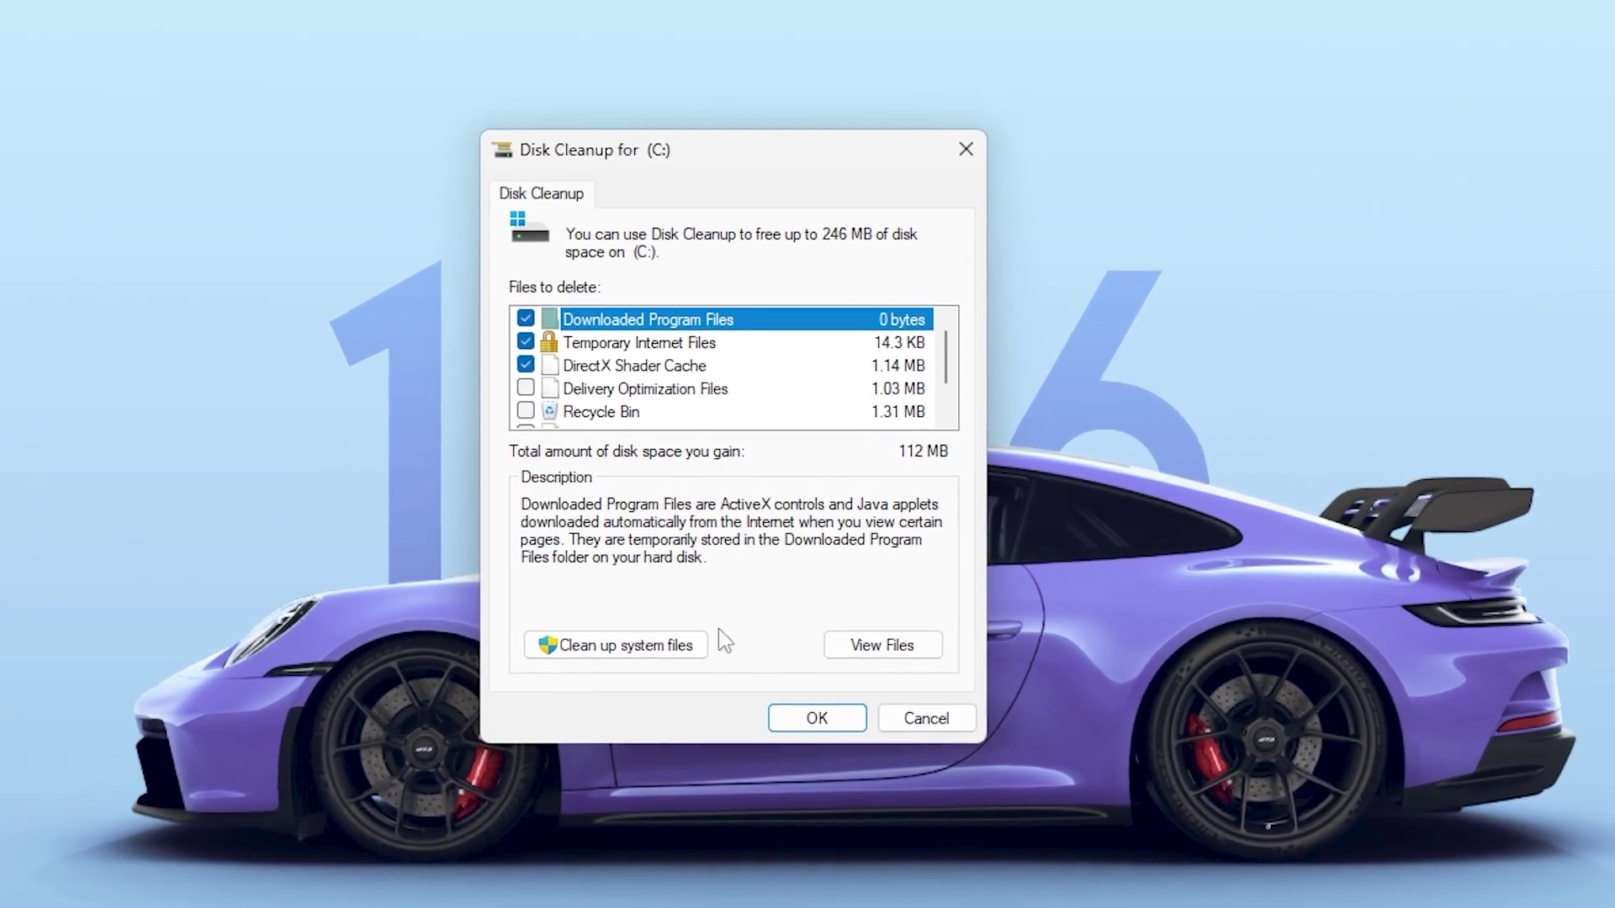
pyautogui.click(820, 716)
pyautogui.click(854, 451)
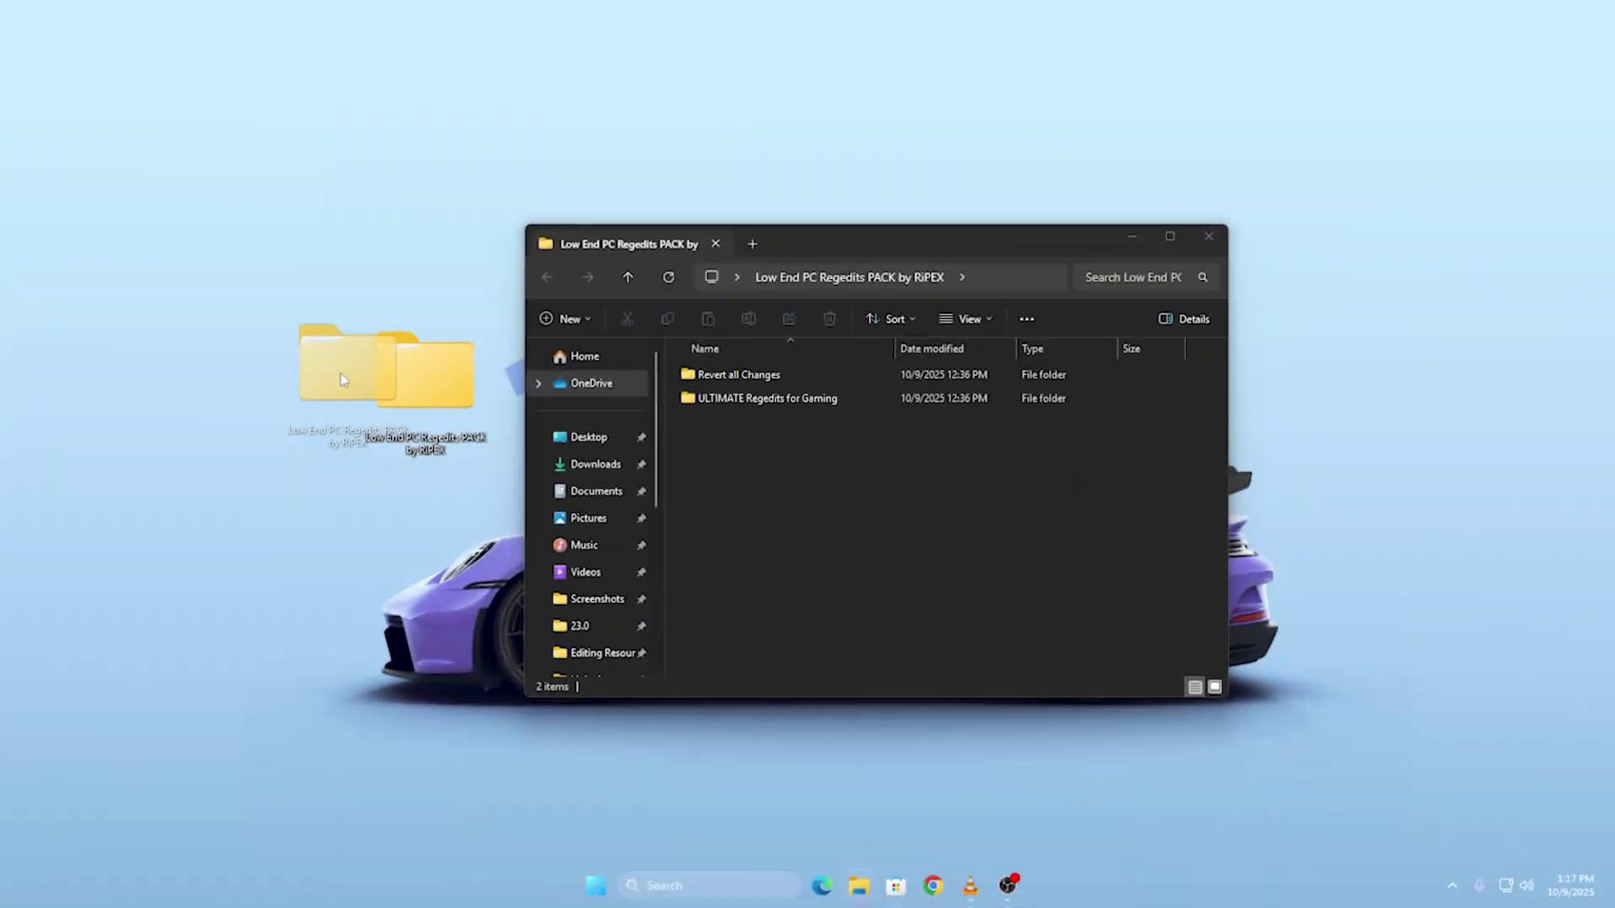
# - Peek into Revert all Changes, then enter ULTIMATE Regedits for Gaming and select CPU Priority Win32.reg
pyautogui.doubleClick(684, 359)
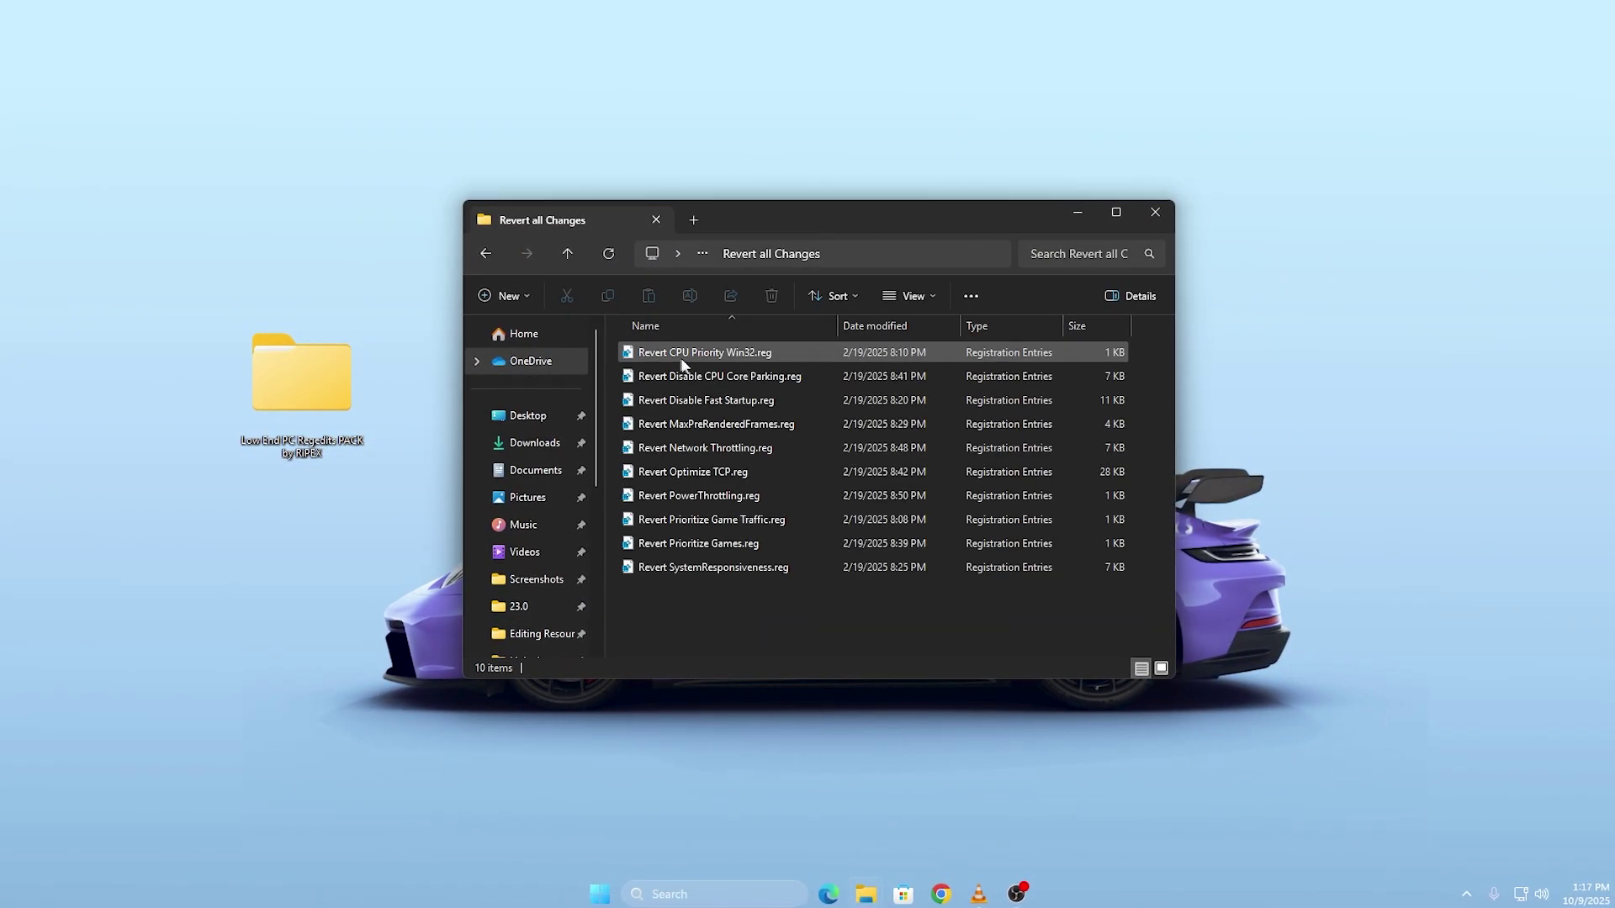
pyautogui.hotkey('alt', 'Left')
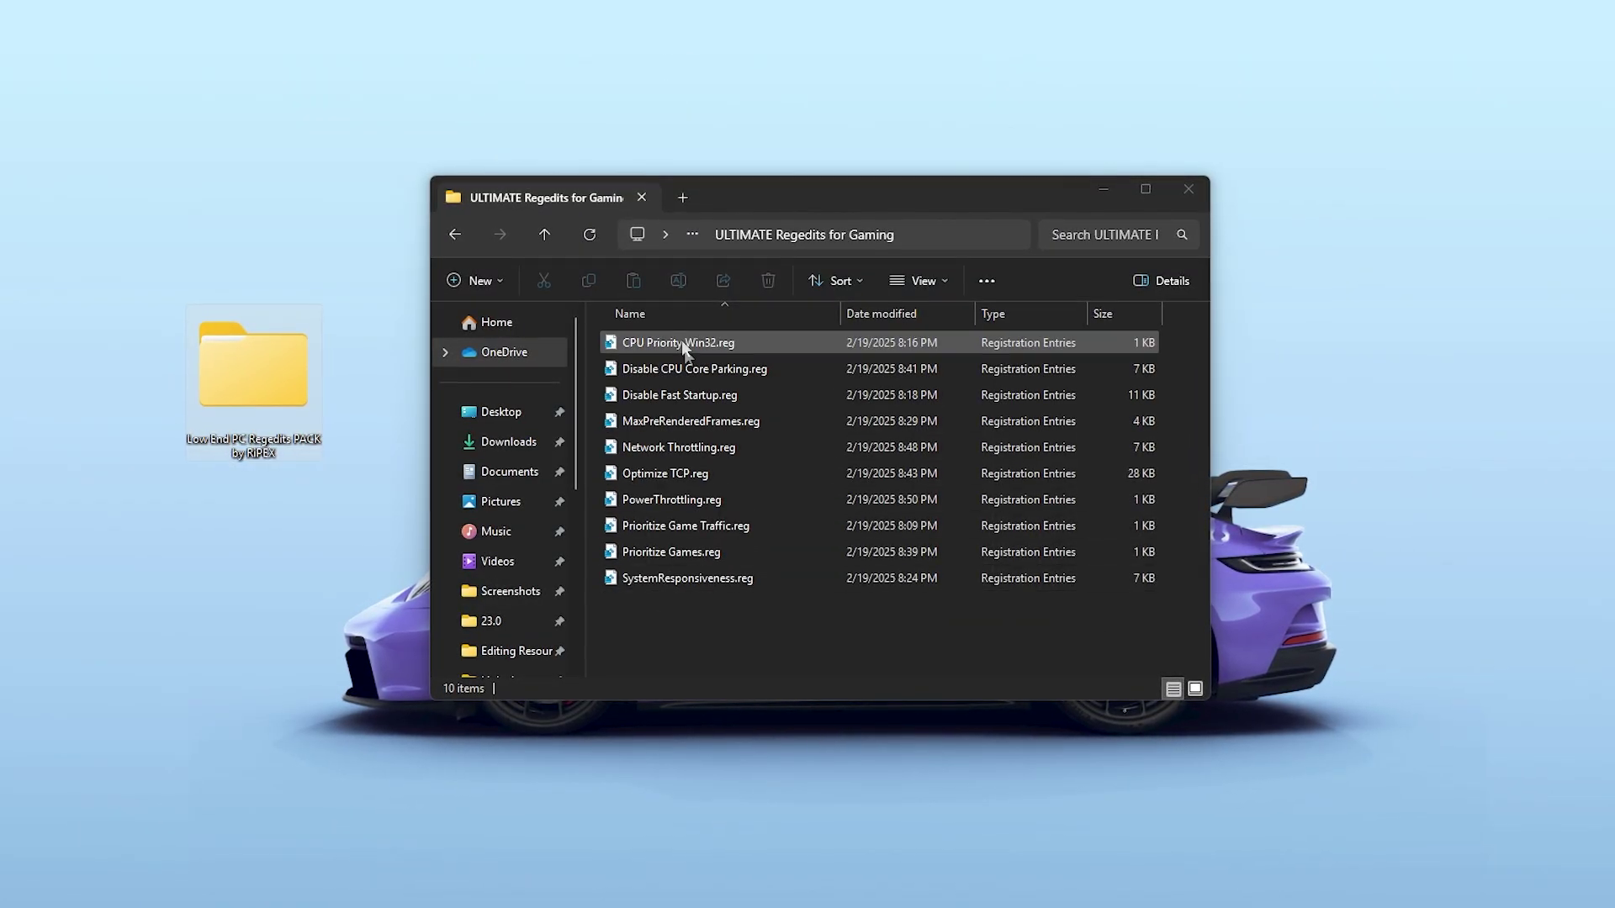
pyautogui.moveTo(733, 592); pyautogui.dragTo(634, 333)
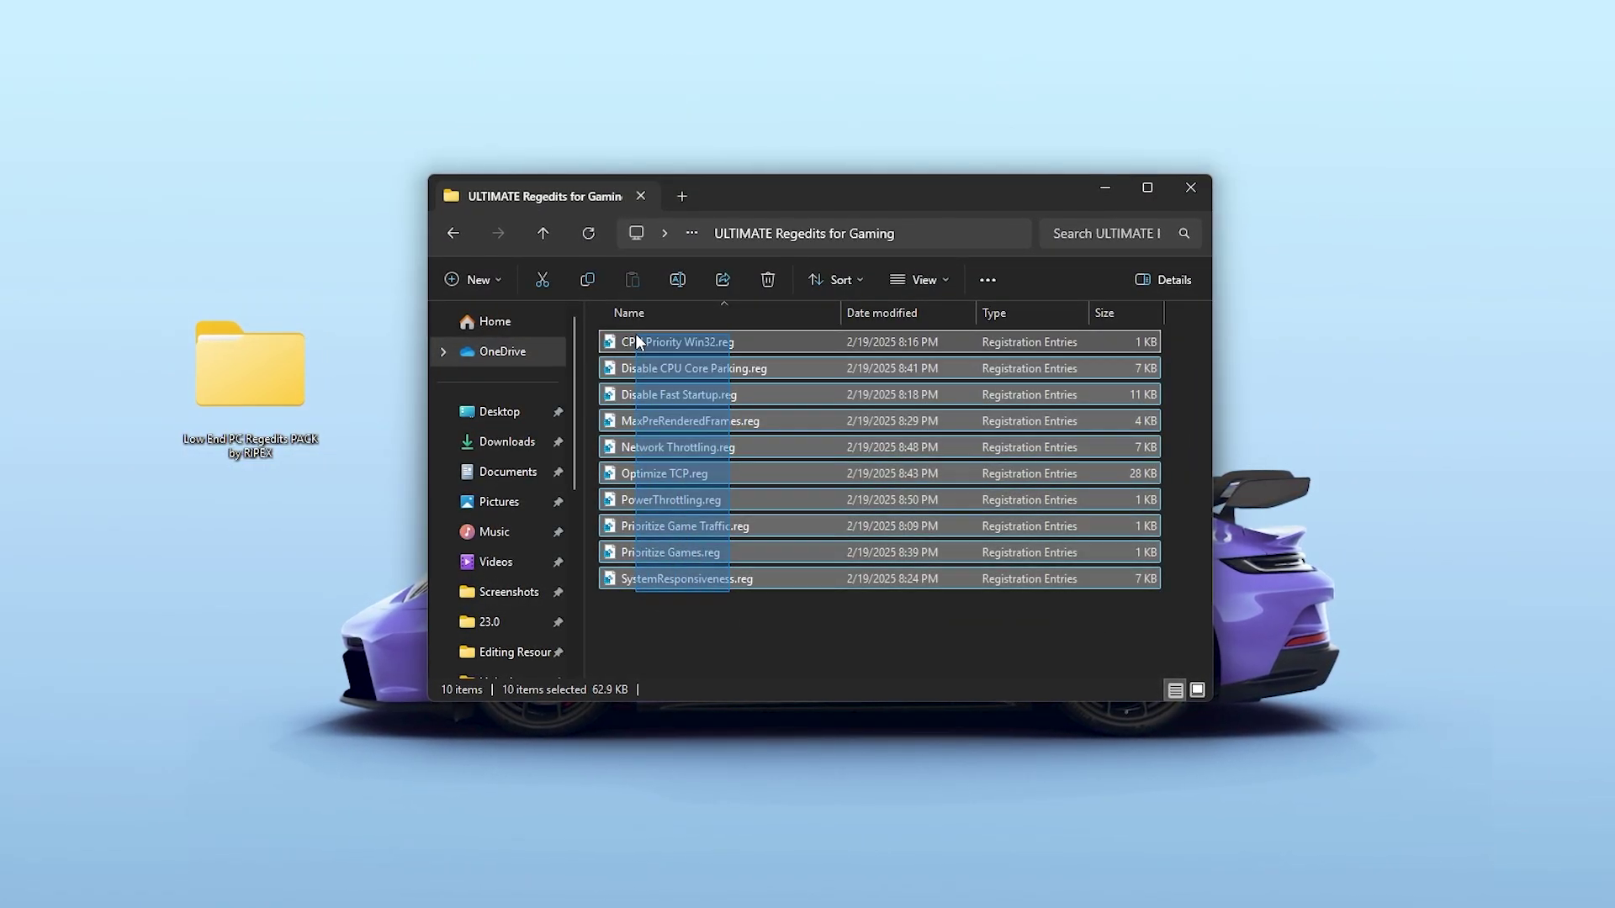
pyautogui.click(719, 661)
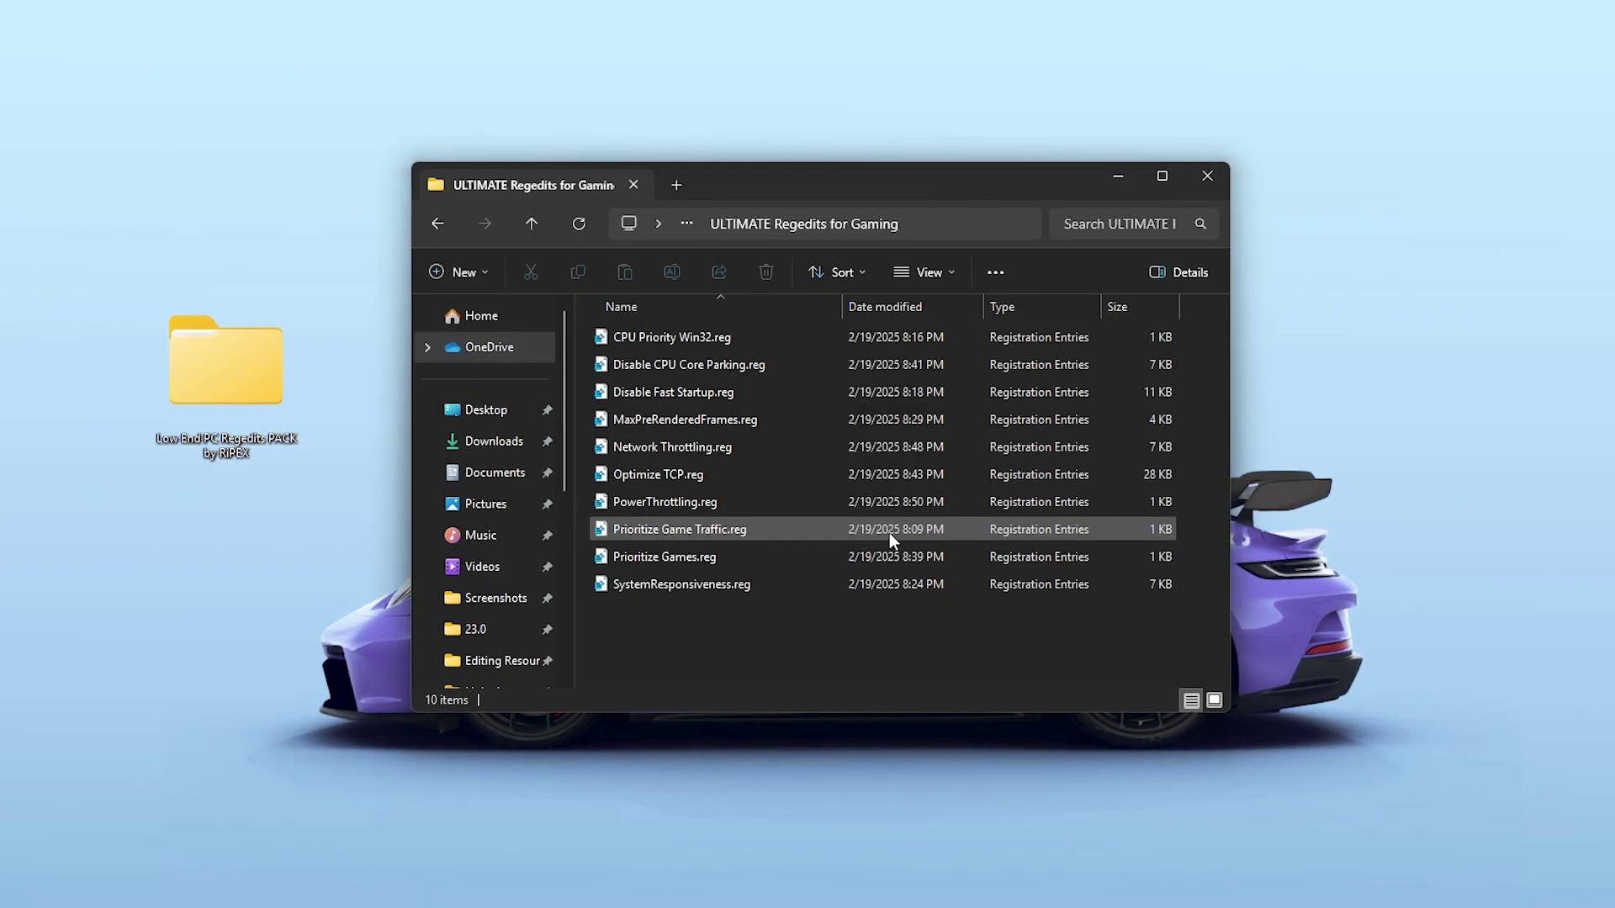
pyautogui.hotkey('alt', 'Left')
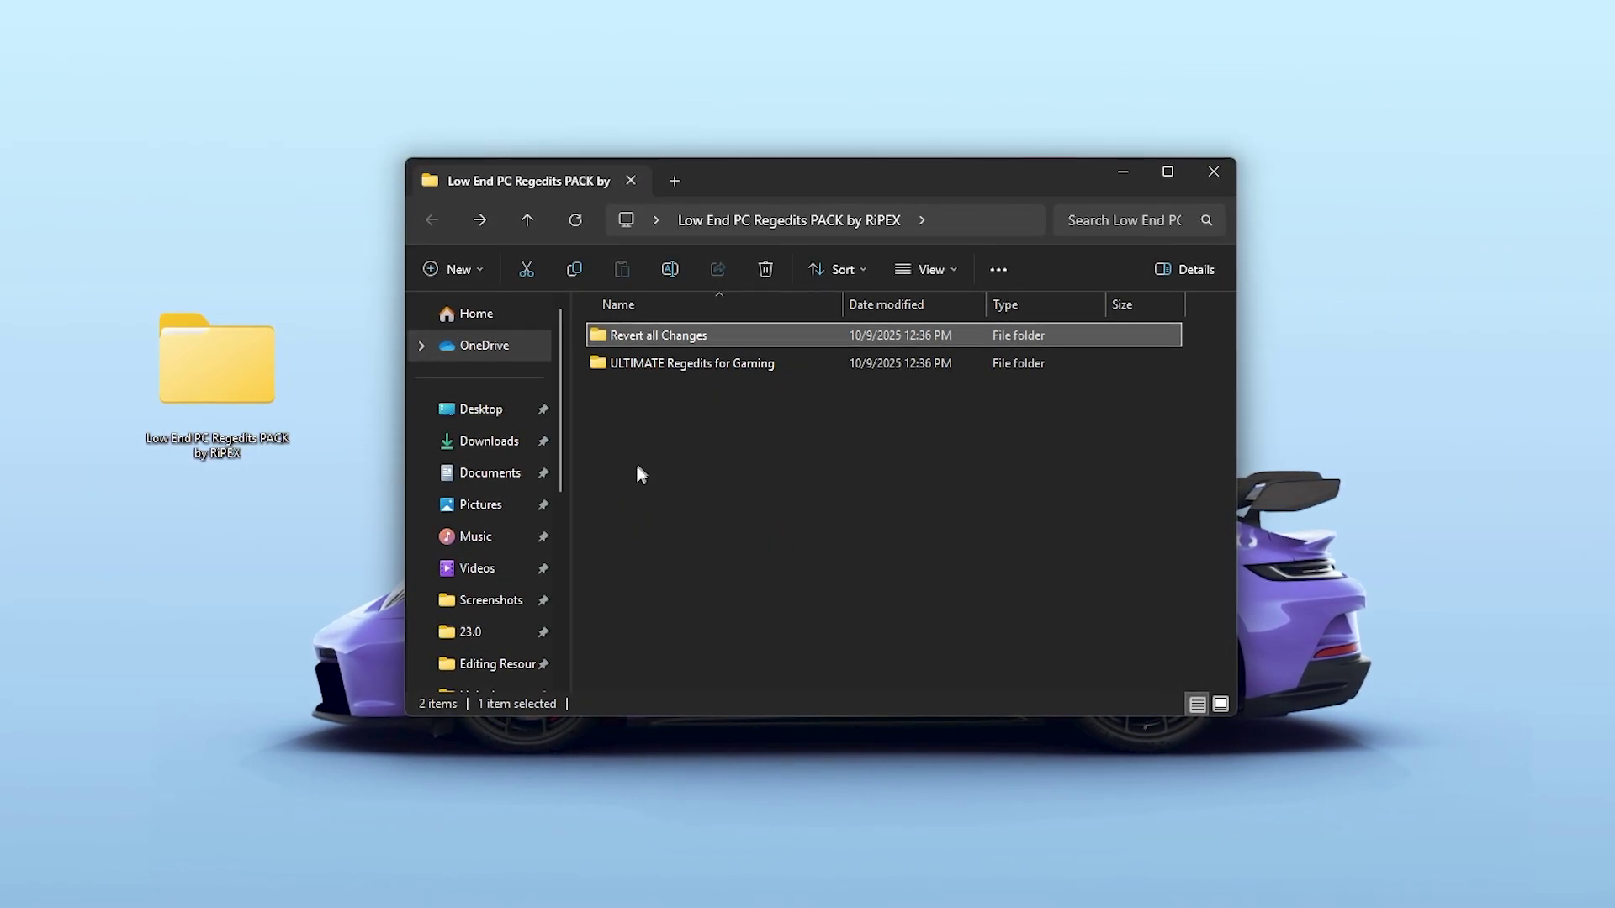
pyautogui.doubleClick(667, 364)
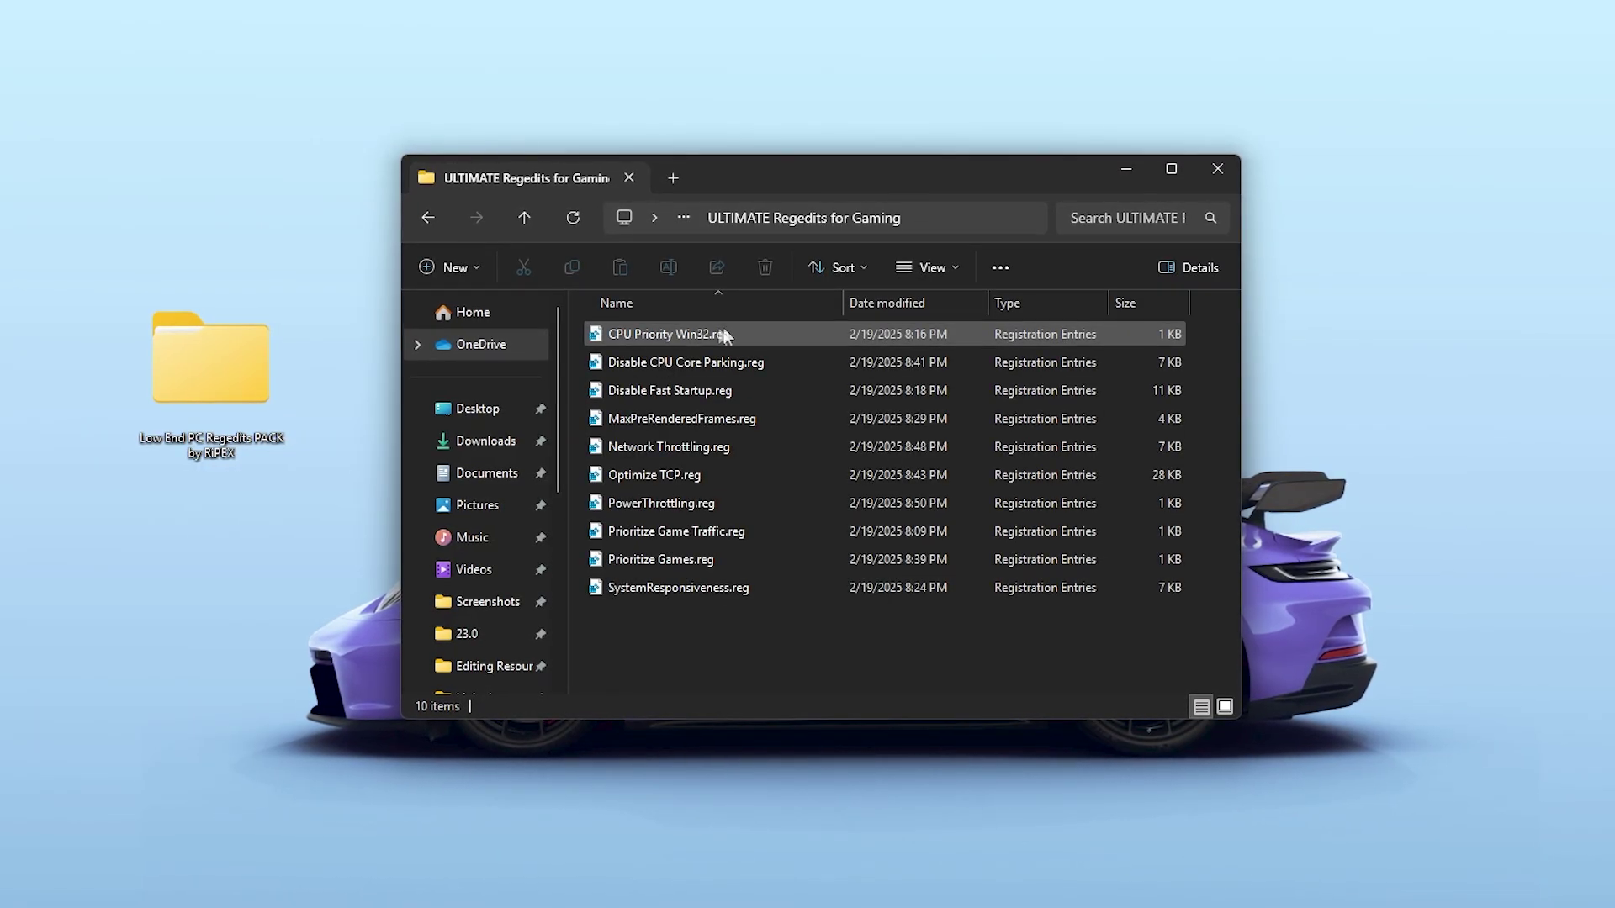
pyautogui.click(680, 332)
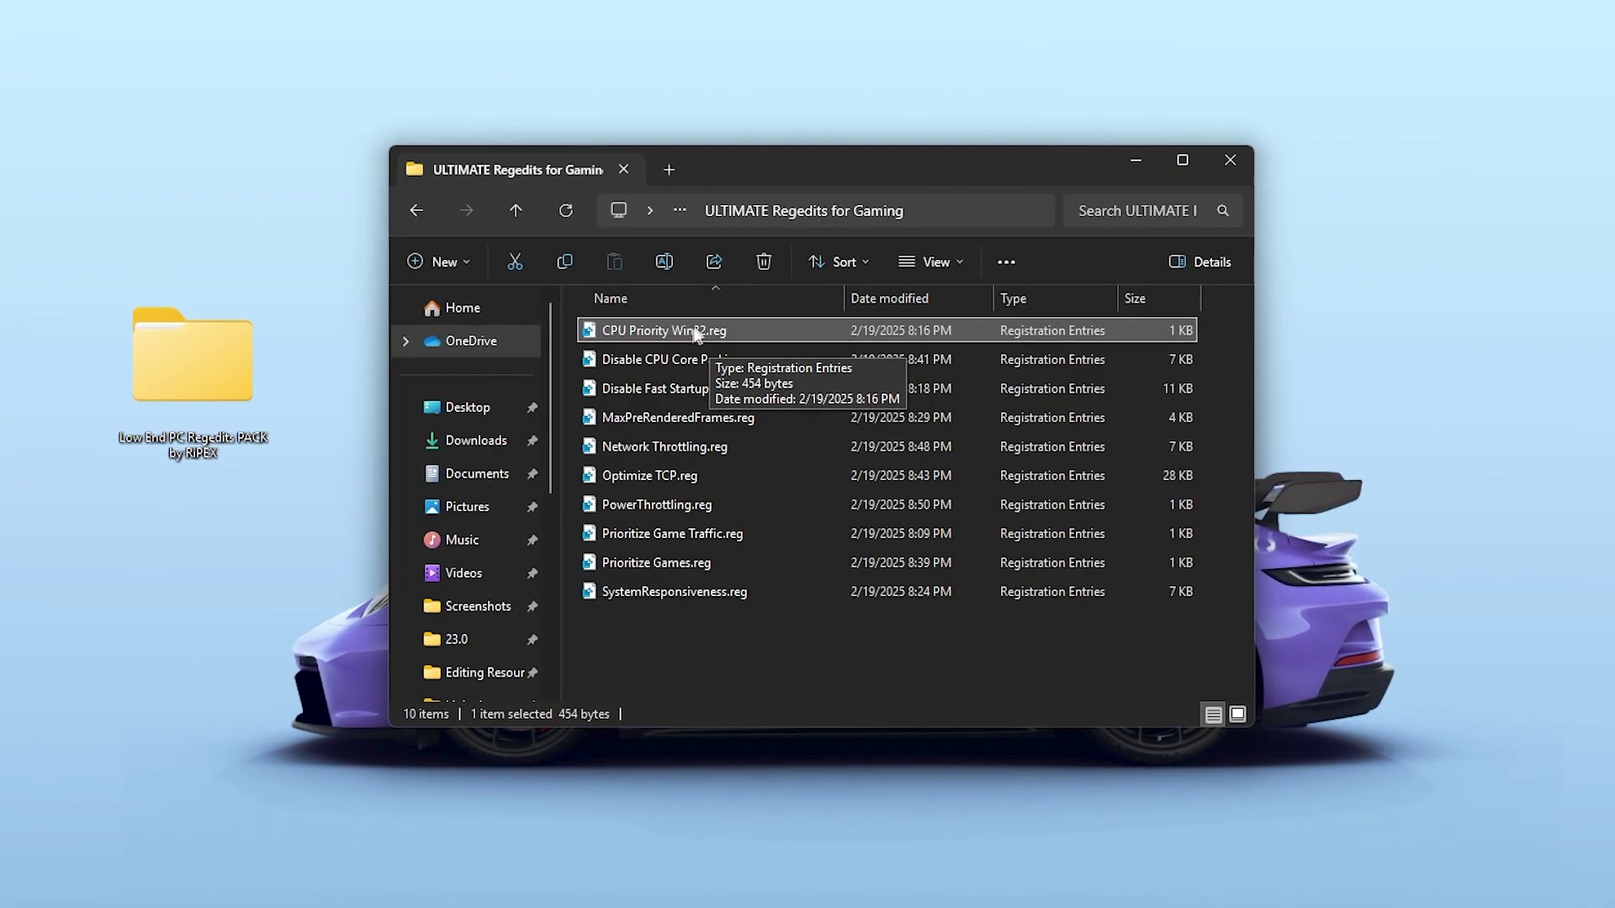
pyautogui.rightClick(694, 333)
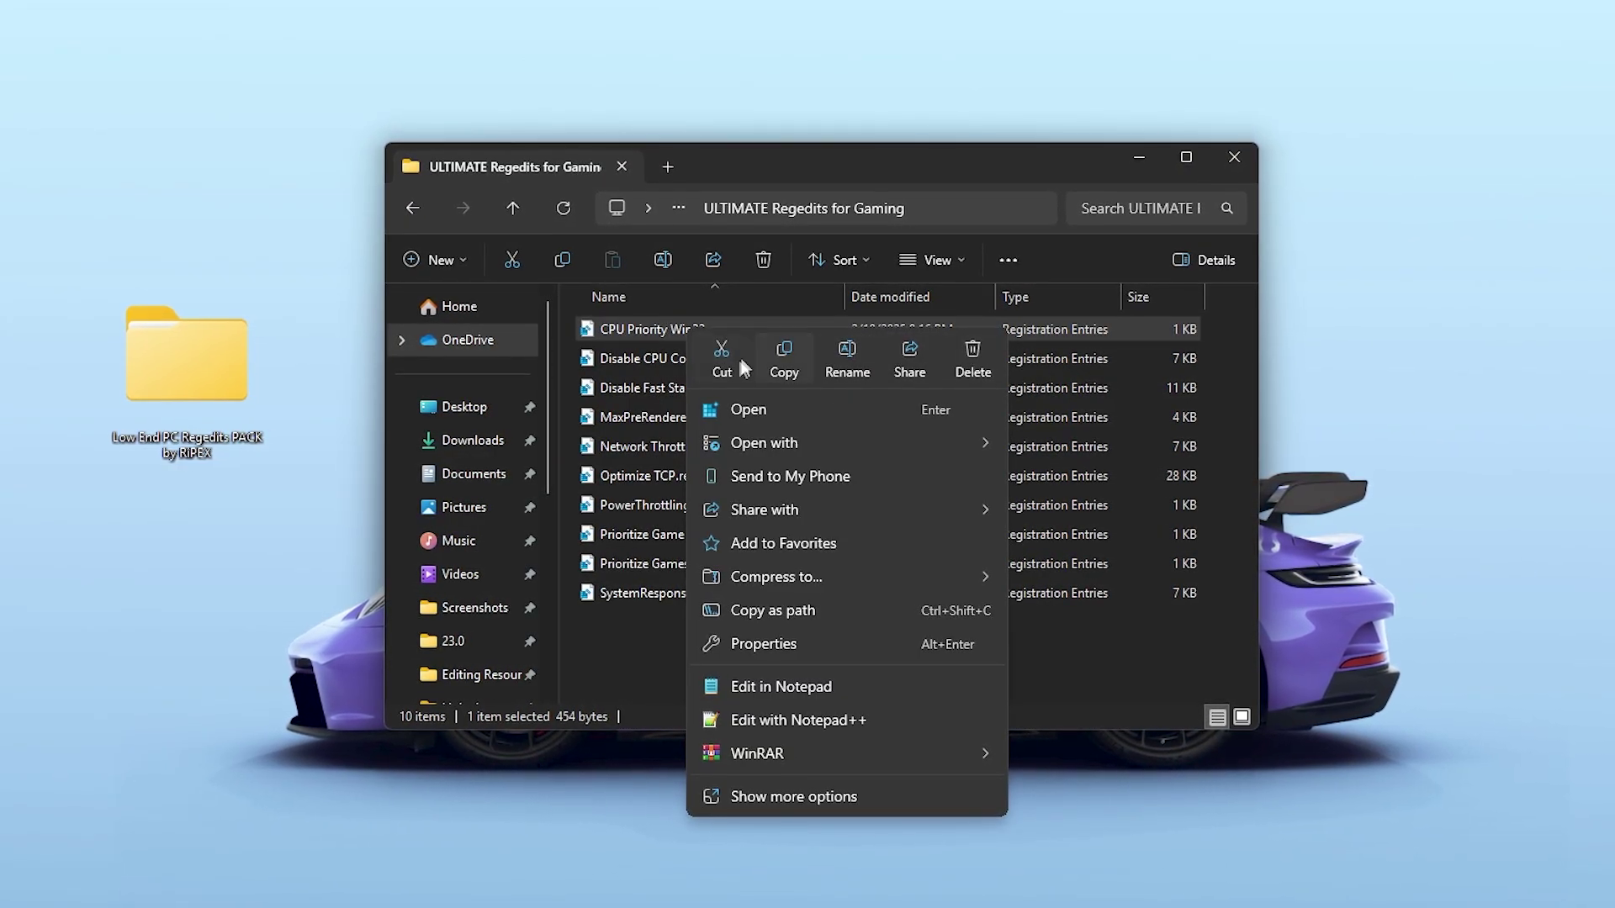
pyautogui.click(781, 689)
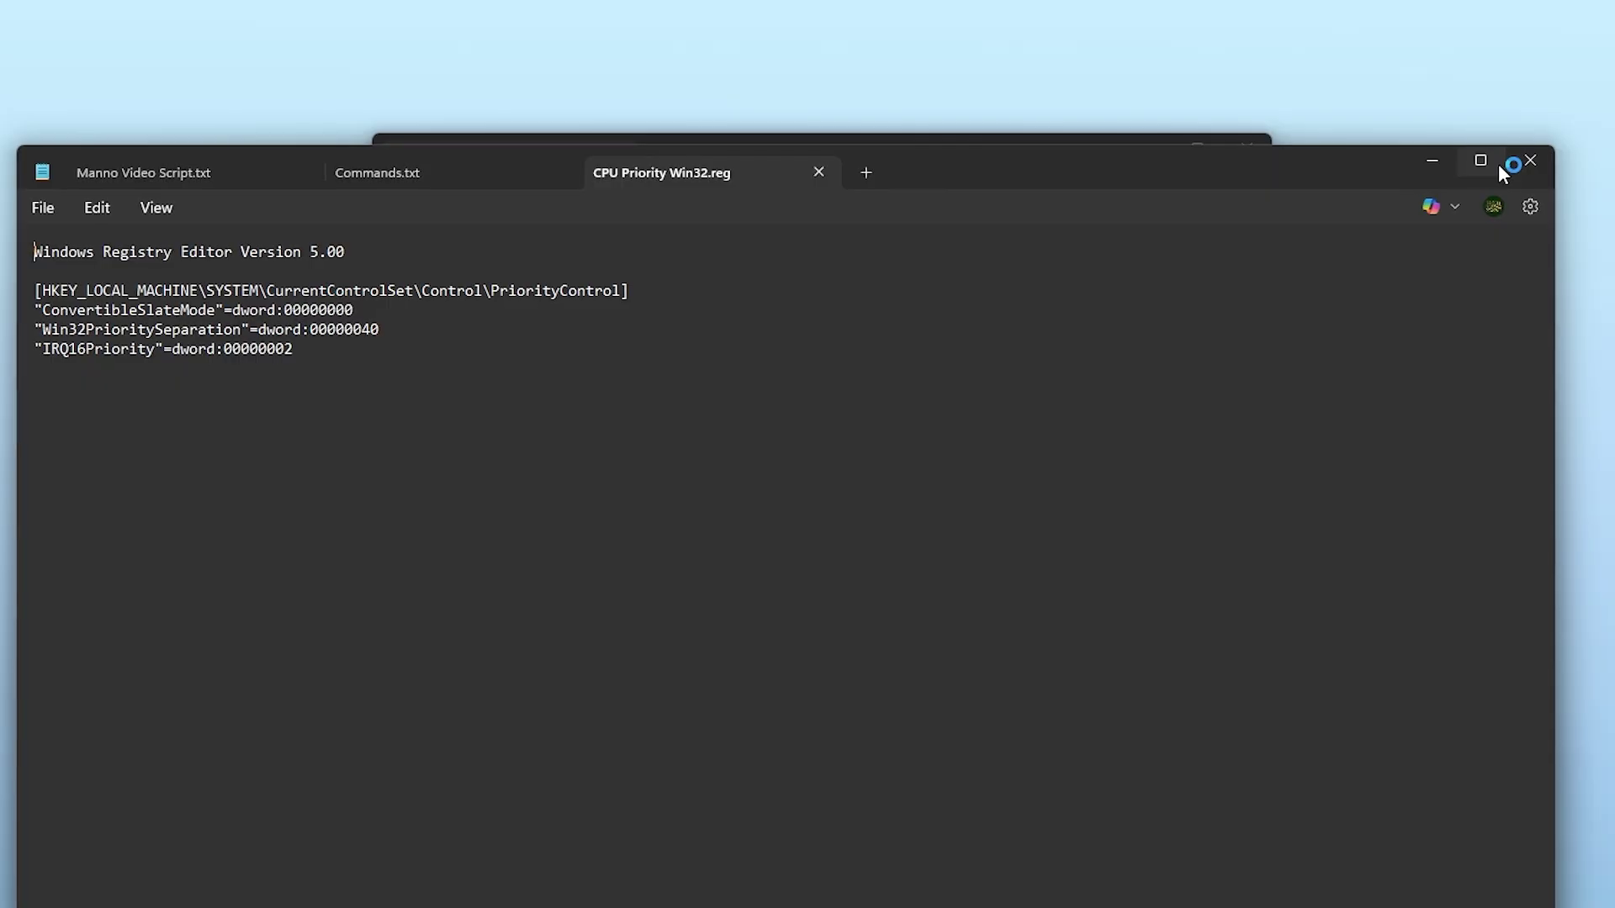
pyautogui.click(1522, 163)
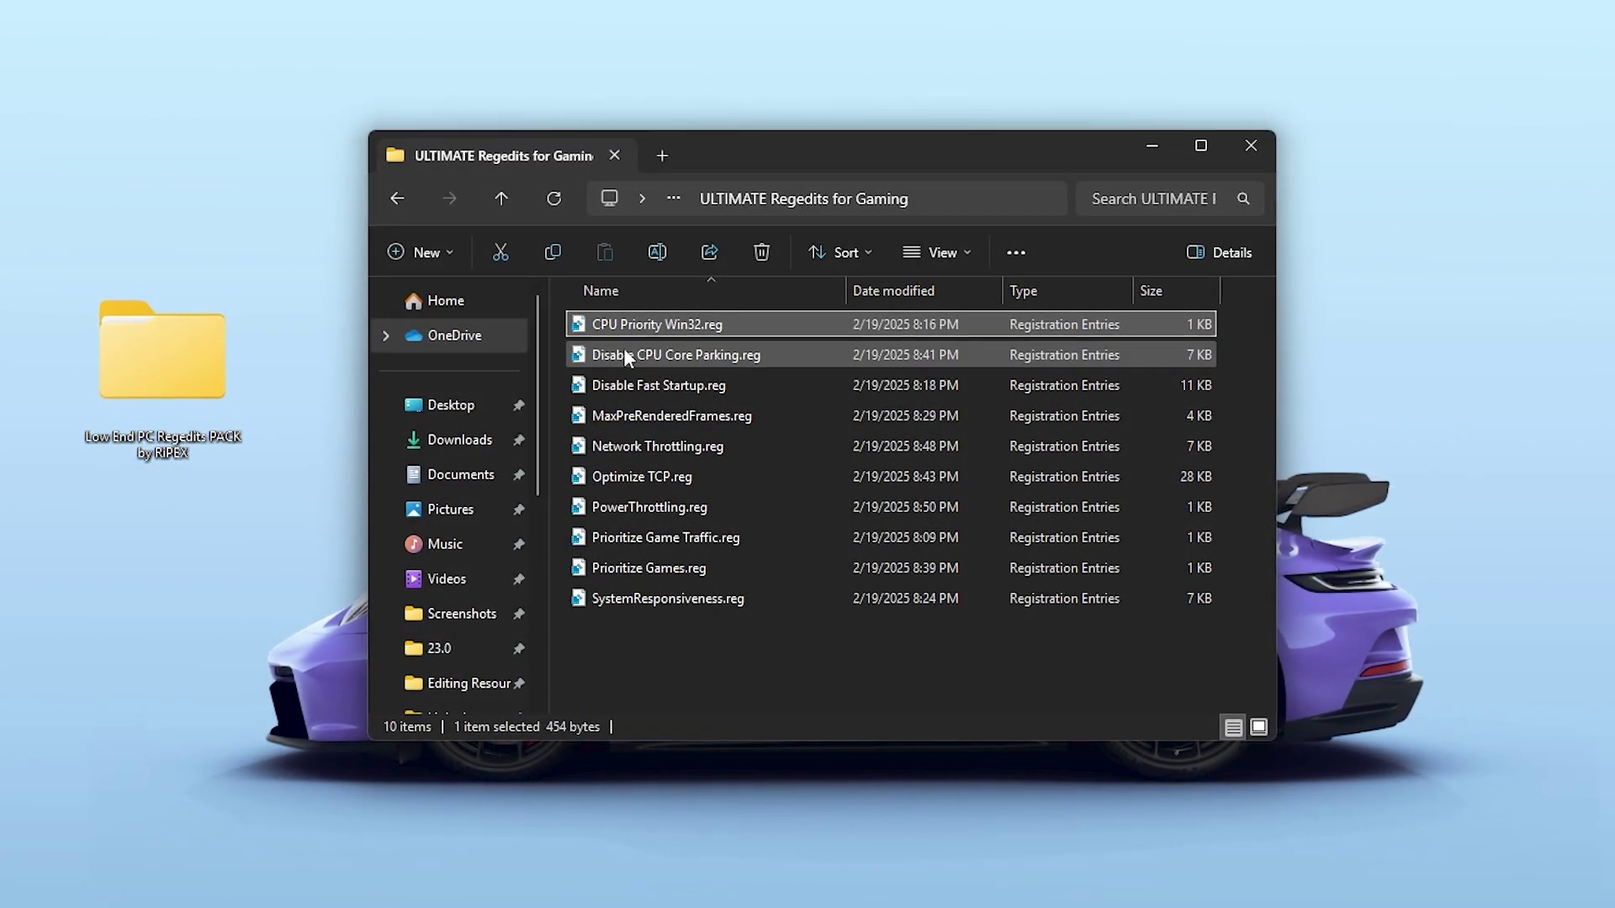
pyautogui.click(742, 356)
pyautogui.rightClick(699, 357)
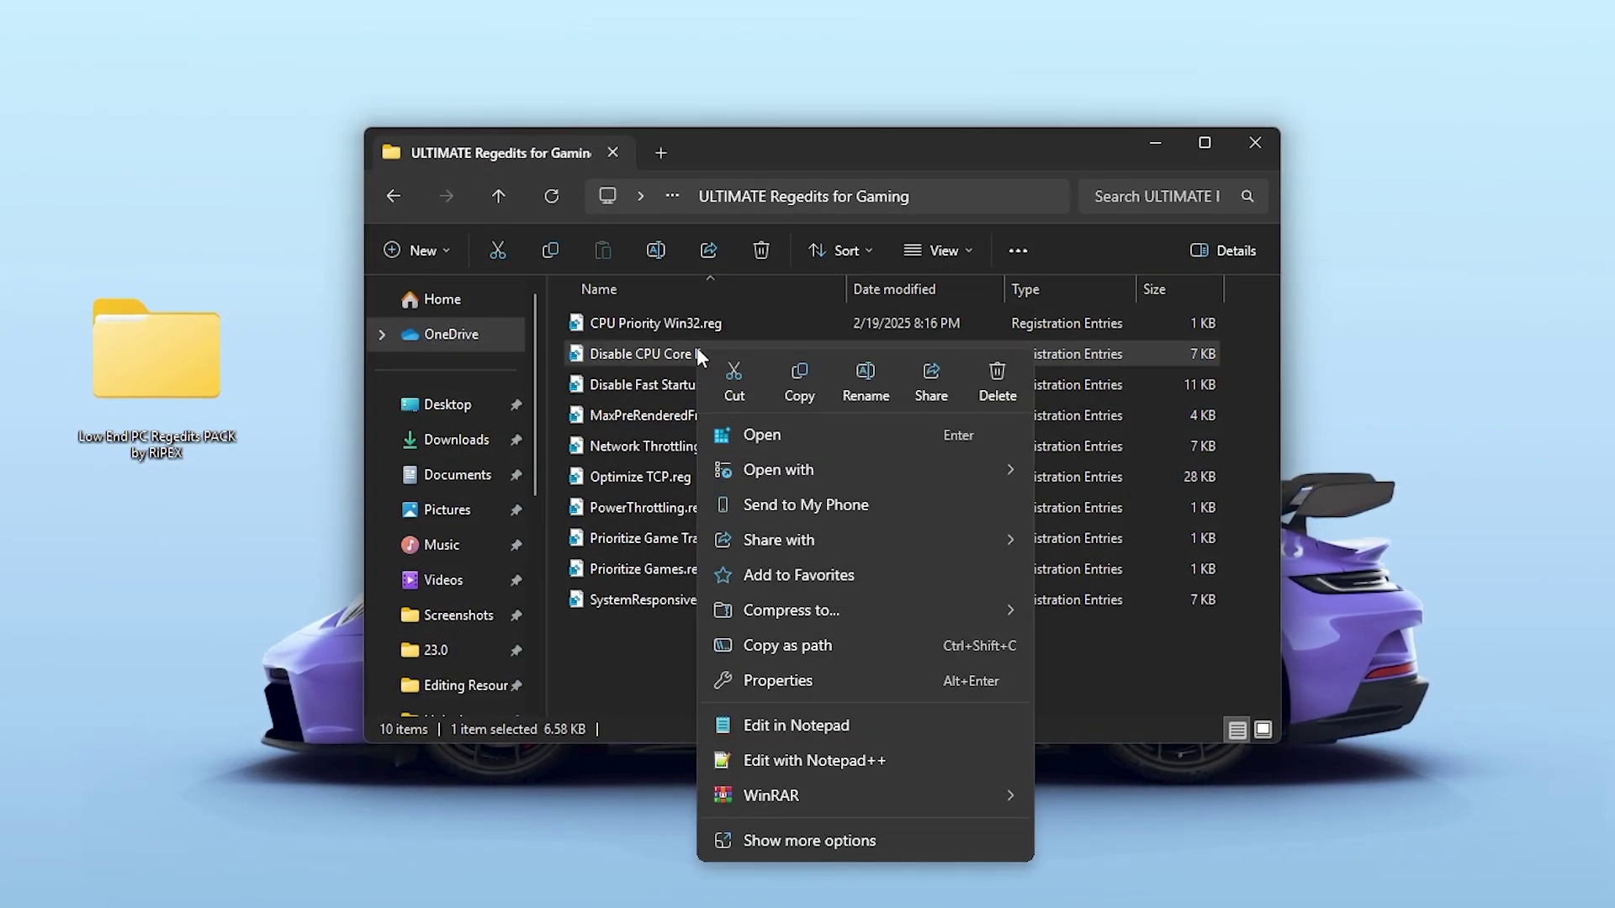
pyautogui.click(786, 724)
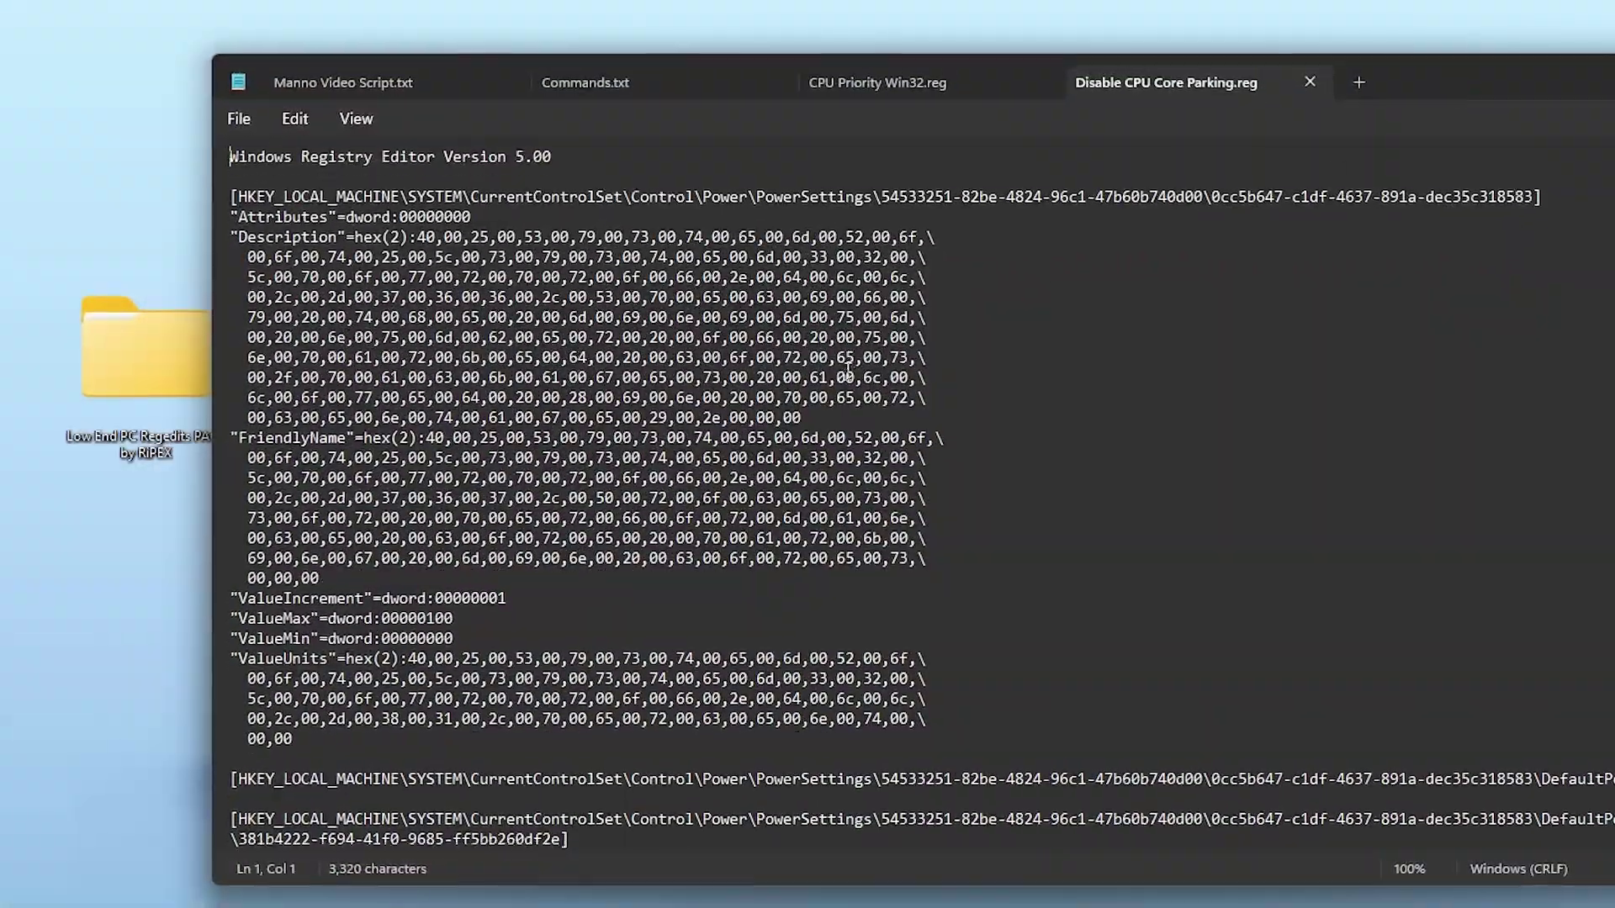
pyautogui.scroll(-5, 842, 375)
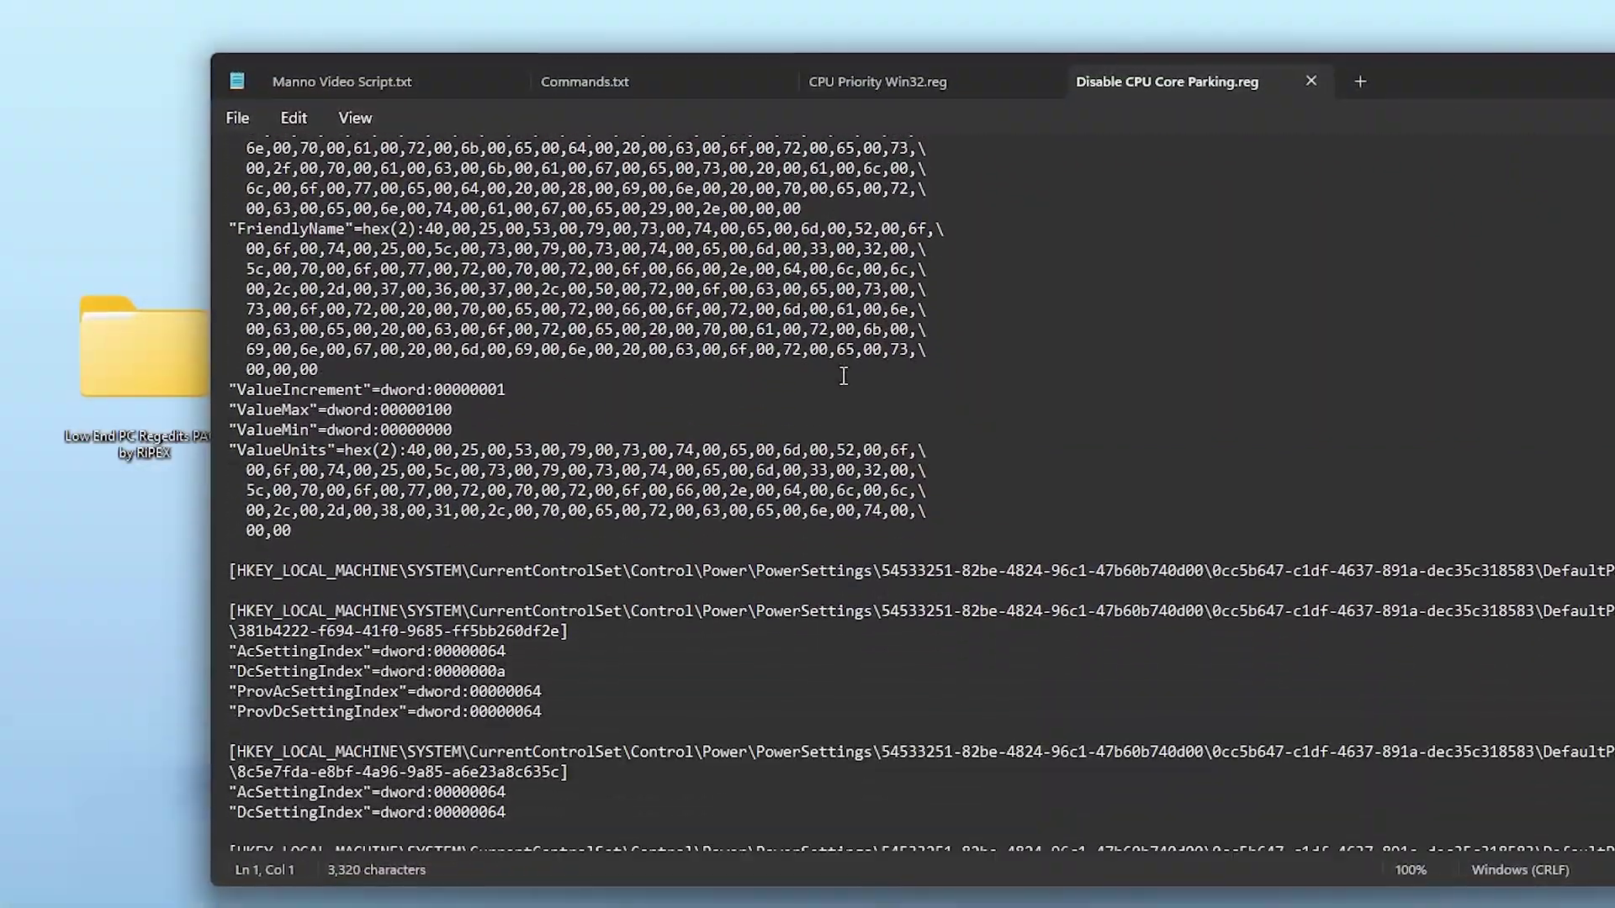
pyautogui.scroll(-3, 843, 374)
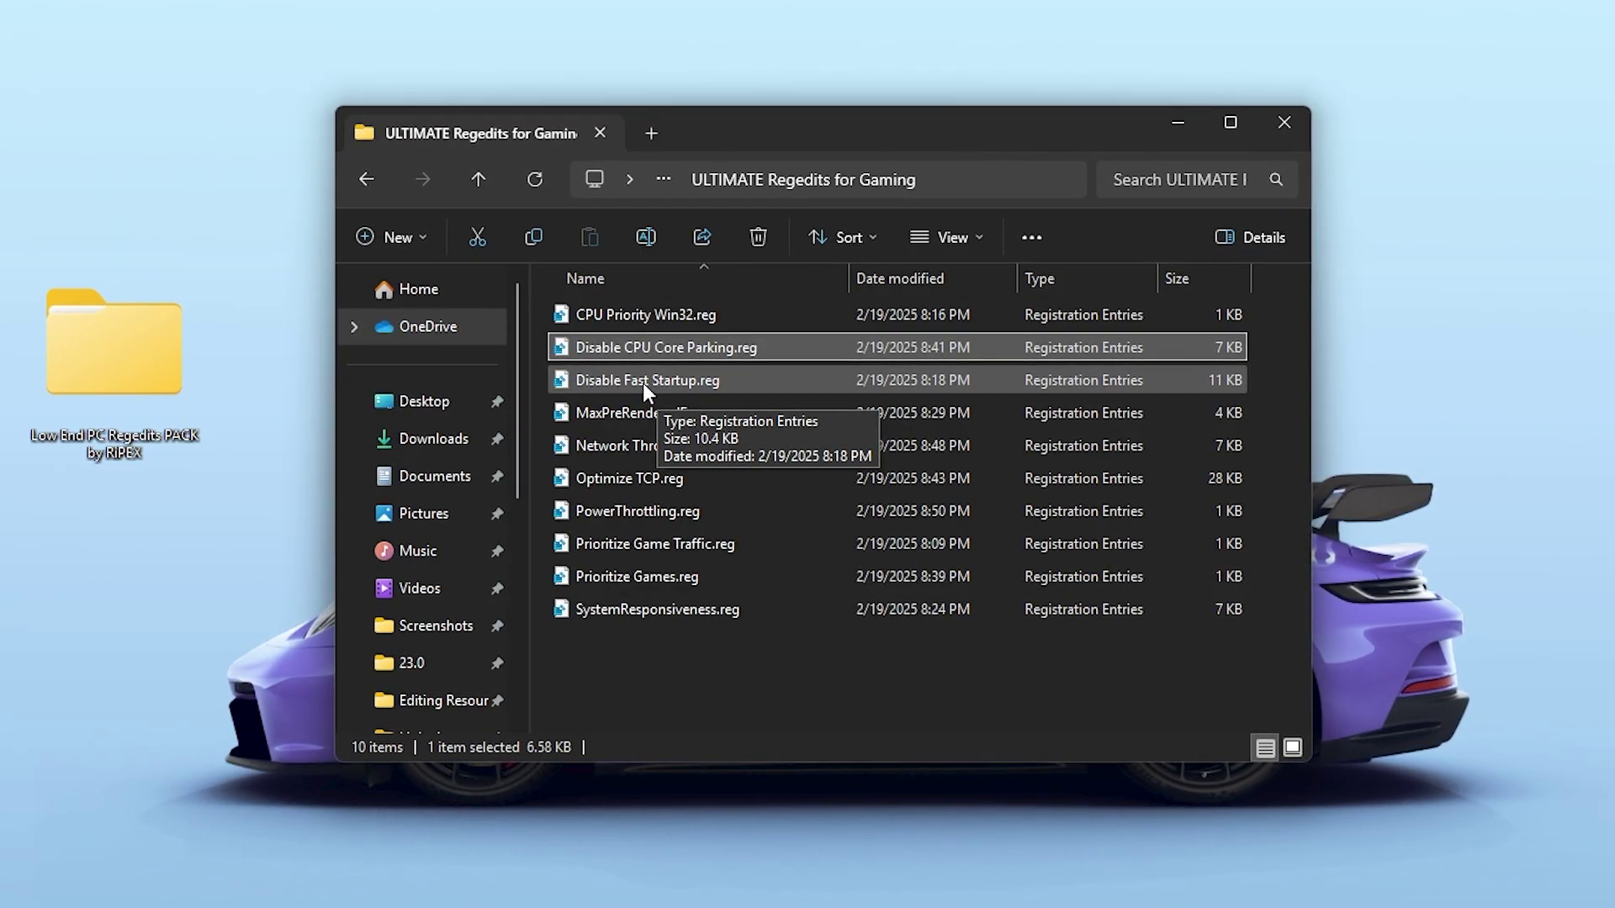
# - View Disable Fast Startup, MaxPreRenderedFrames and Network Throttling .reg files in Notepad
pyautogui.rightClick(642, 383)
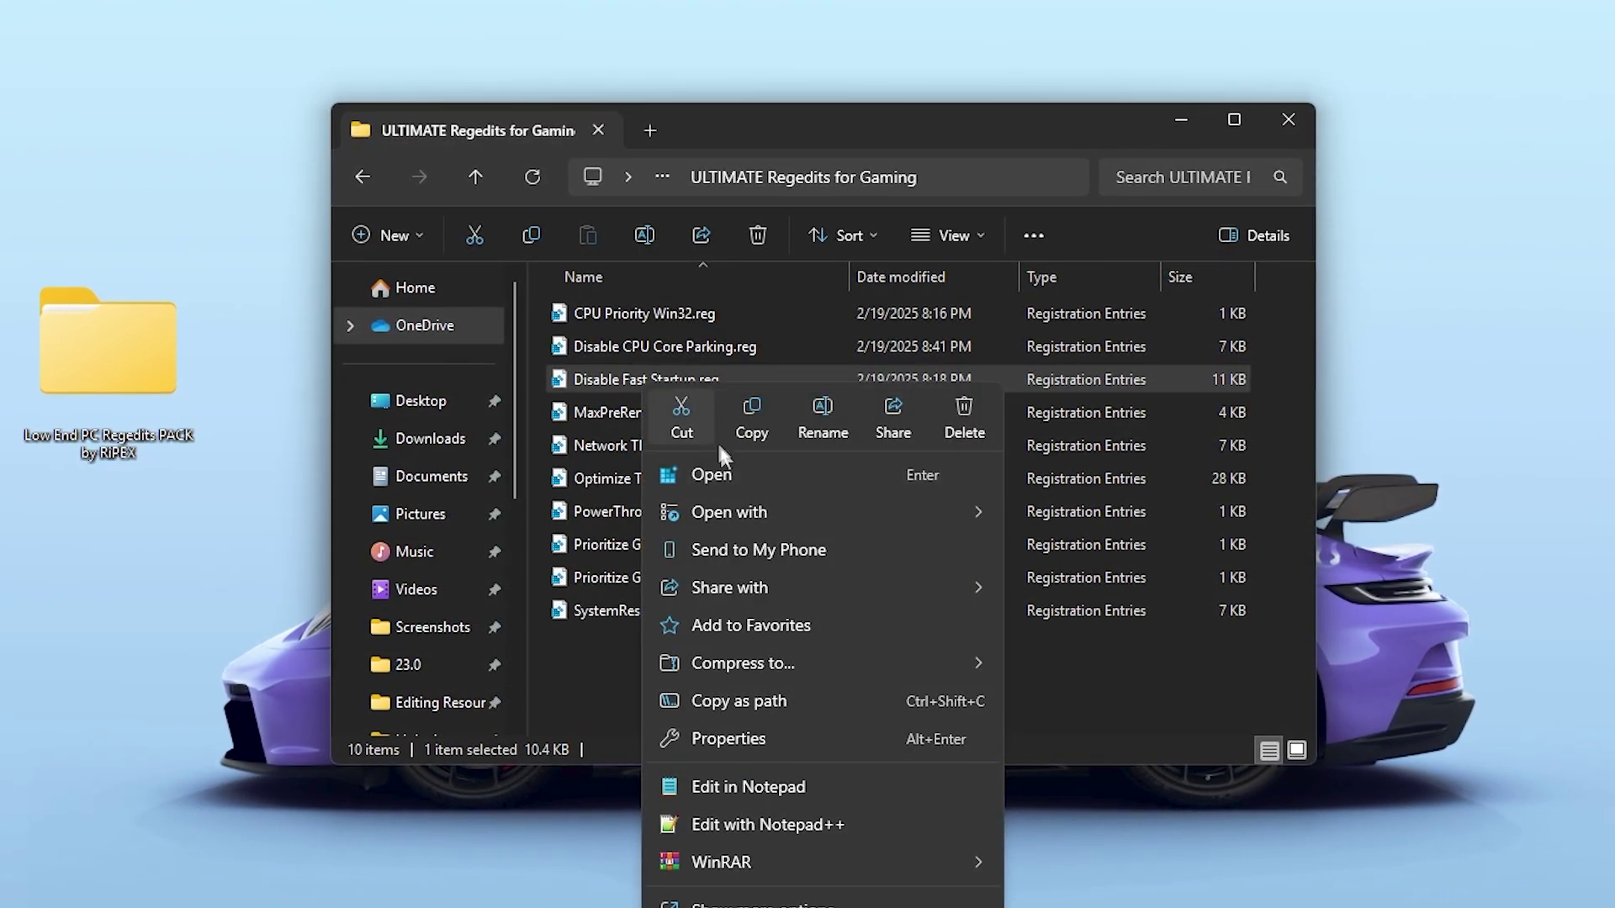
pyautogui.click(737, 788)
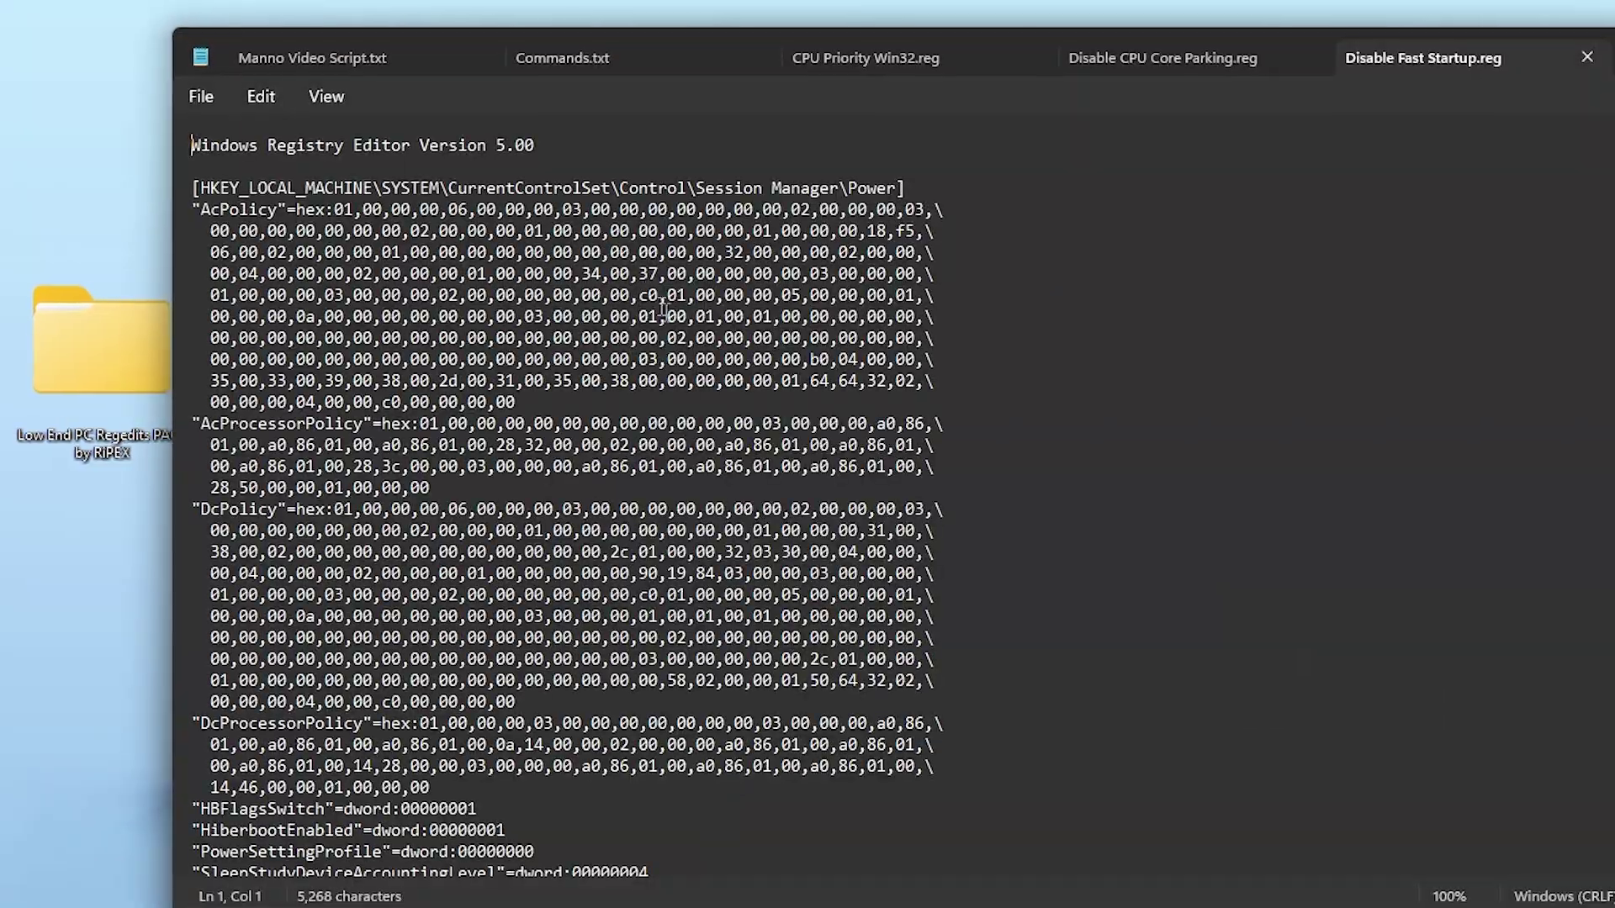
pyautogui.scroll(-1, 343, 186)
pyautogui.scroll(-1, 343, 185)
pyautogui.scroll(-2, 344, 185)
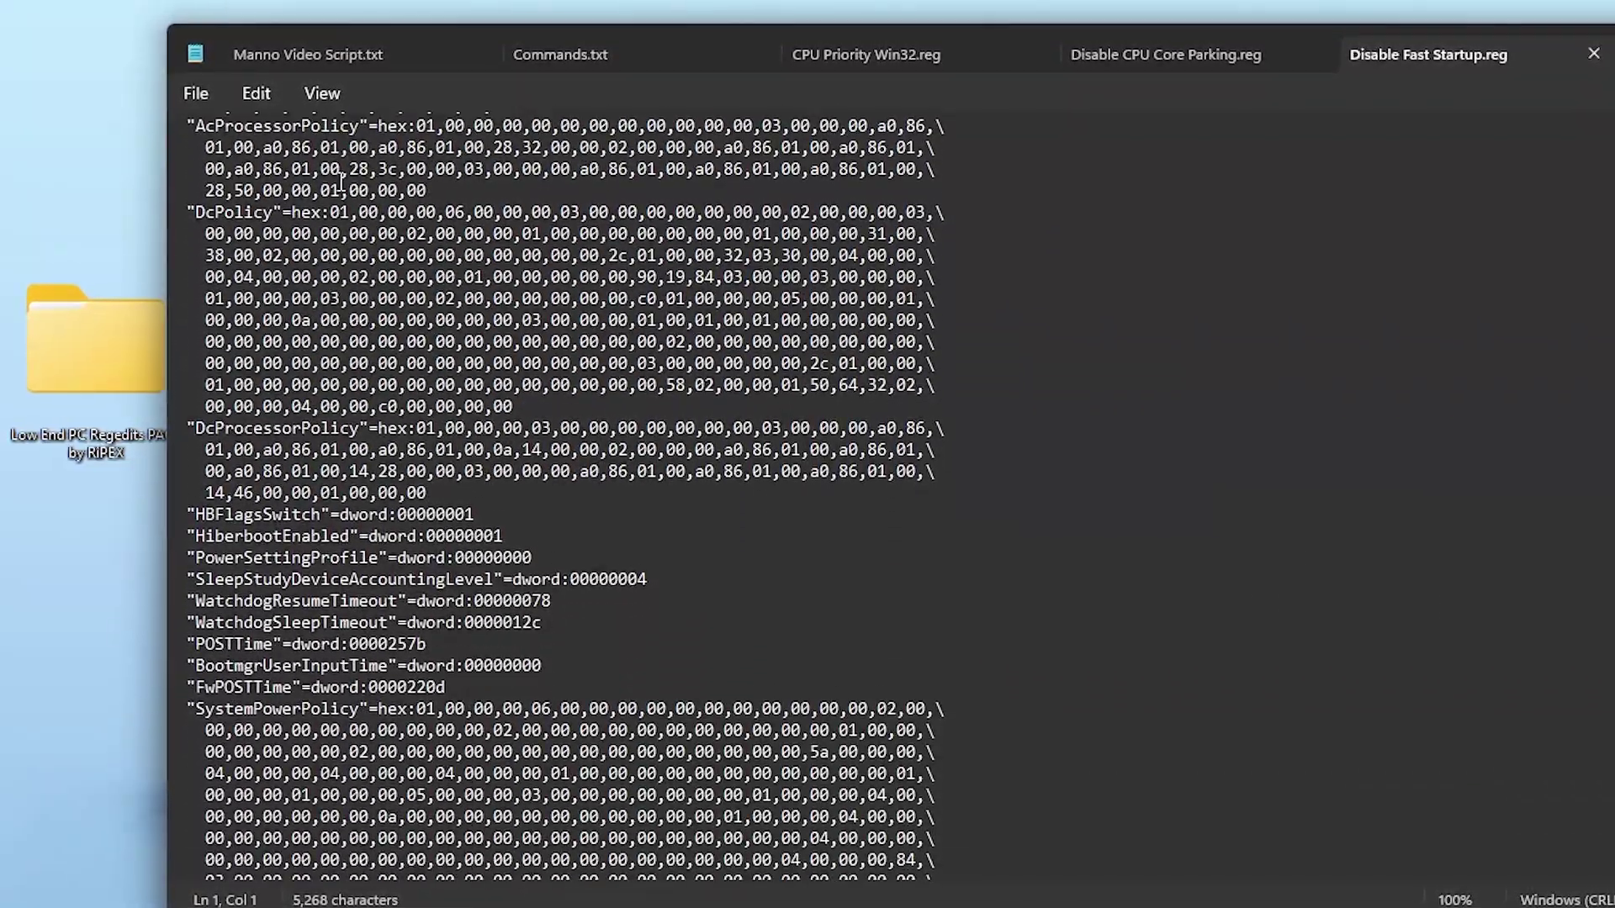
pyautogui.scroll(-1, 344, 186)
pyautogui.scroll(-1, 340, 185)
pyautogui.scroll(-4, 340, 184)
pyautogui.scroll(-3, 340, 184)
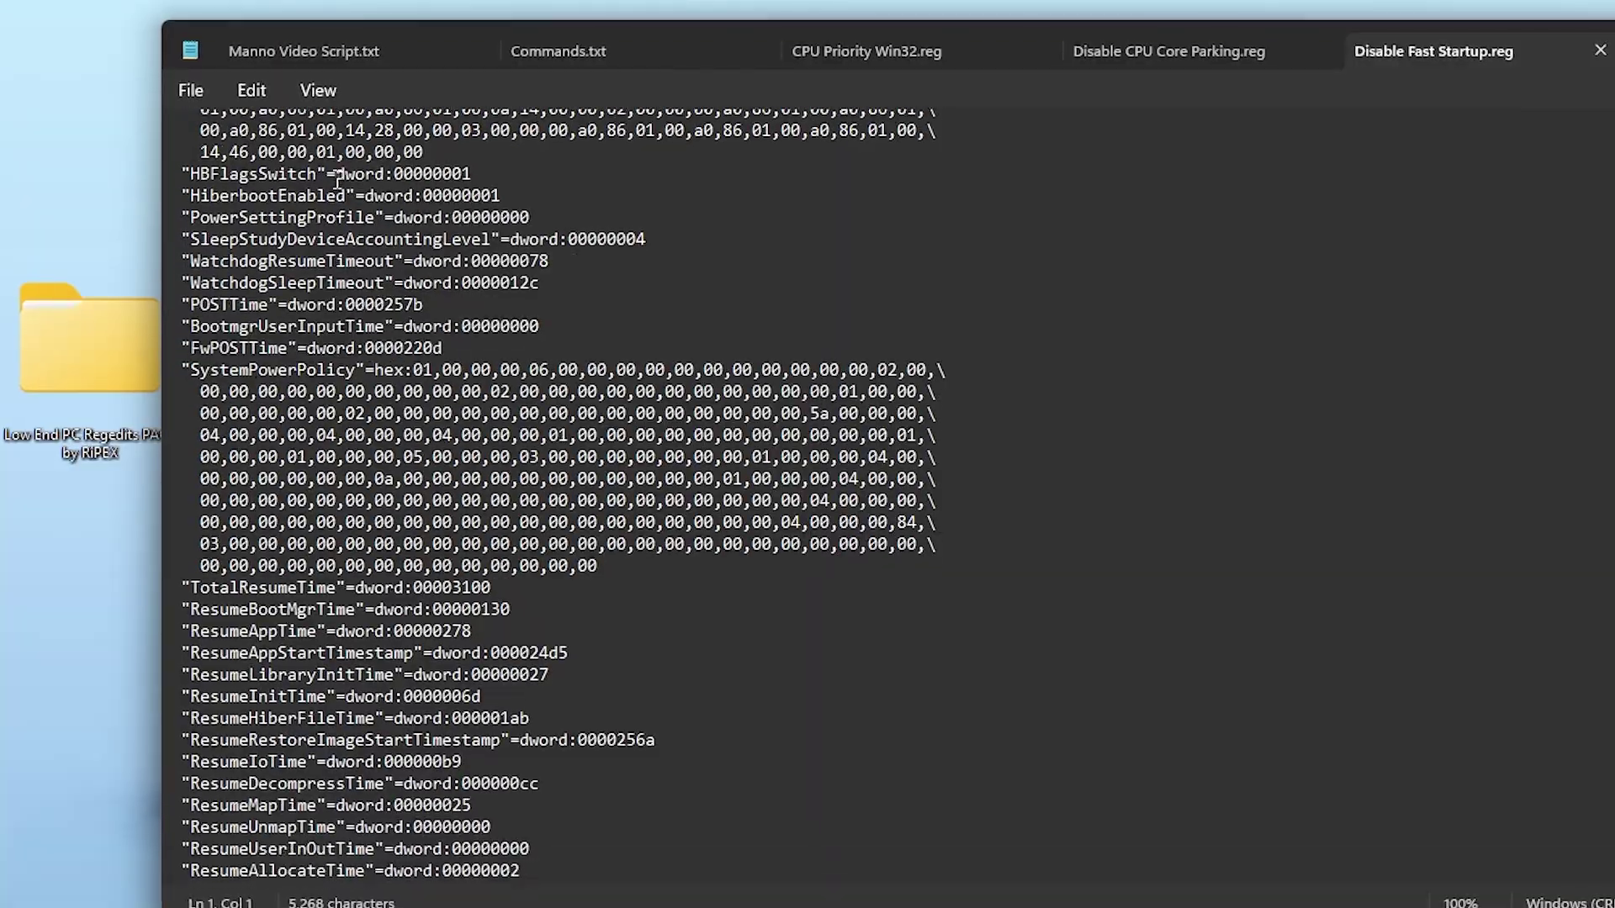
pyautogui.scroll(-3, 340, 184)
pyautogui.scroll(-3, 336, 183)
pyautogui.scroll(-4, 335, 179)
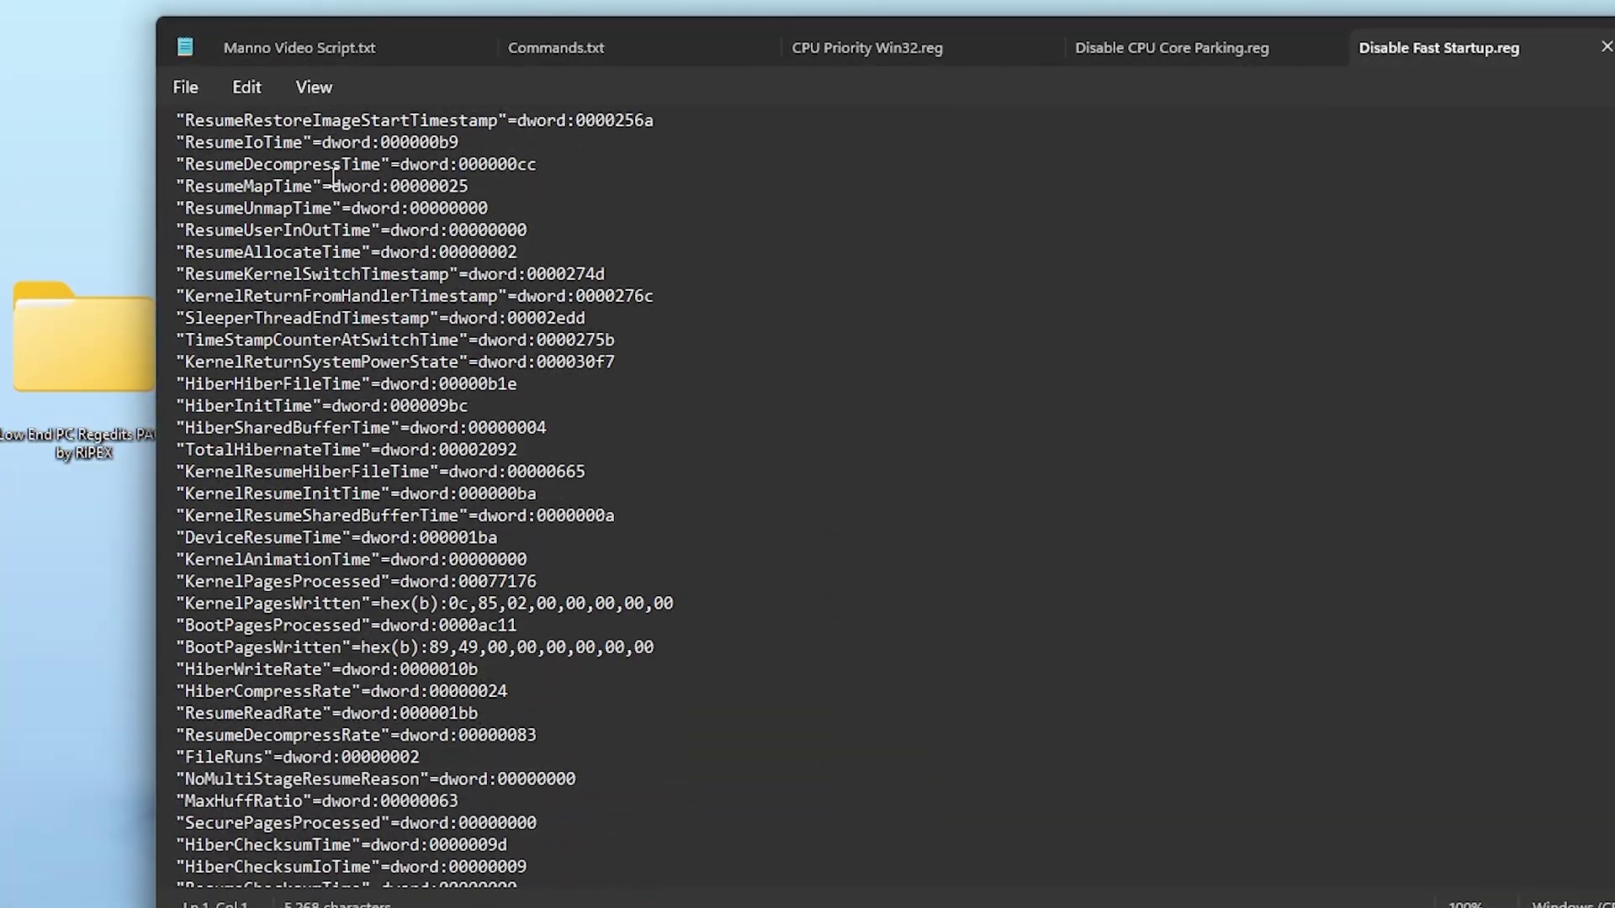
pyautogui.scroll(-3, 336, 177)
pyautogui.scroll(-1, 334, 177)
pyautogui.scroll(-1, 332, 176)
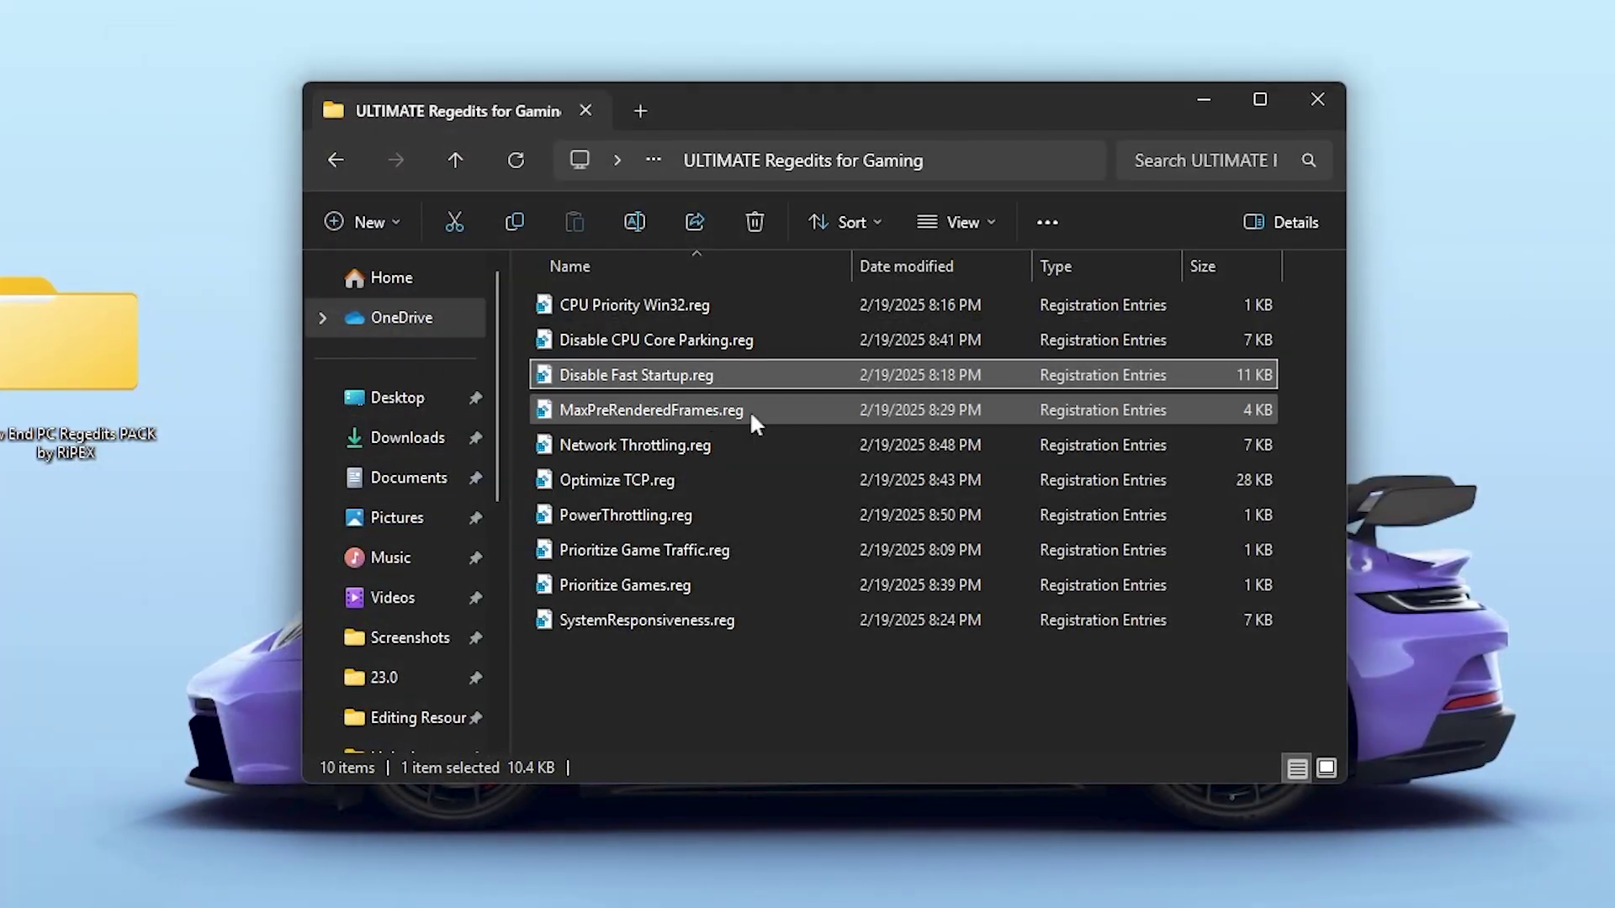
pyautogui.click(650, 402)
pyautogui.rightClick(651, 401)
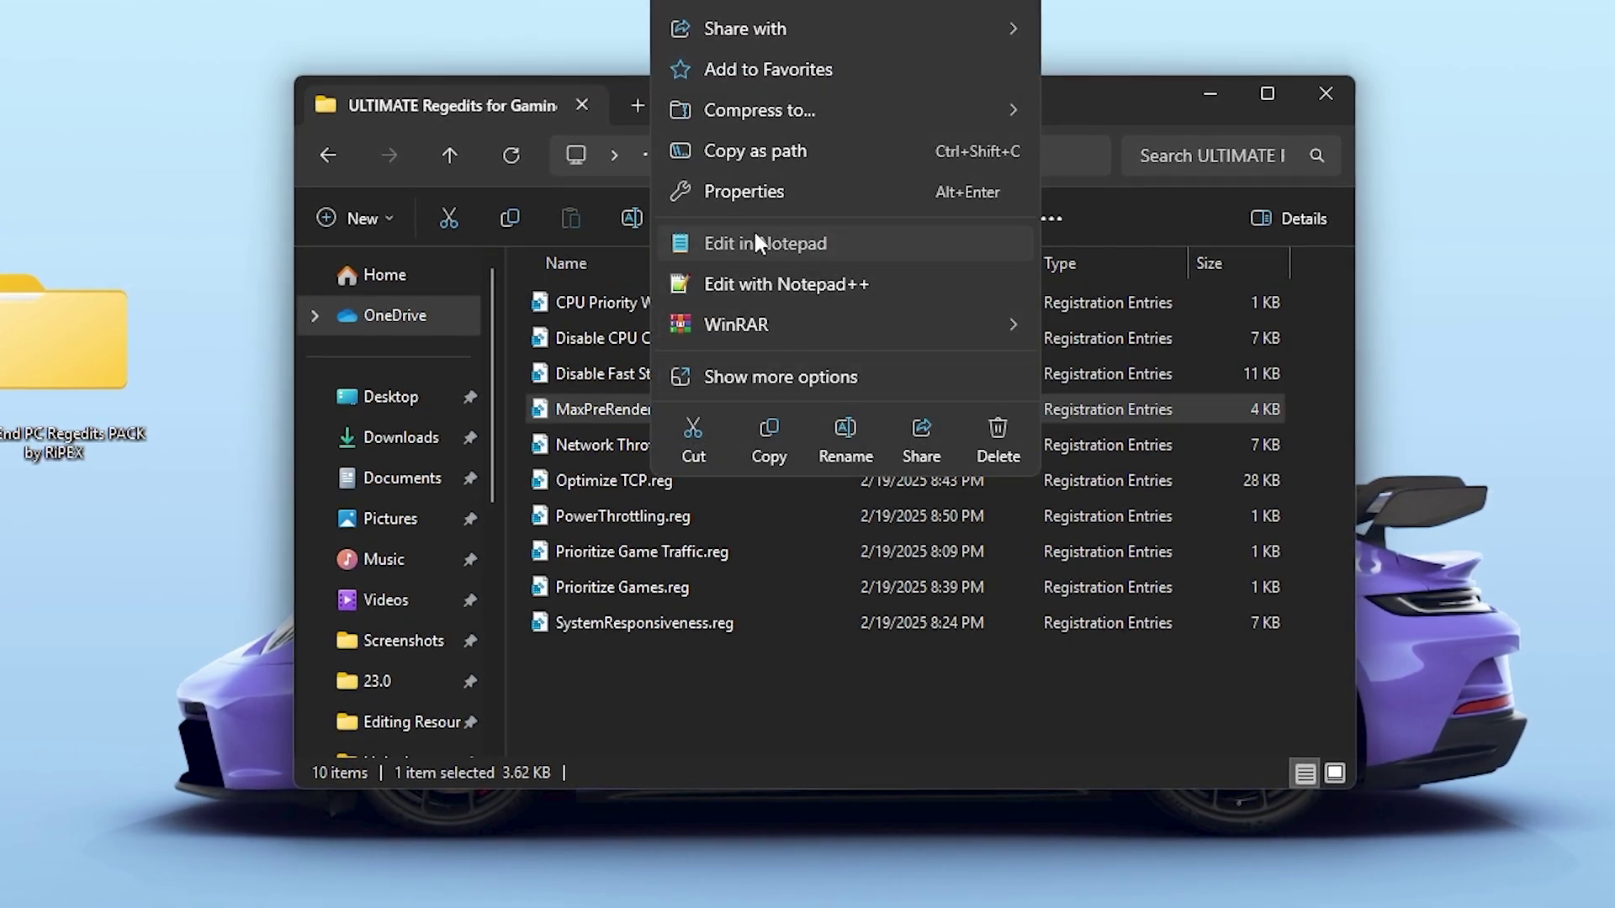
pyautogui.click(753, 234)
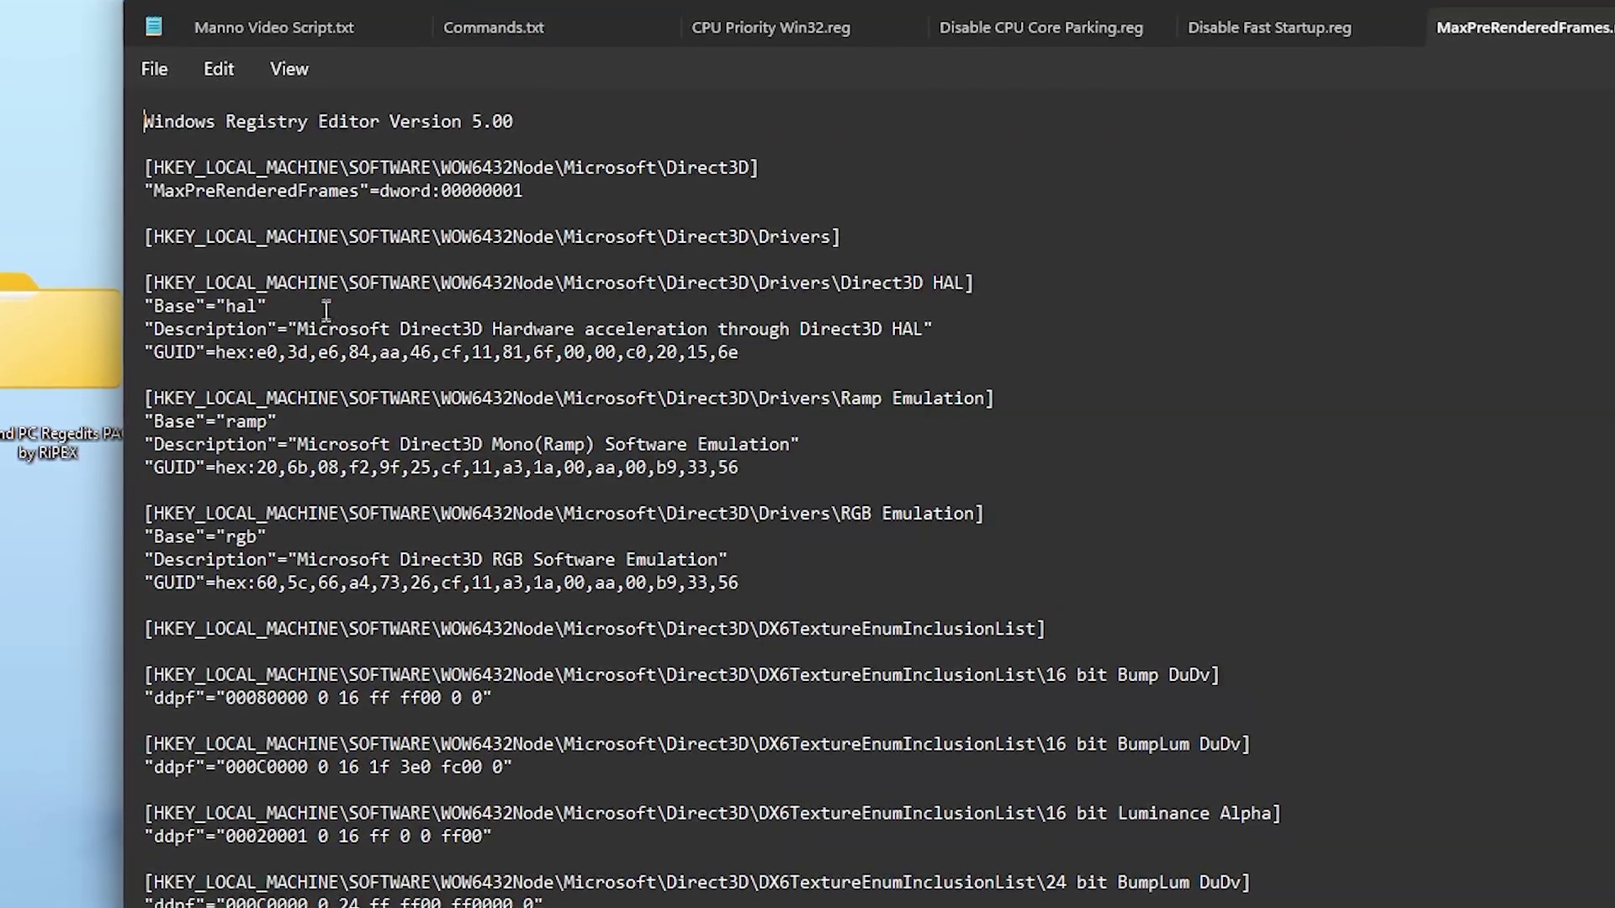
pyautogui.scroll(-2, 330, 364)
pyautogui.scroll(-1, 330, 365)
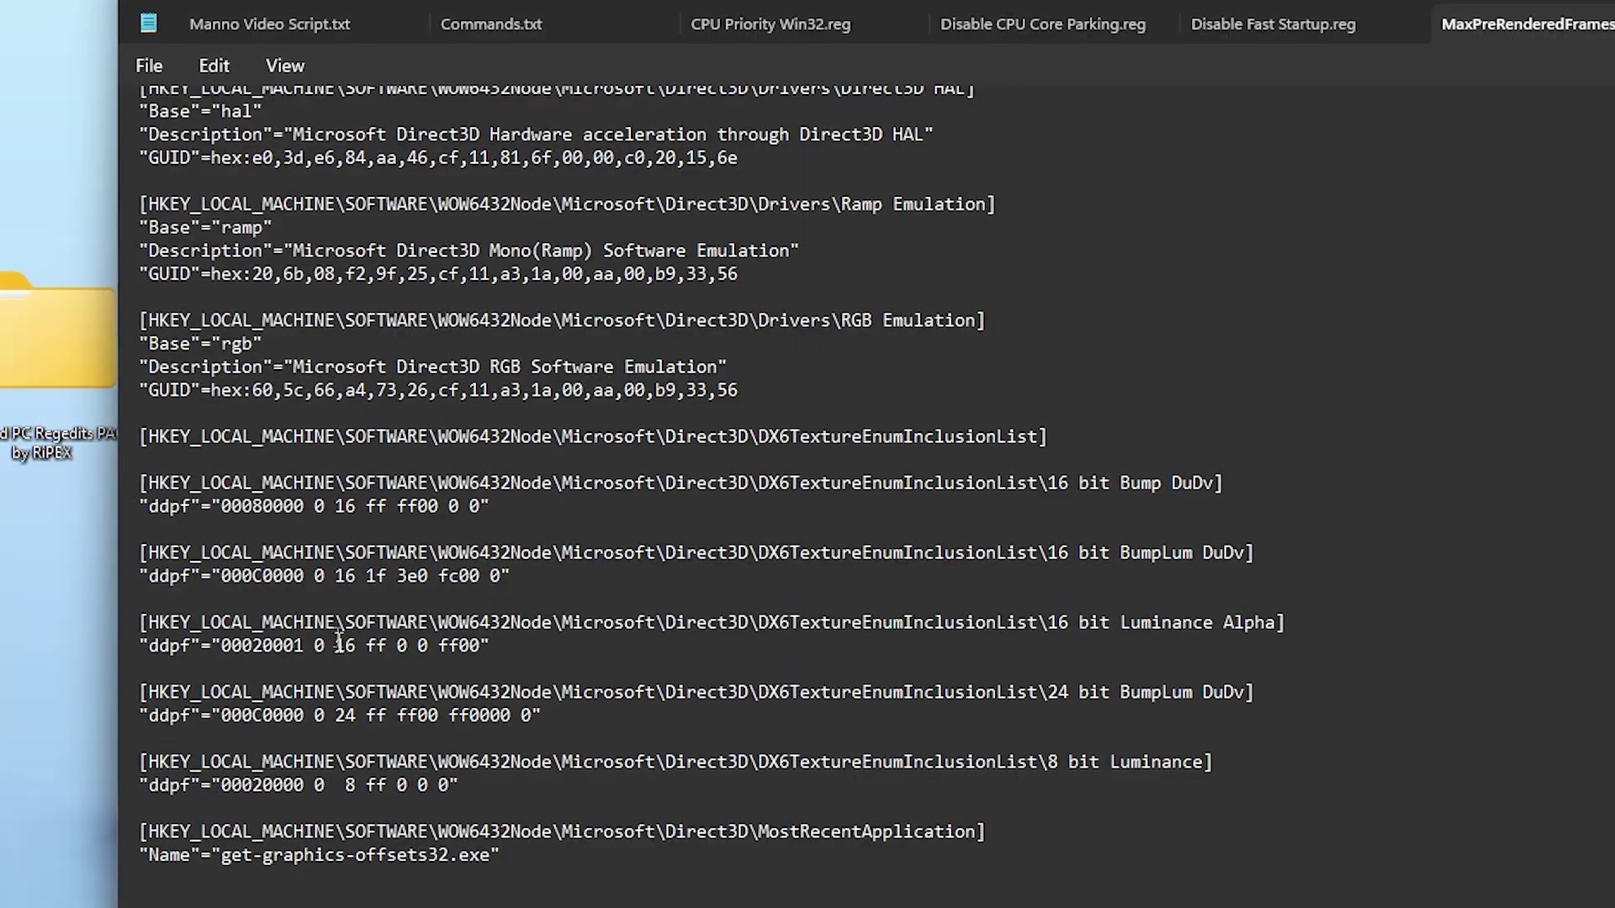
pyautogui.scroll(1, 325, 762)
pyautogui.scroll(2, 325, 763)
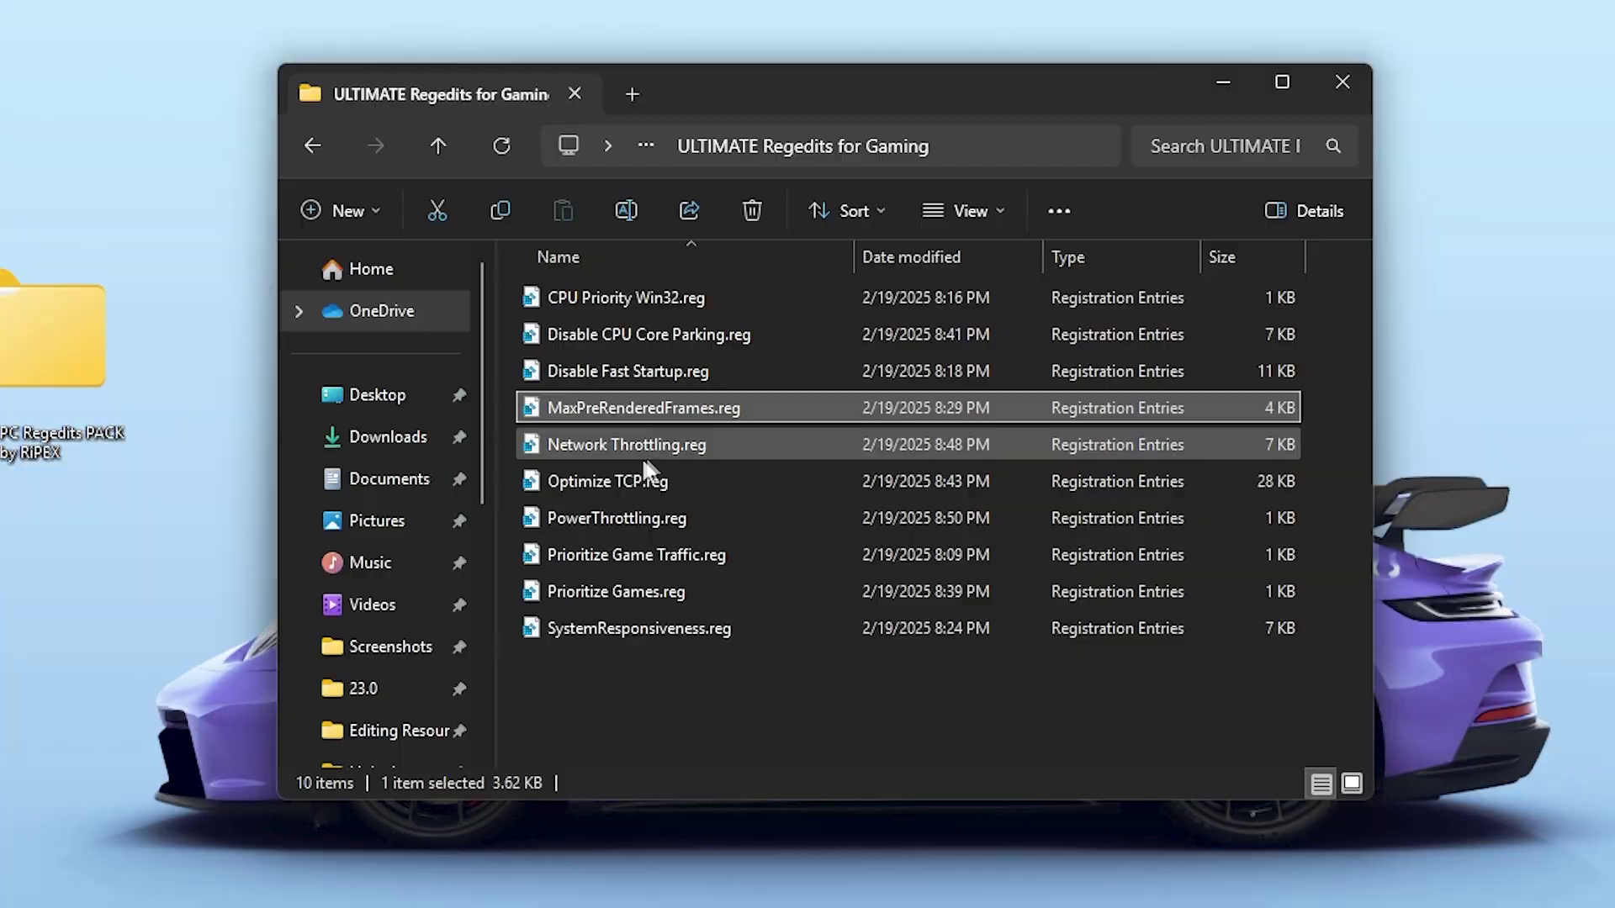
pyautogui.rightClick(613, 441)
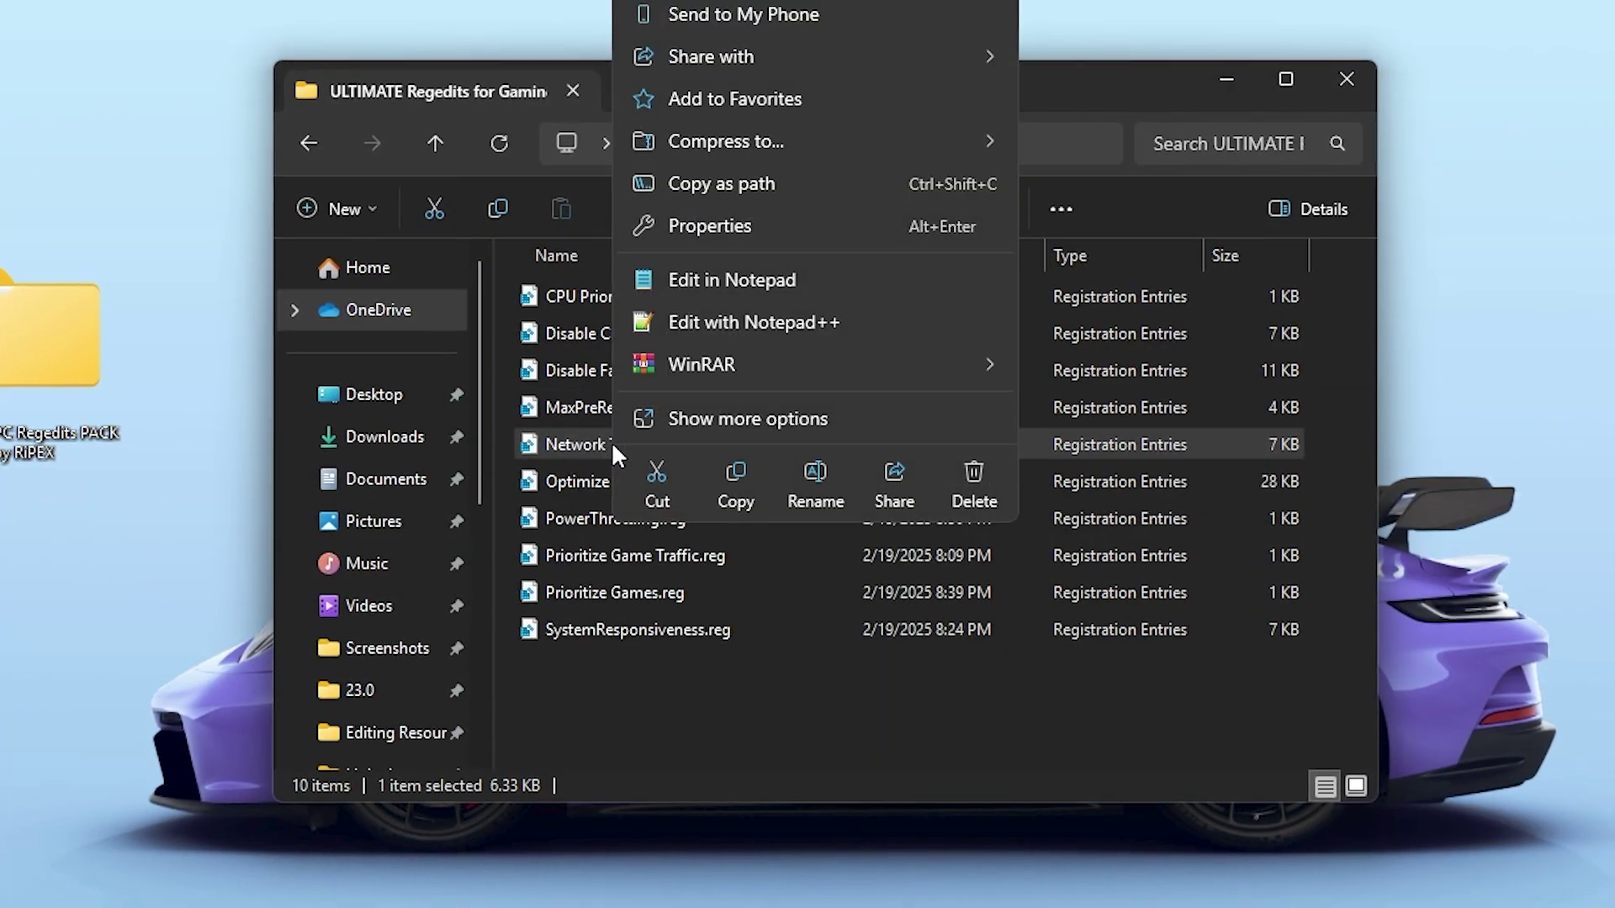
pyautogui.click(753, 279)
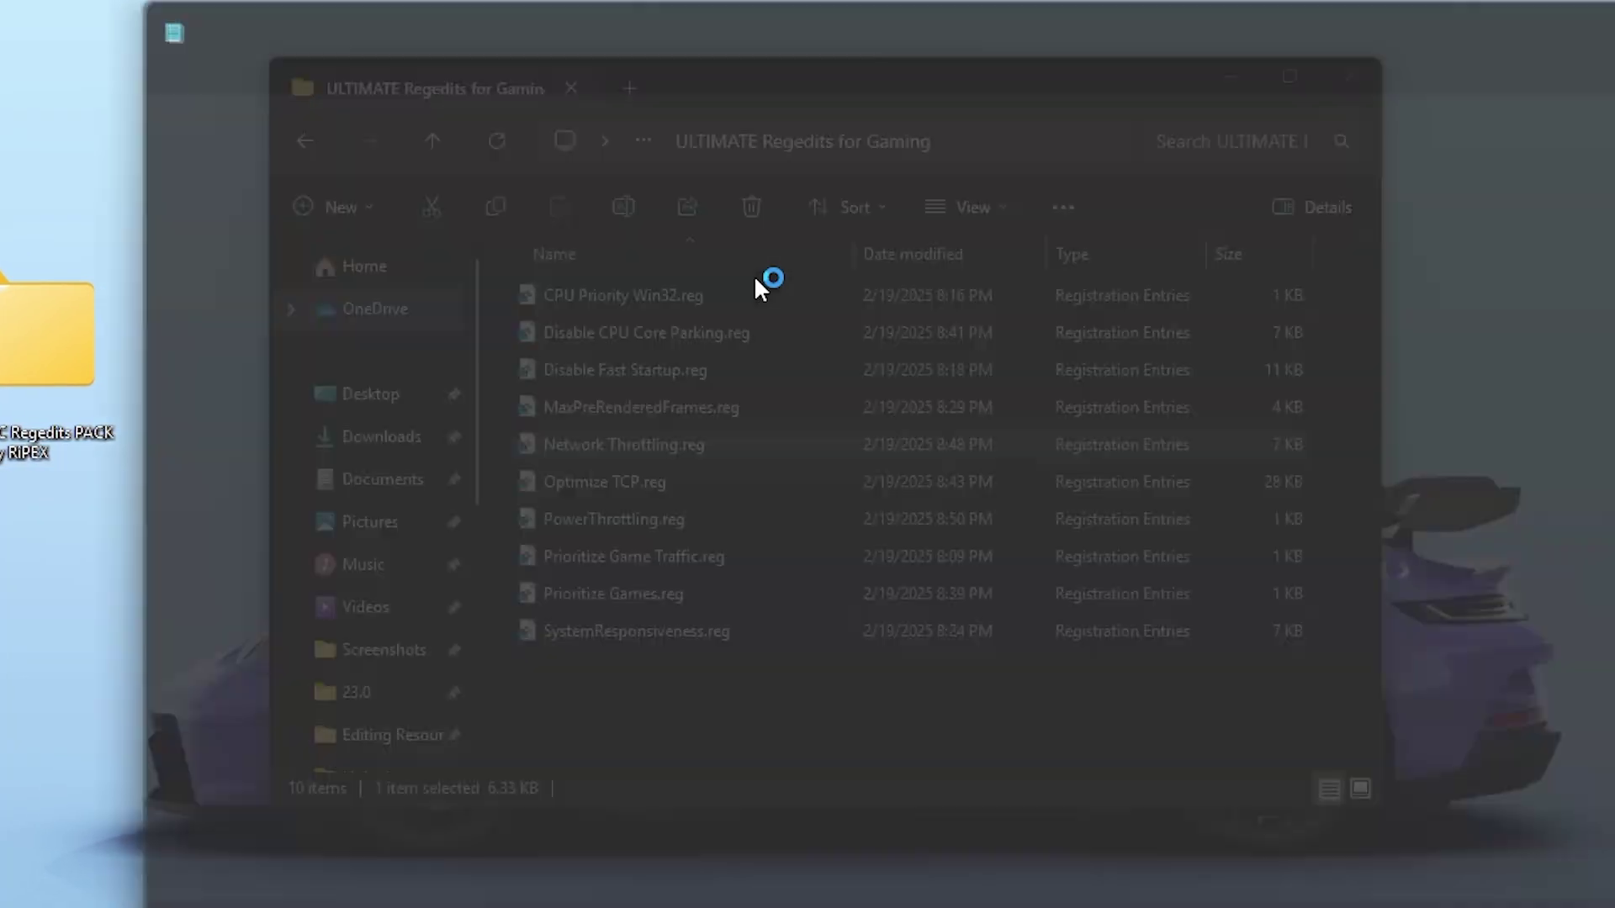
pyautogui.scroll(-2, 351, 277)
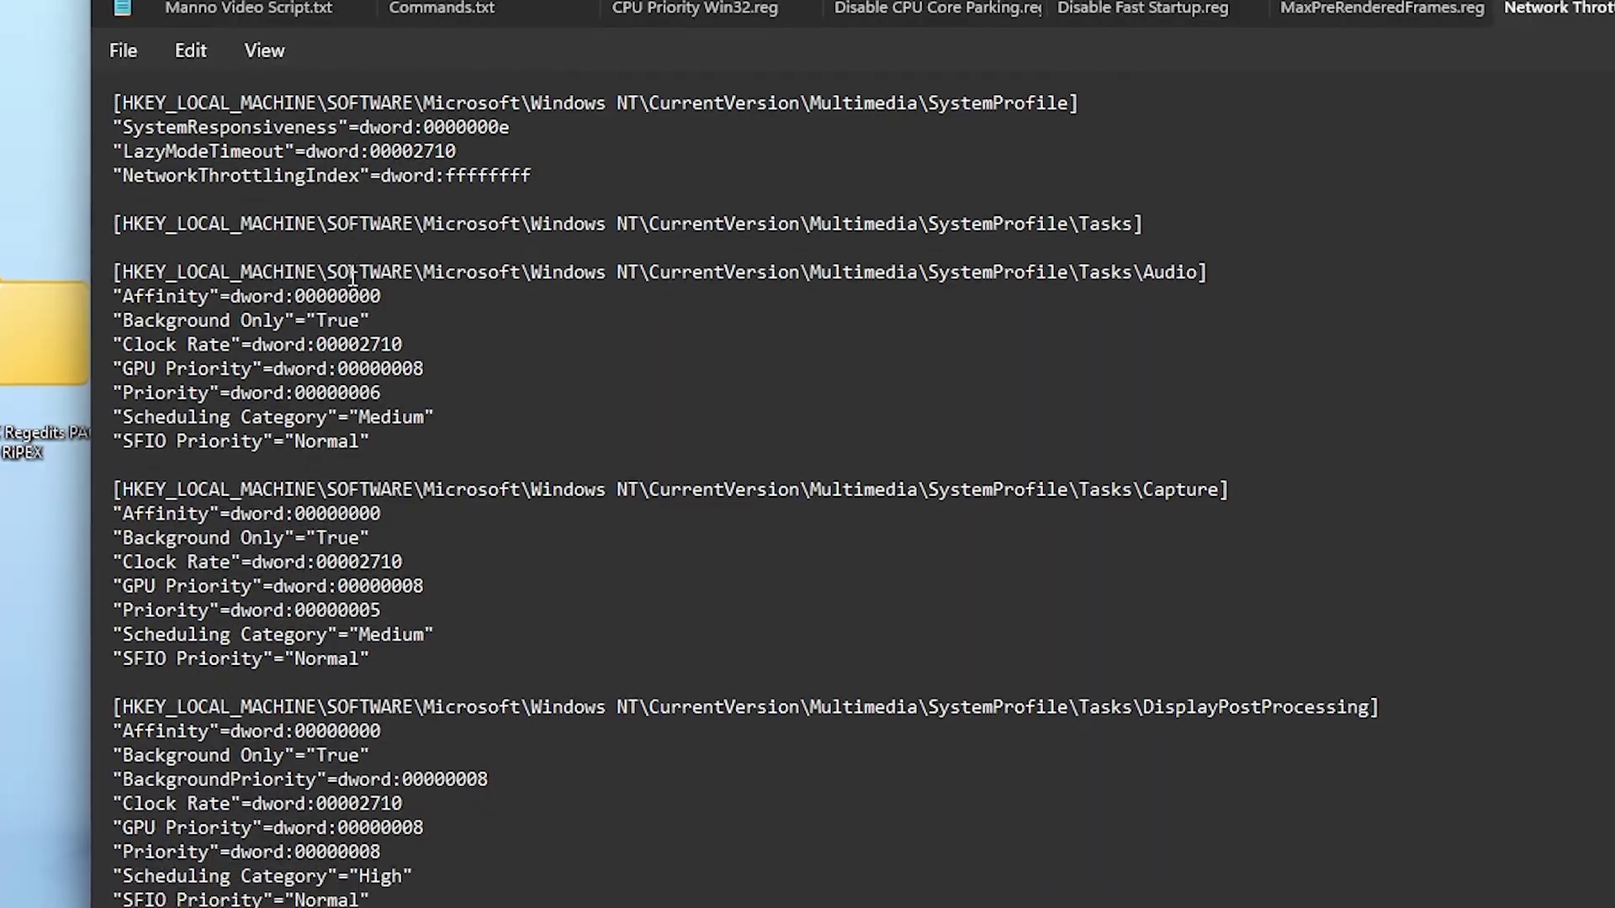
pyautogui.scroll(-1, 352, 275)
pyautogui.scroll(-3, 352, 273)
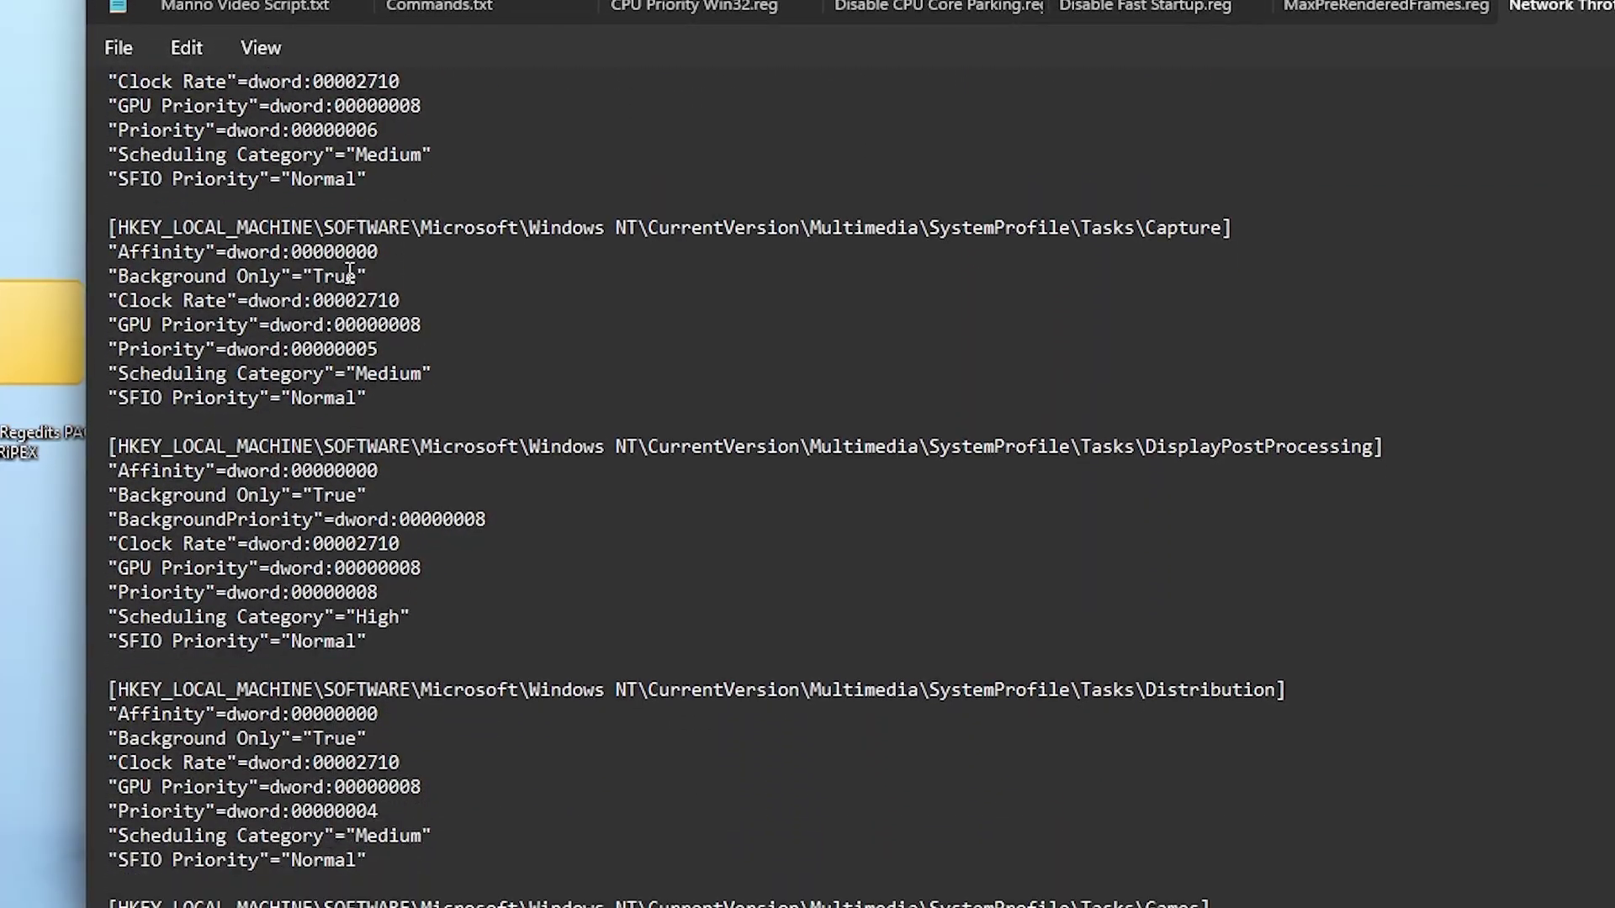
pyautogui.scroll(-1, 348, 269)
pyautogui.scroll(-1, 350, 273)
pyautogui.scroll(-2, 350, 271)
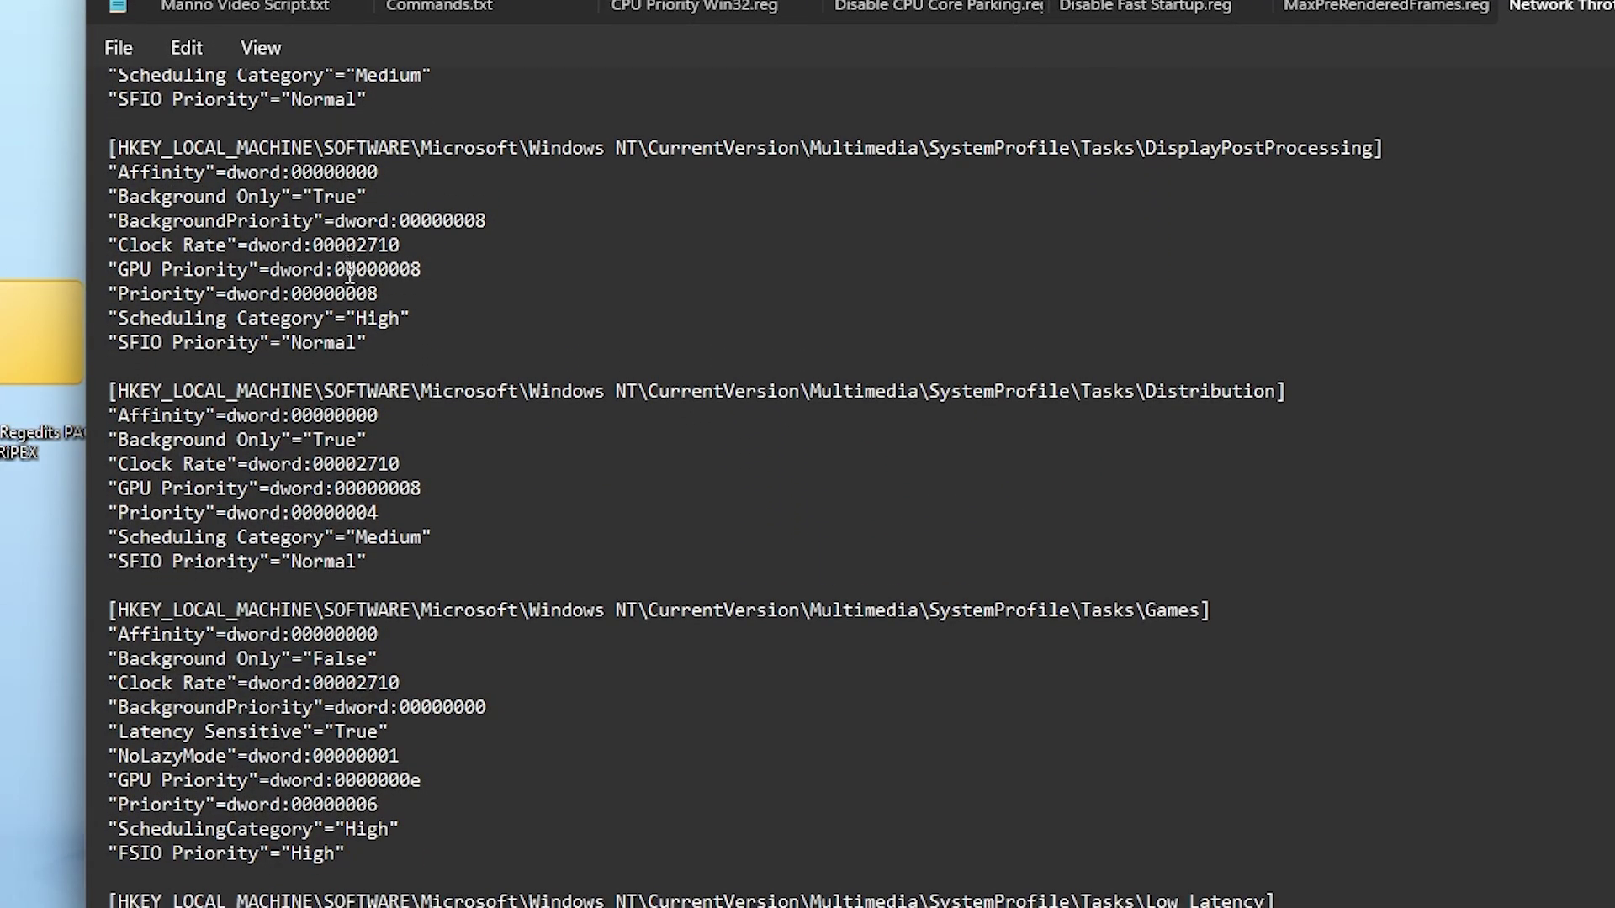
pyautogui.scroll(-2, 350, 271)
pyautogui.scroll(-2, 350, 273)
pyautogui.scroll(-1, 349, 271)
pyautogui.scroll(-2, 350, 270)
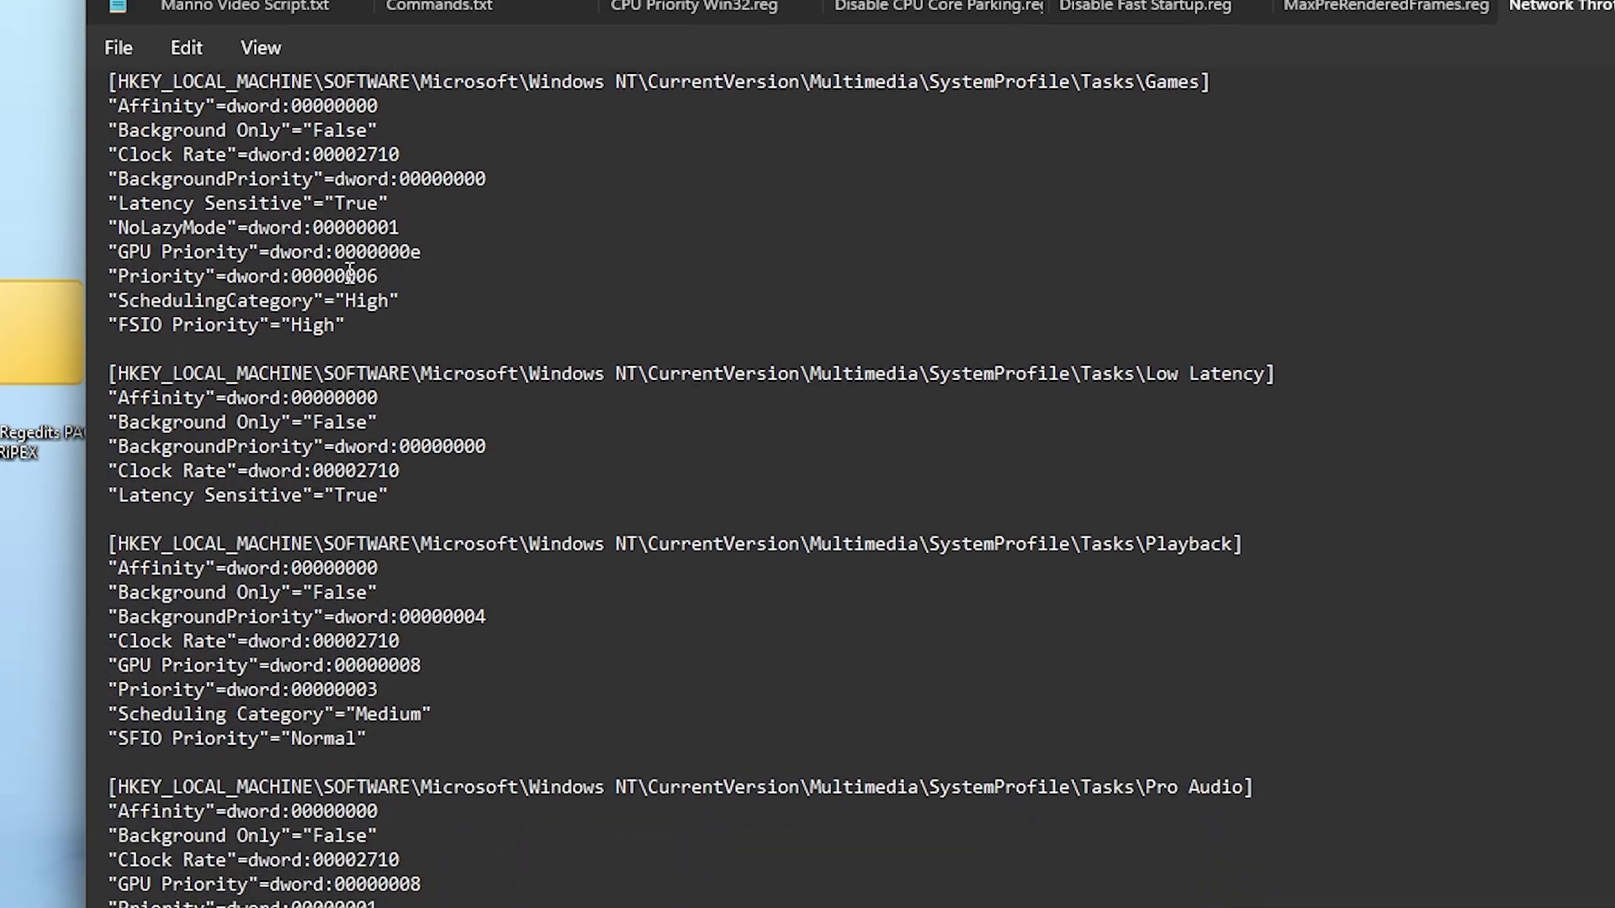
pyautogui.scroll(-2, 349, 270)
pyautogui.scroll(-1, 349, 273)
pyautogui.scroll(-1, 350, 271)
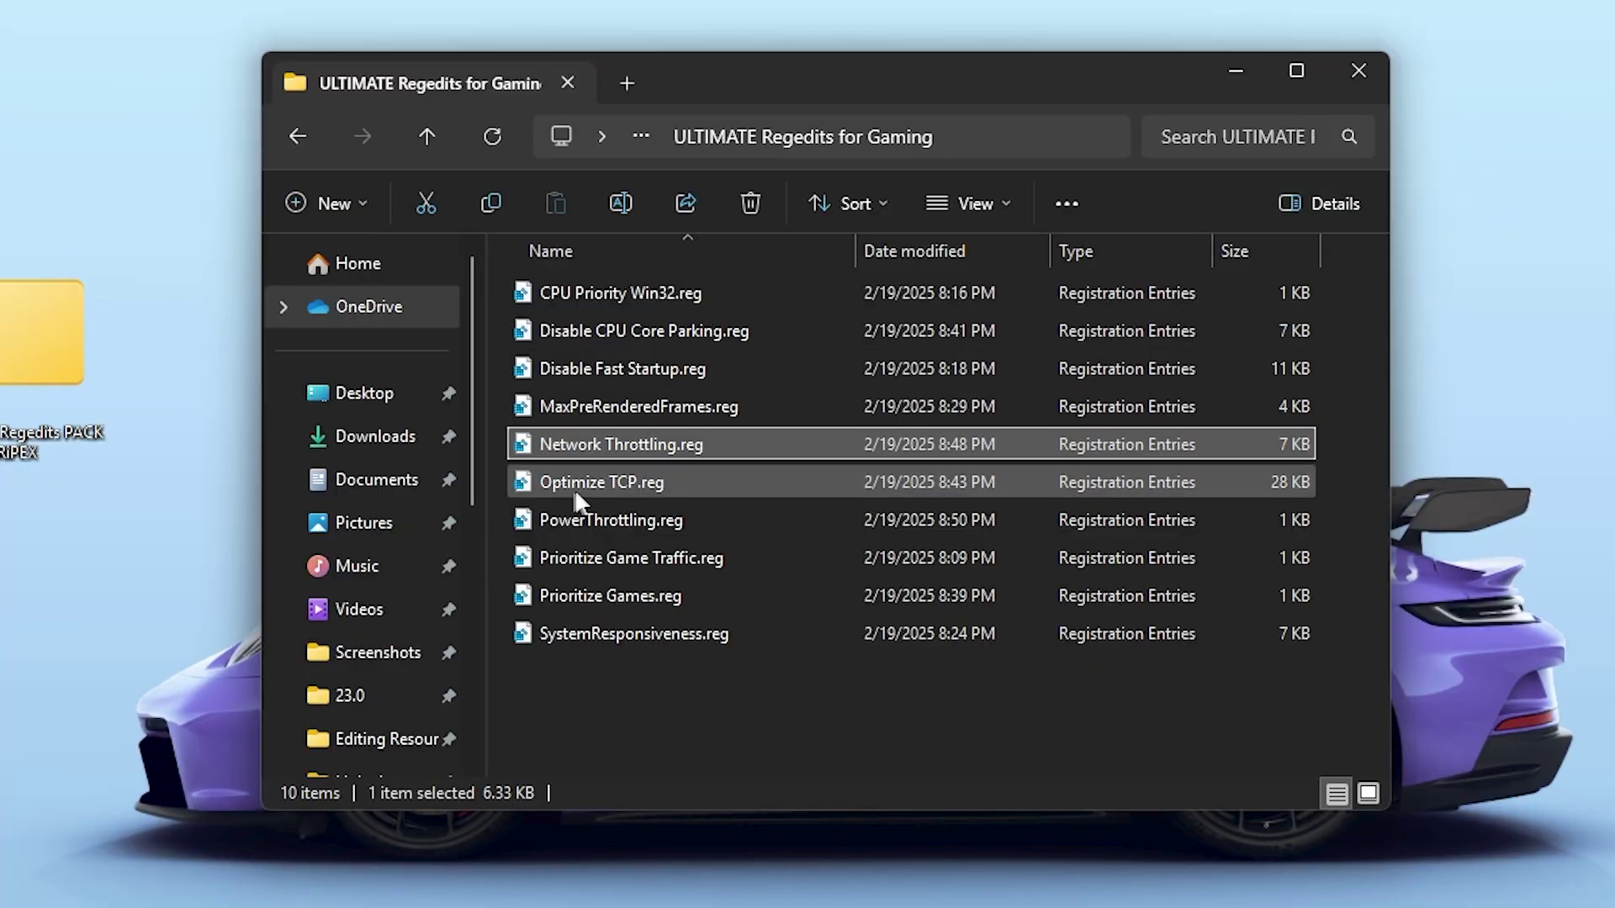
# - View Optimize TCP.reg in Notepad with its TCP/IP and interface entries
pyautogui.rightClick(579, 479)
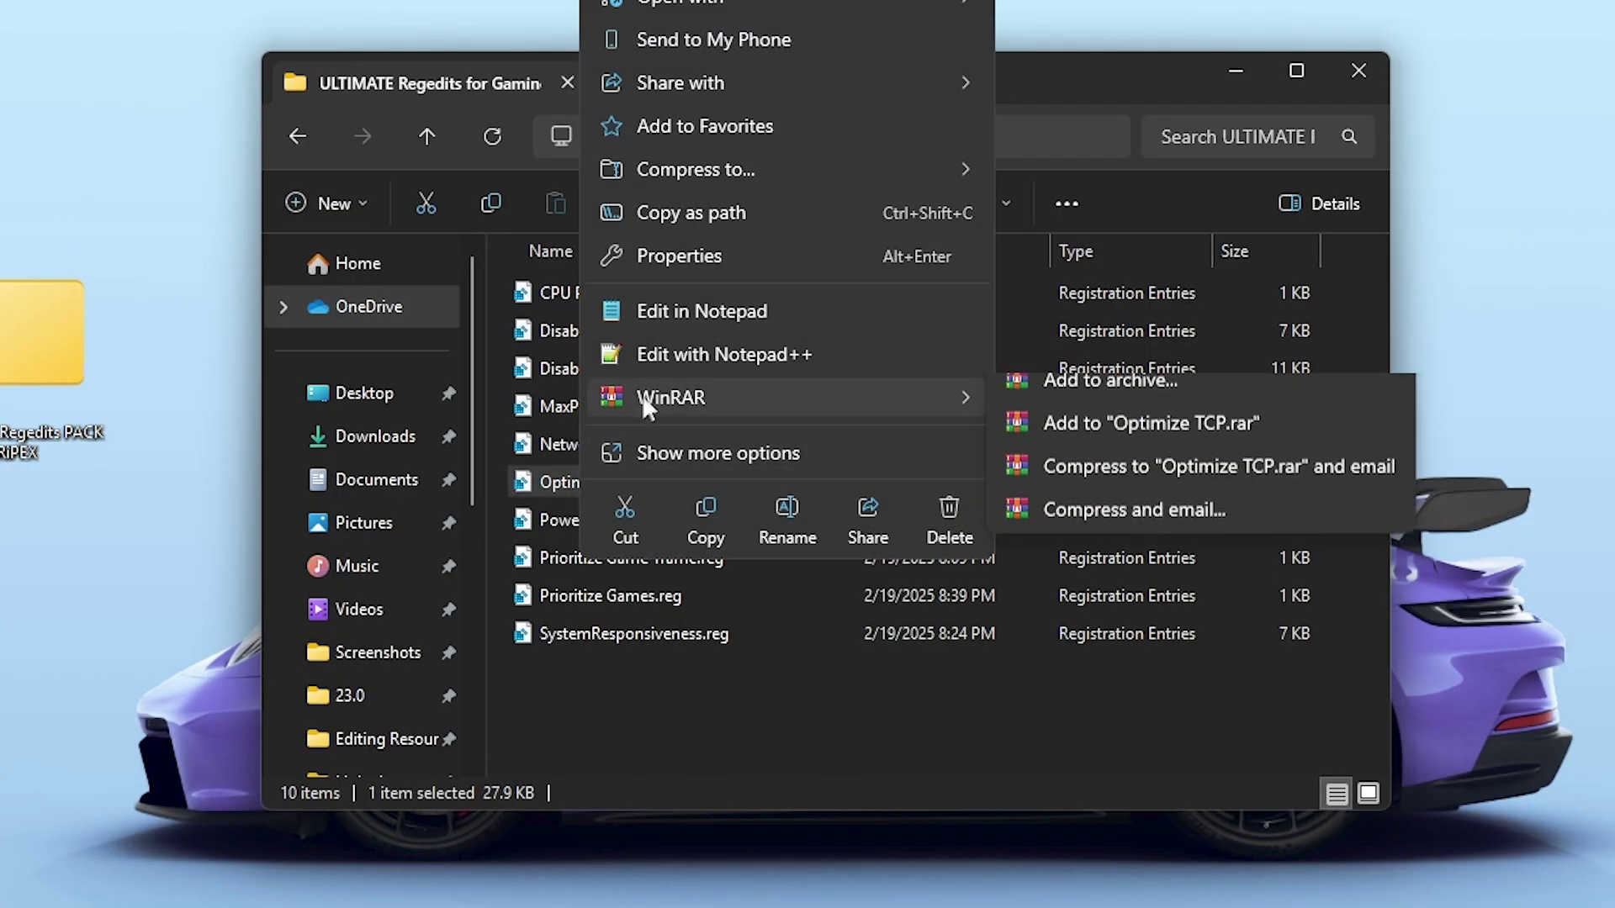
pyautogui.click(685, 312)
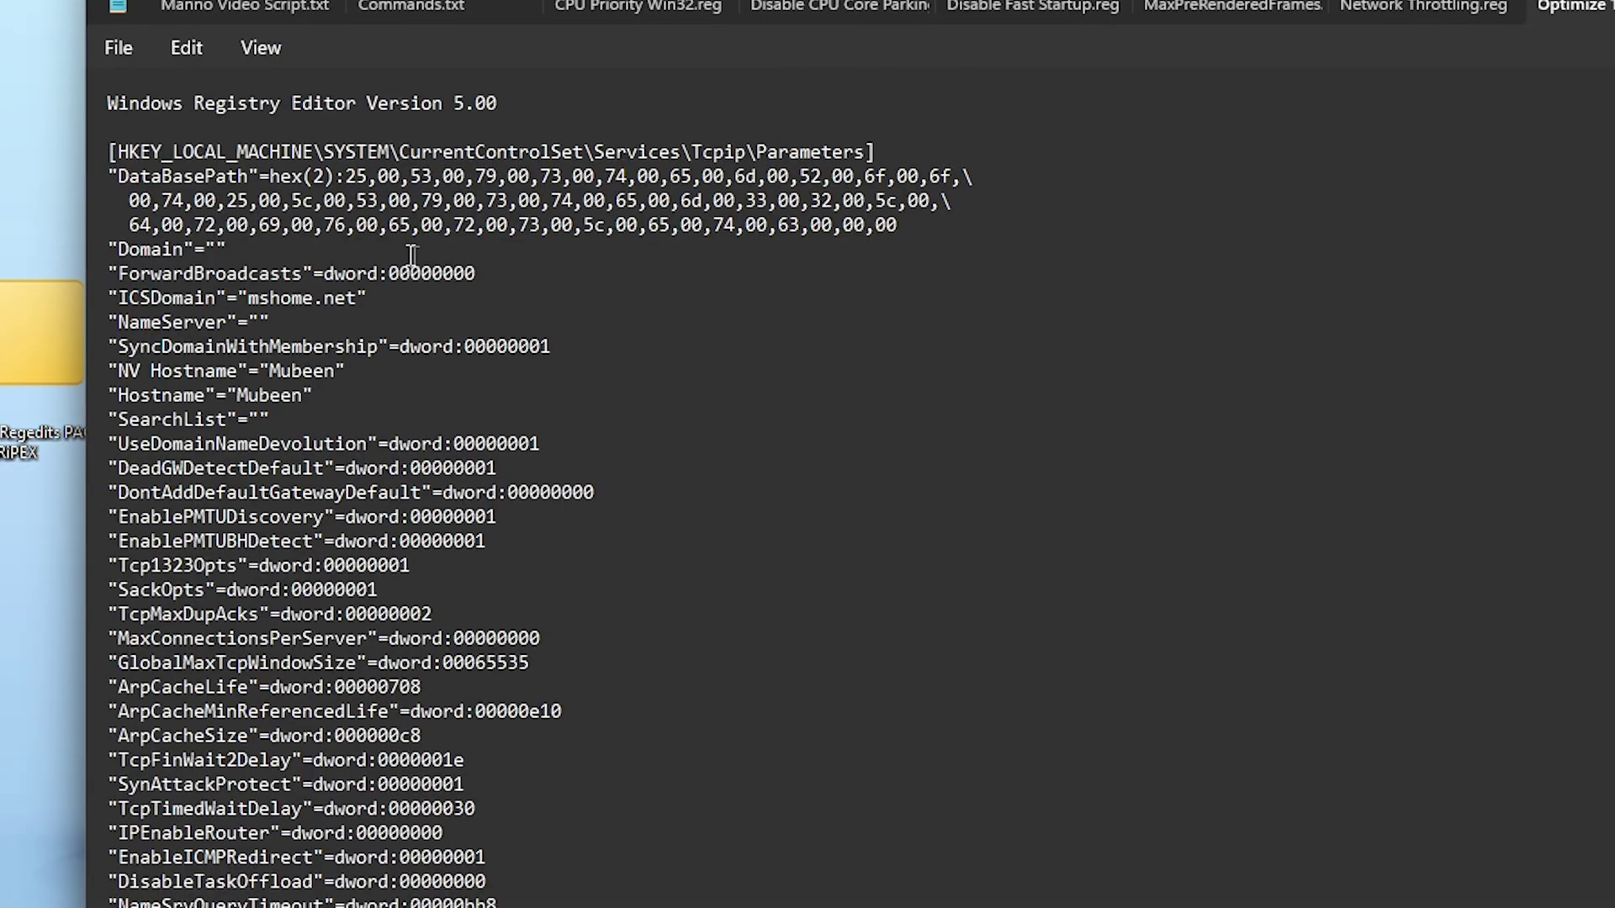
pyautogui.scroll(-3, 324, 208)
pyautogui.scroll(-3, 323, 206)
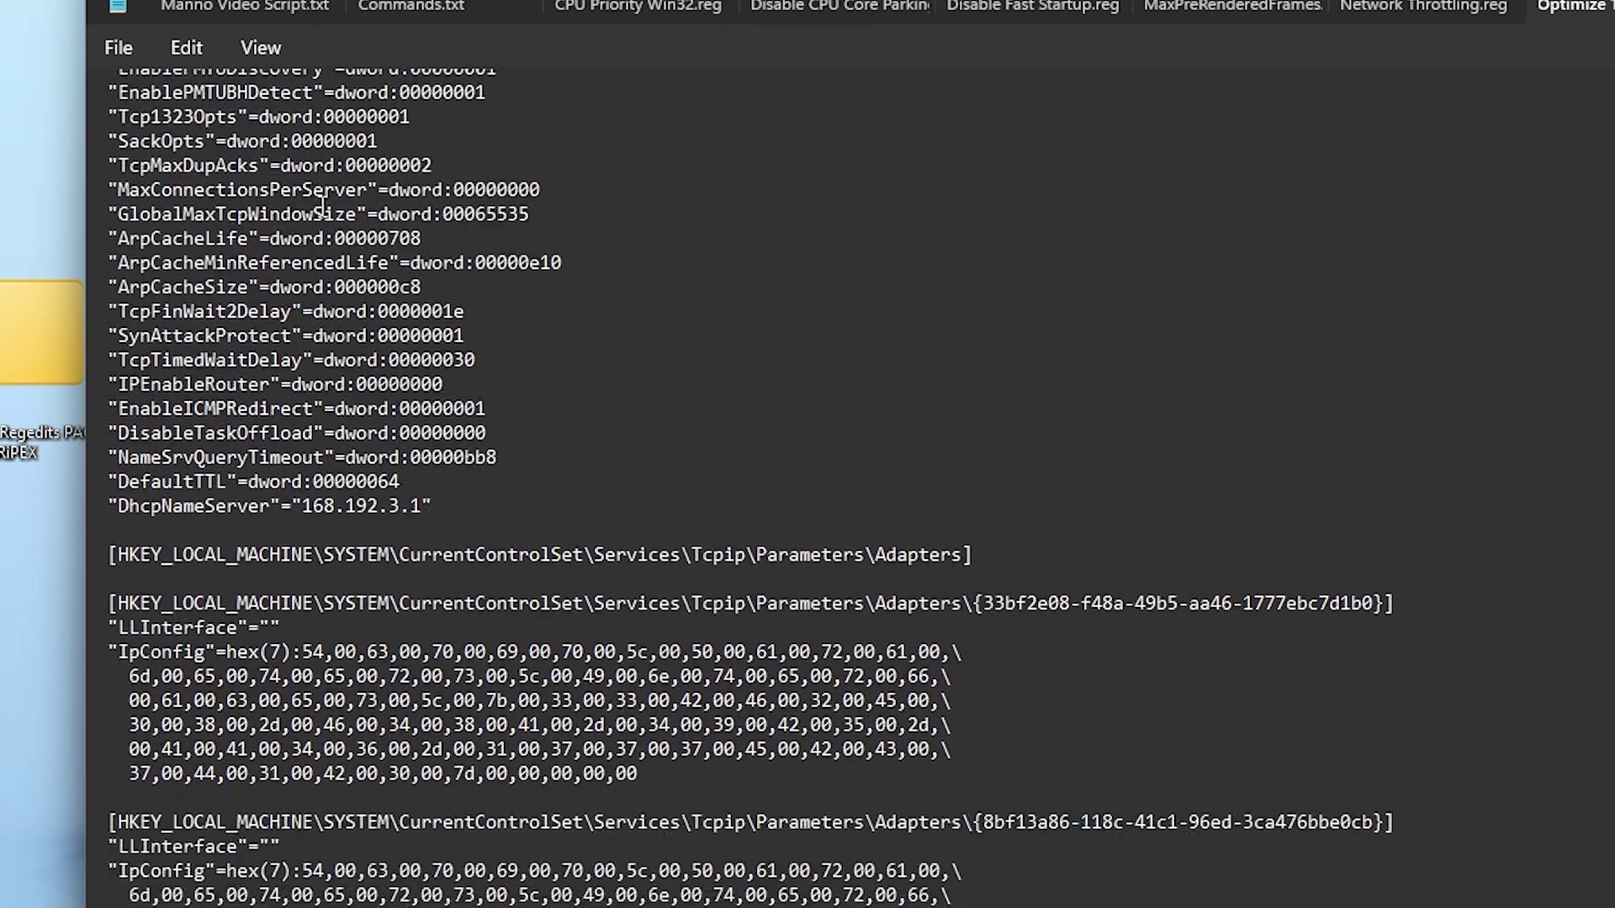
pyautogui.scroll(-2, 324, 207)
pyautogui.scroll(-1, 323, 207)
pyautogui.scroll(-1, 322, 206)
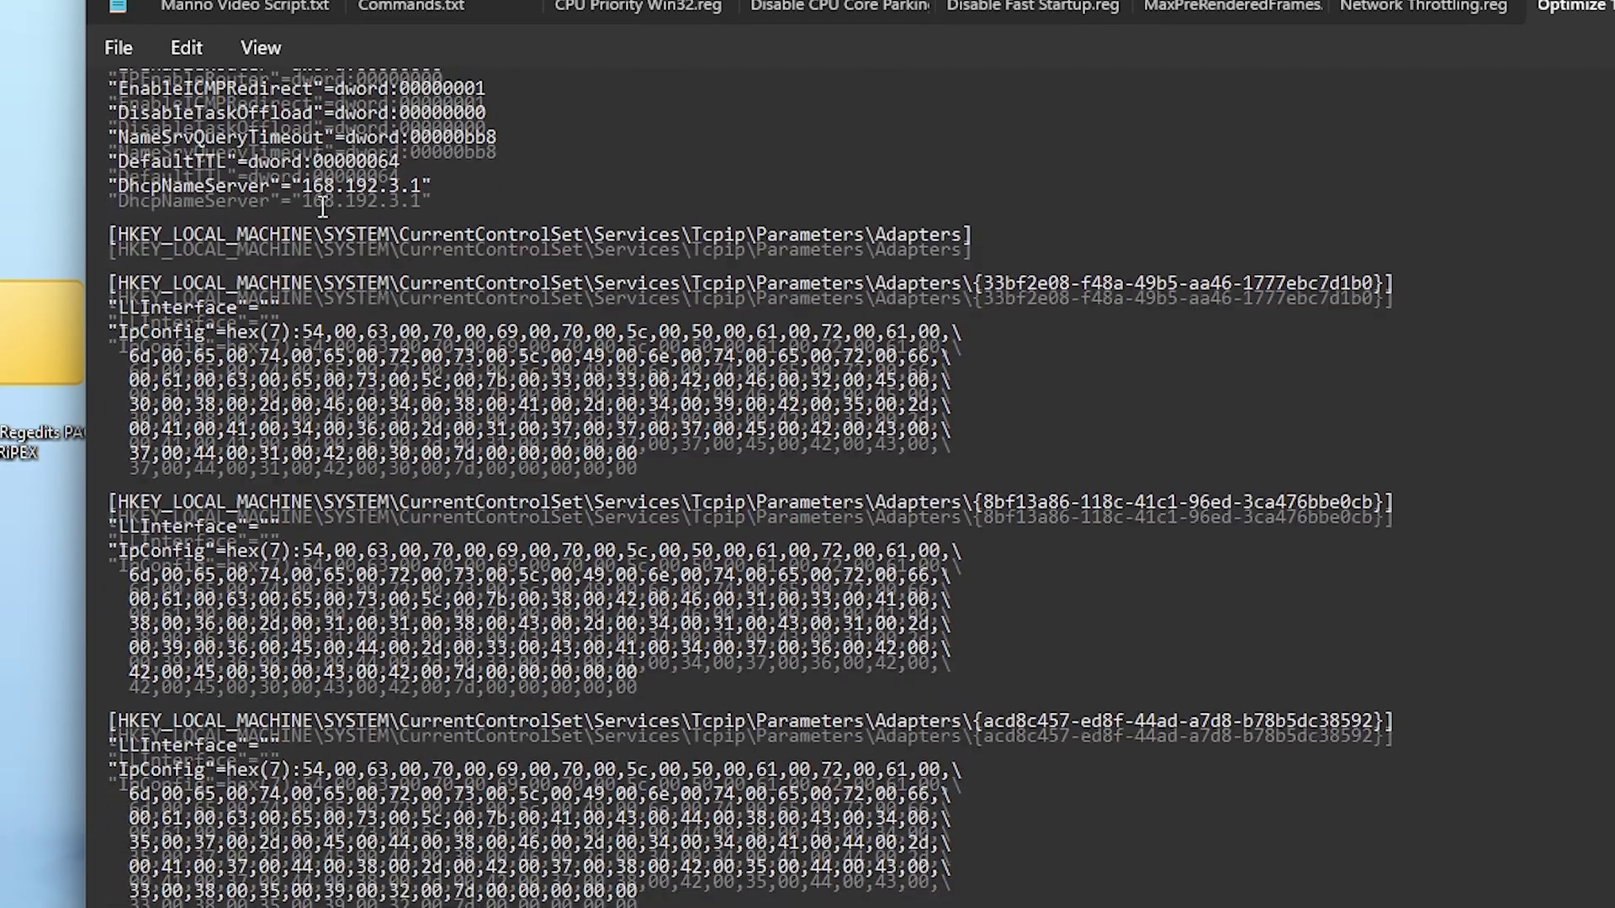
pyautogui.scroll(-1, 323, 206)
pyautogui.scroll(-2, 323, 206)
pyautogui.scroll(-1, 323, 206)
pyautogui.scroll(-6, 324, 206)
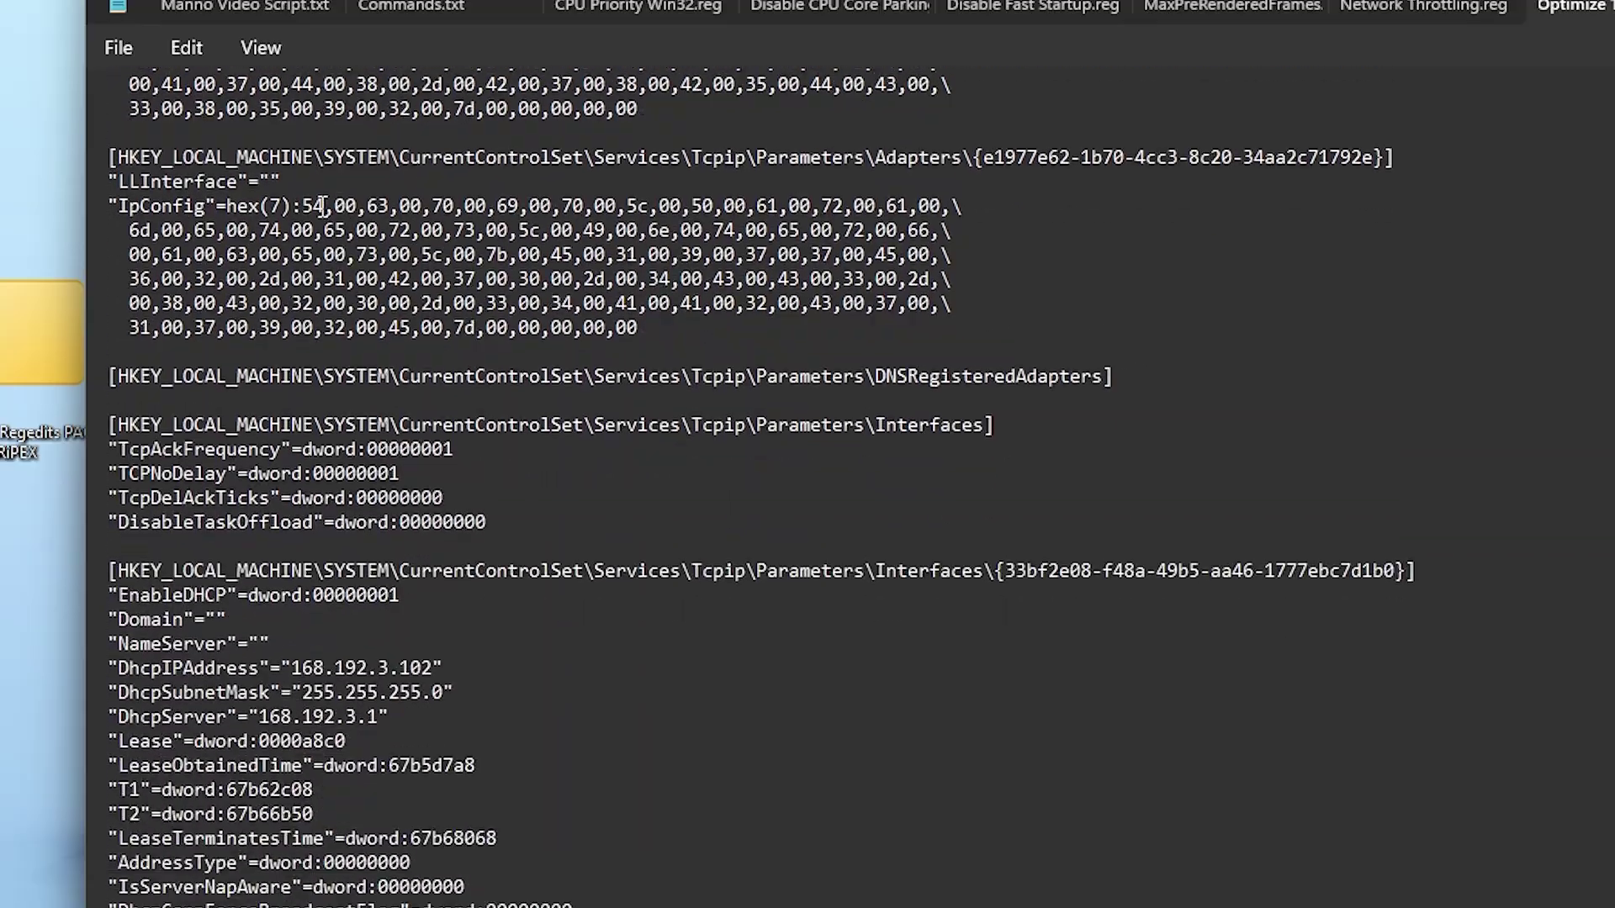
pyautogui.scroll(-2, 323, 206)
pyautogui.scroll(-2, 323, 206)
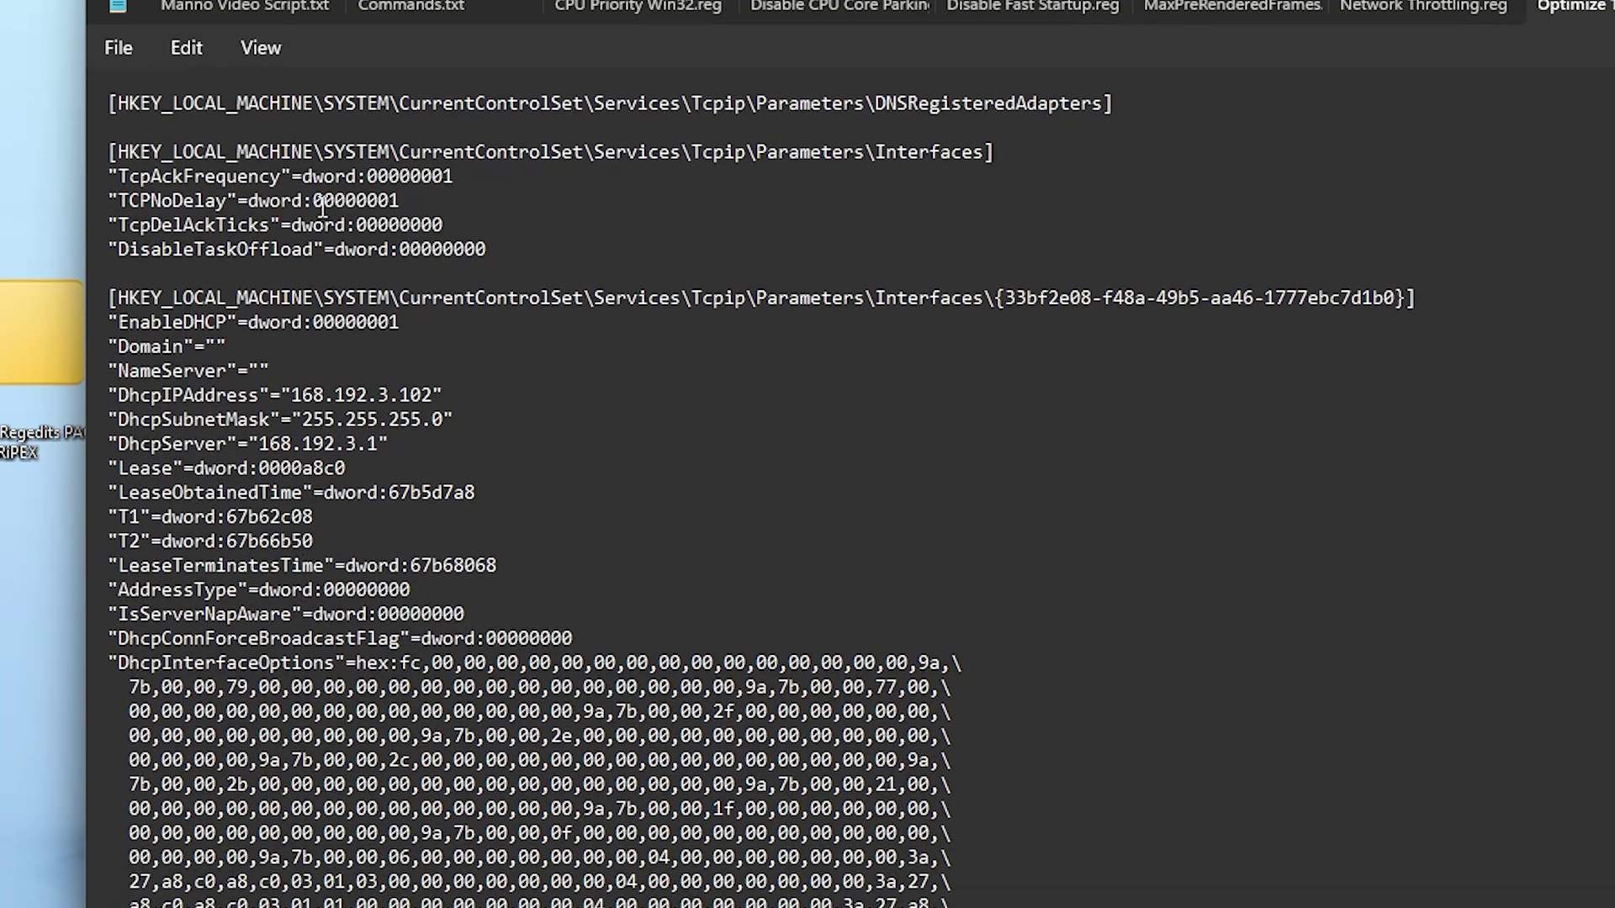
pyautogui.scroll(-2, 324, 206)
pyautogui.scroll(-1, 341, 202)
pyautogui.scroll(-4, 366, 196)
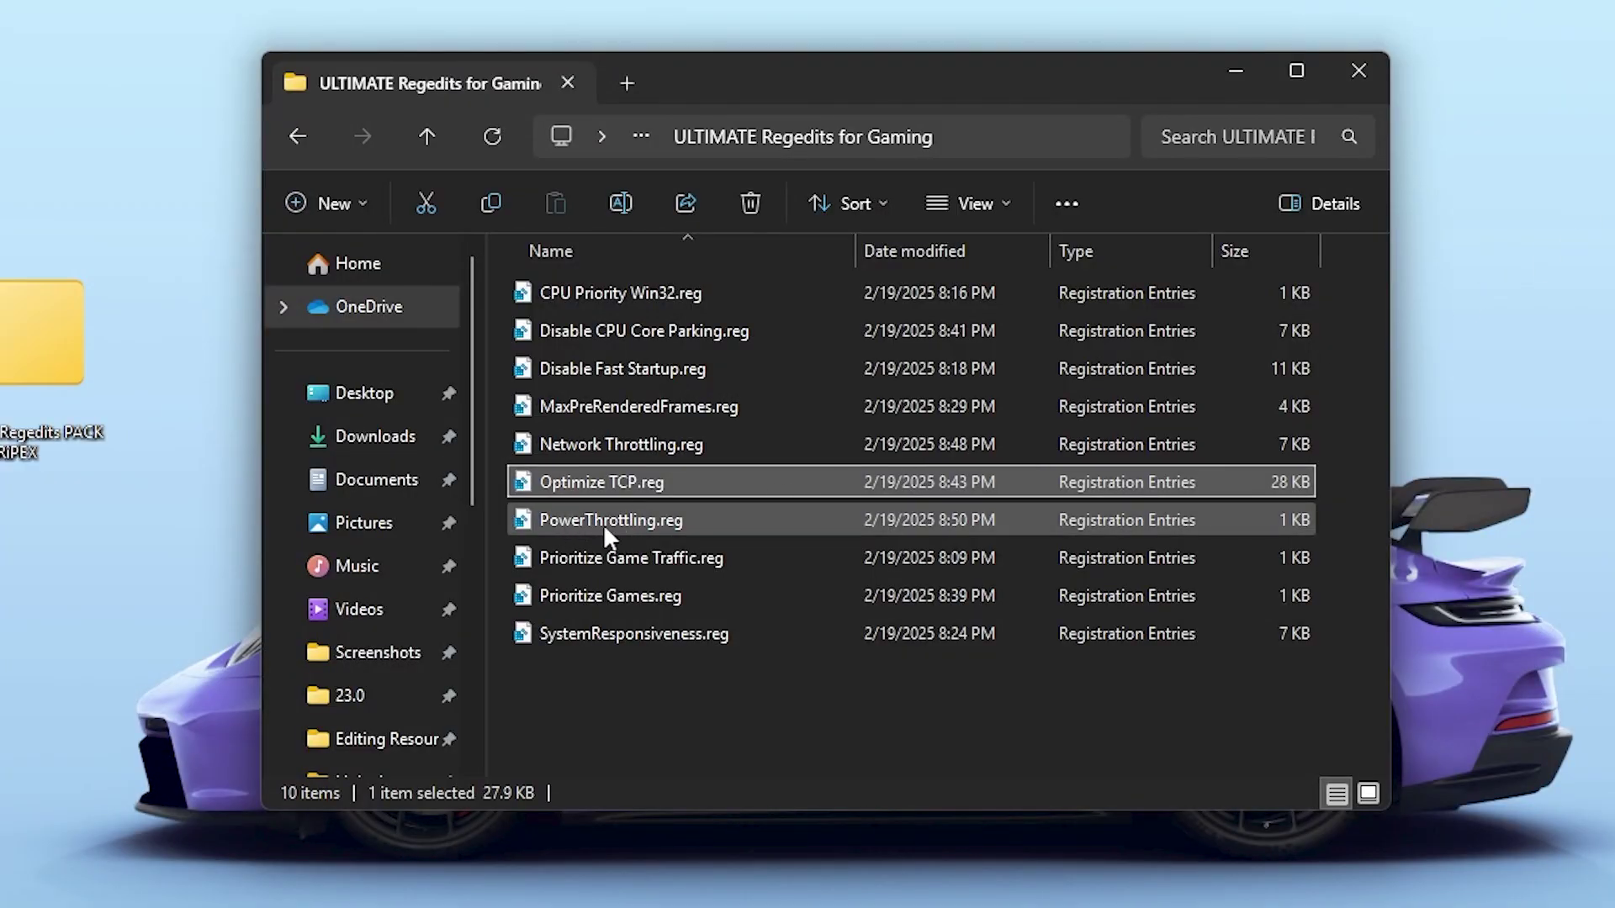
# - View PowerThrottling.reg and Prioritize Game Traffic.reg in Notepad
pyautogui.rightClick(589, 523)
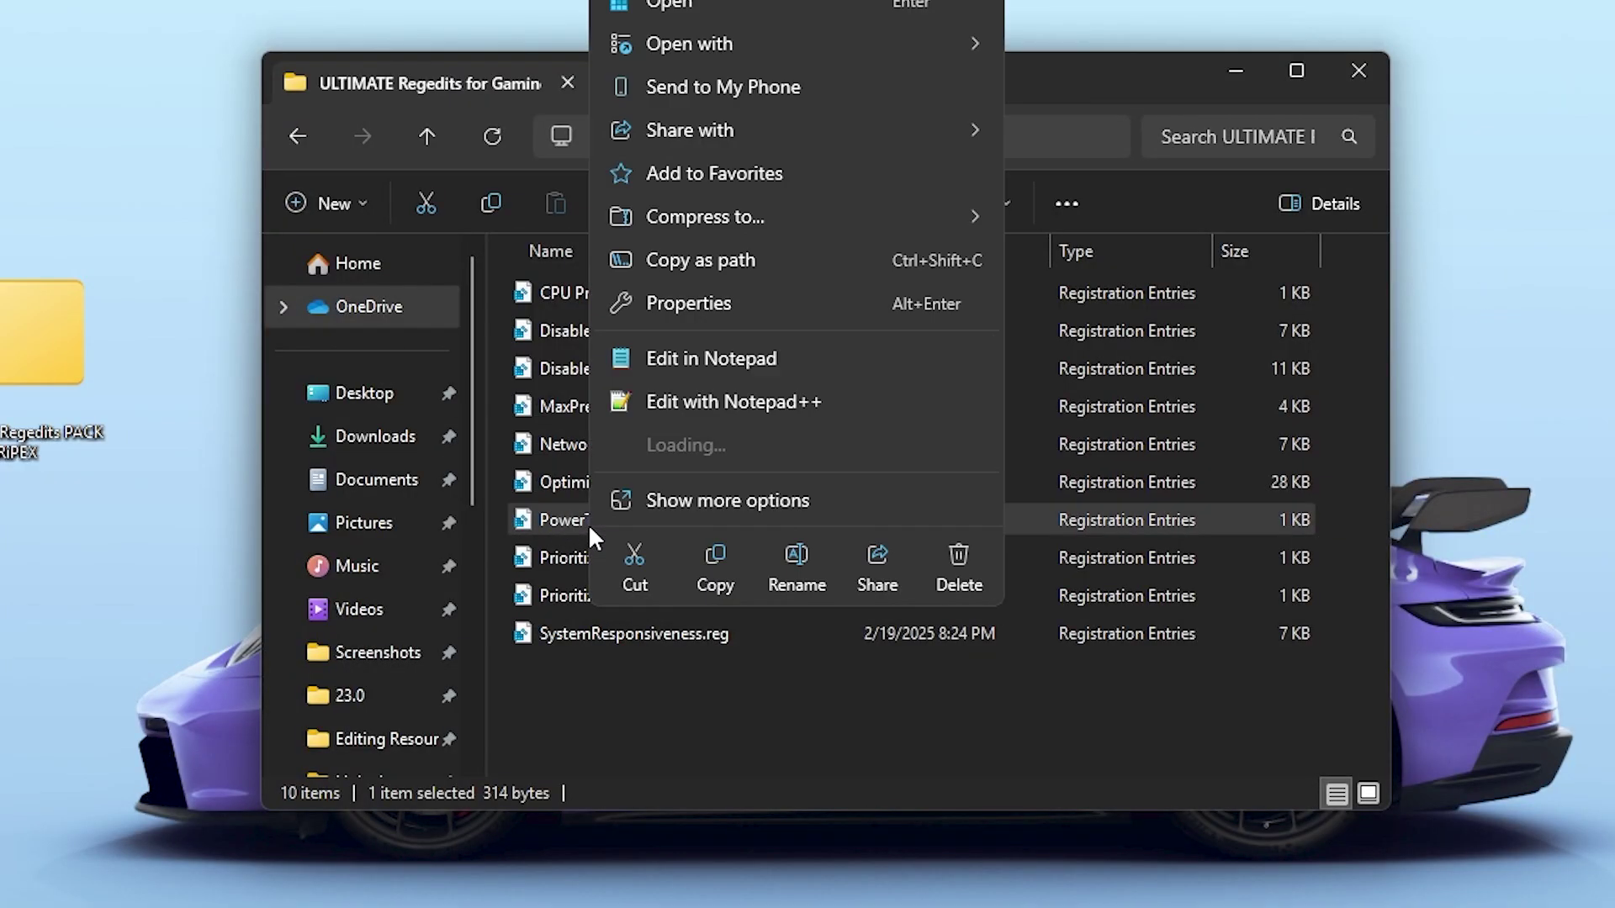
pyautogui.click(693, 360)
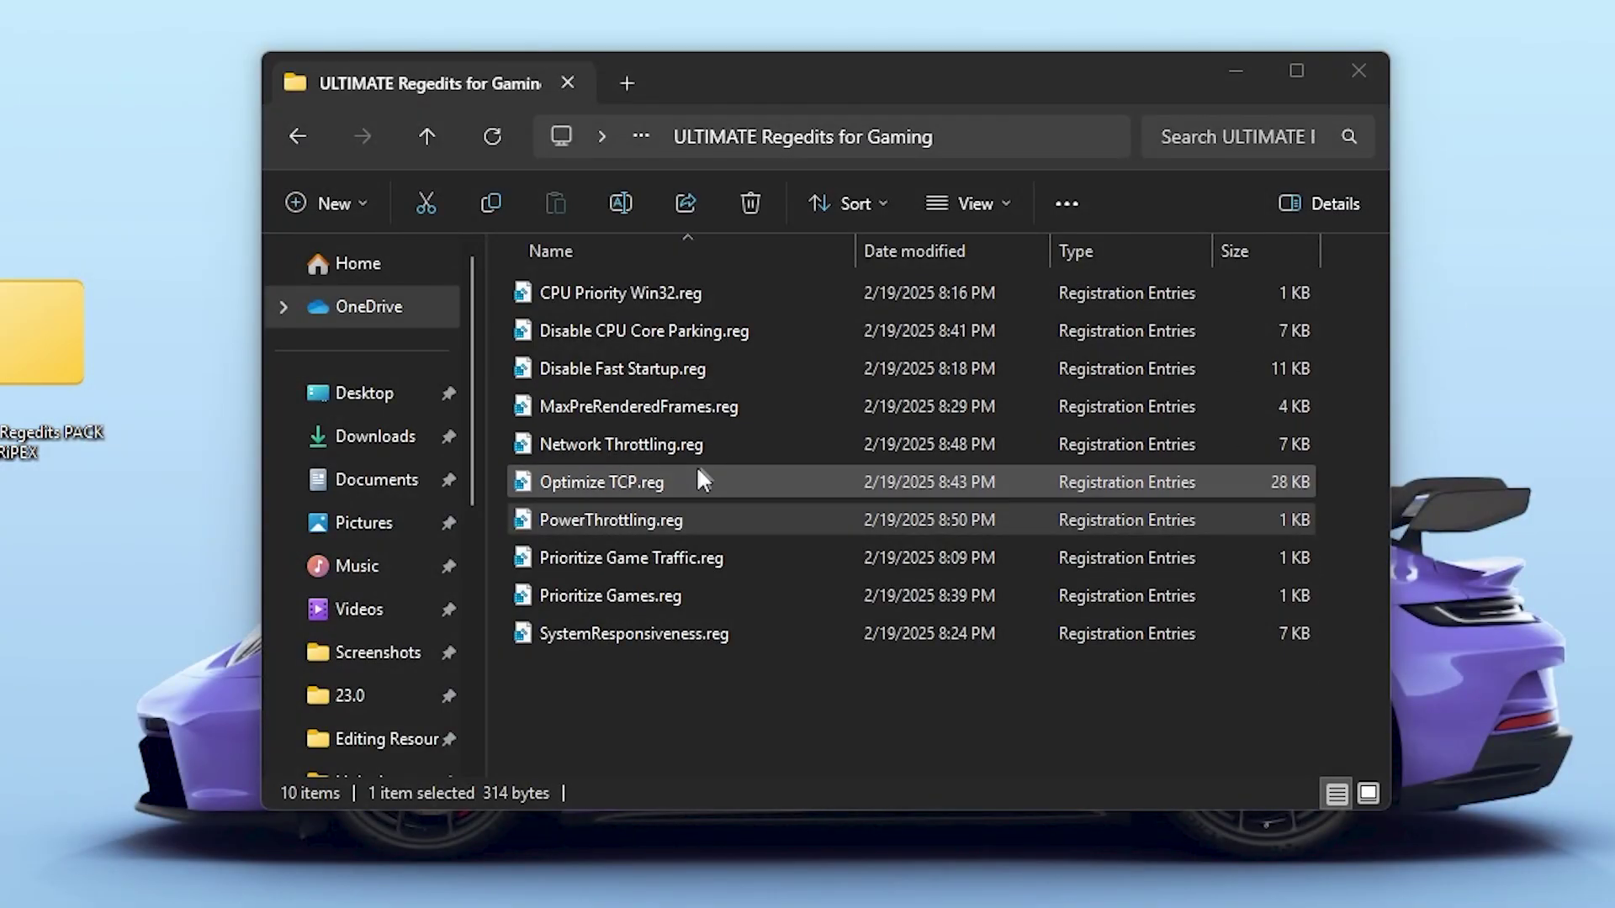
pyautogui.rightClick(597, 552)
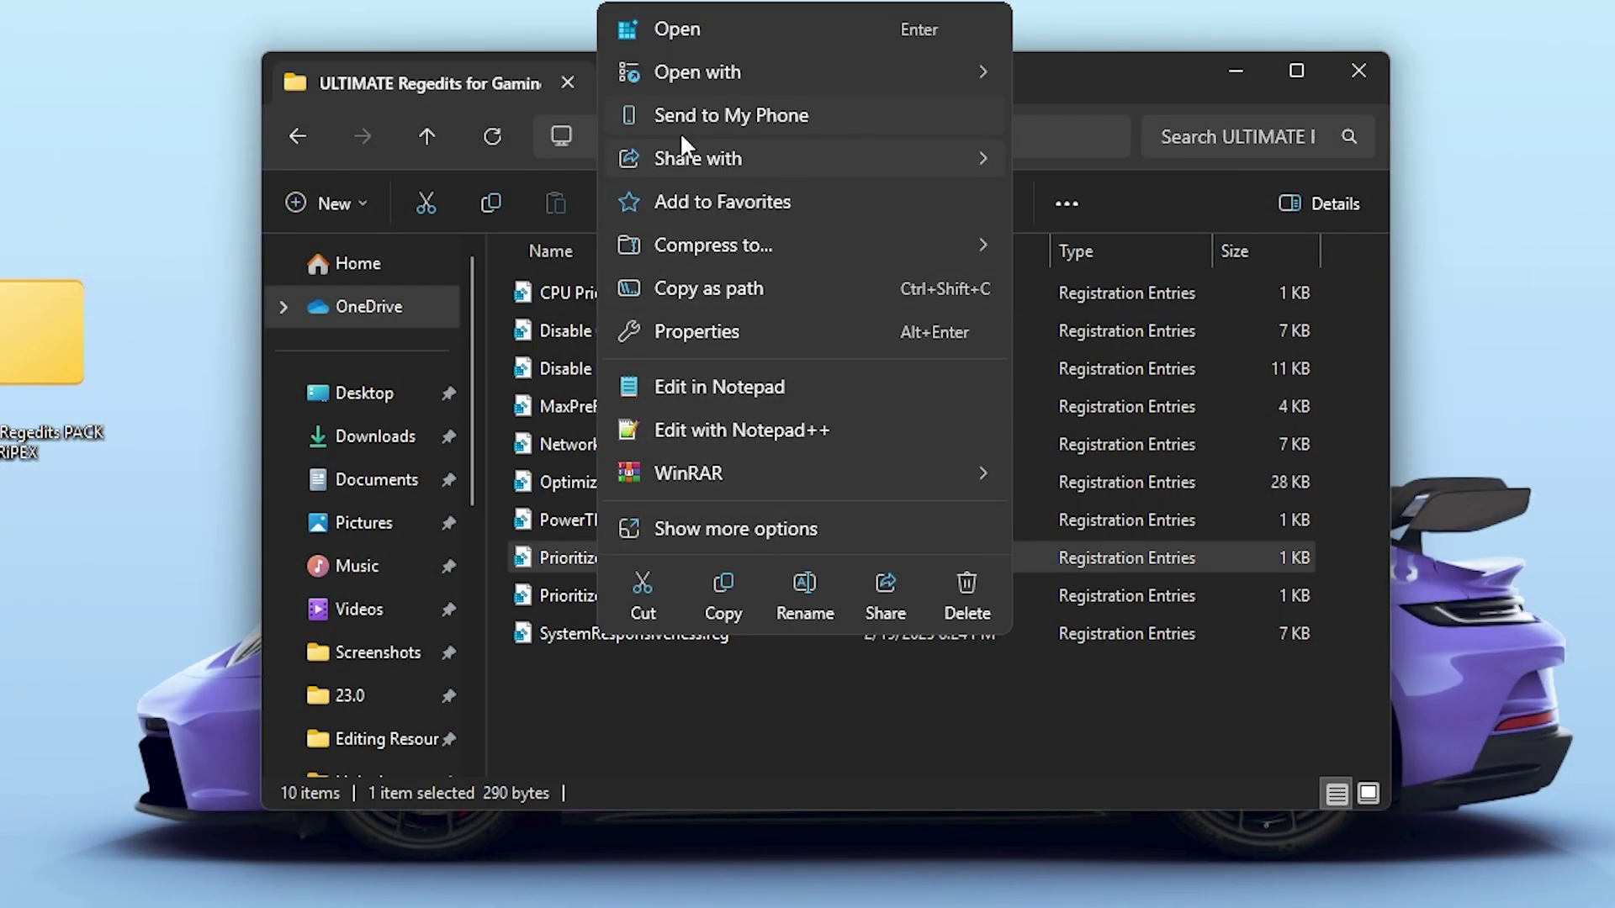
pyautogui.click(678, 387)
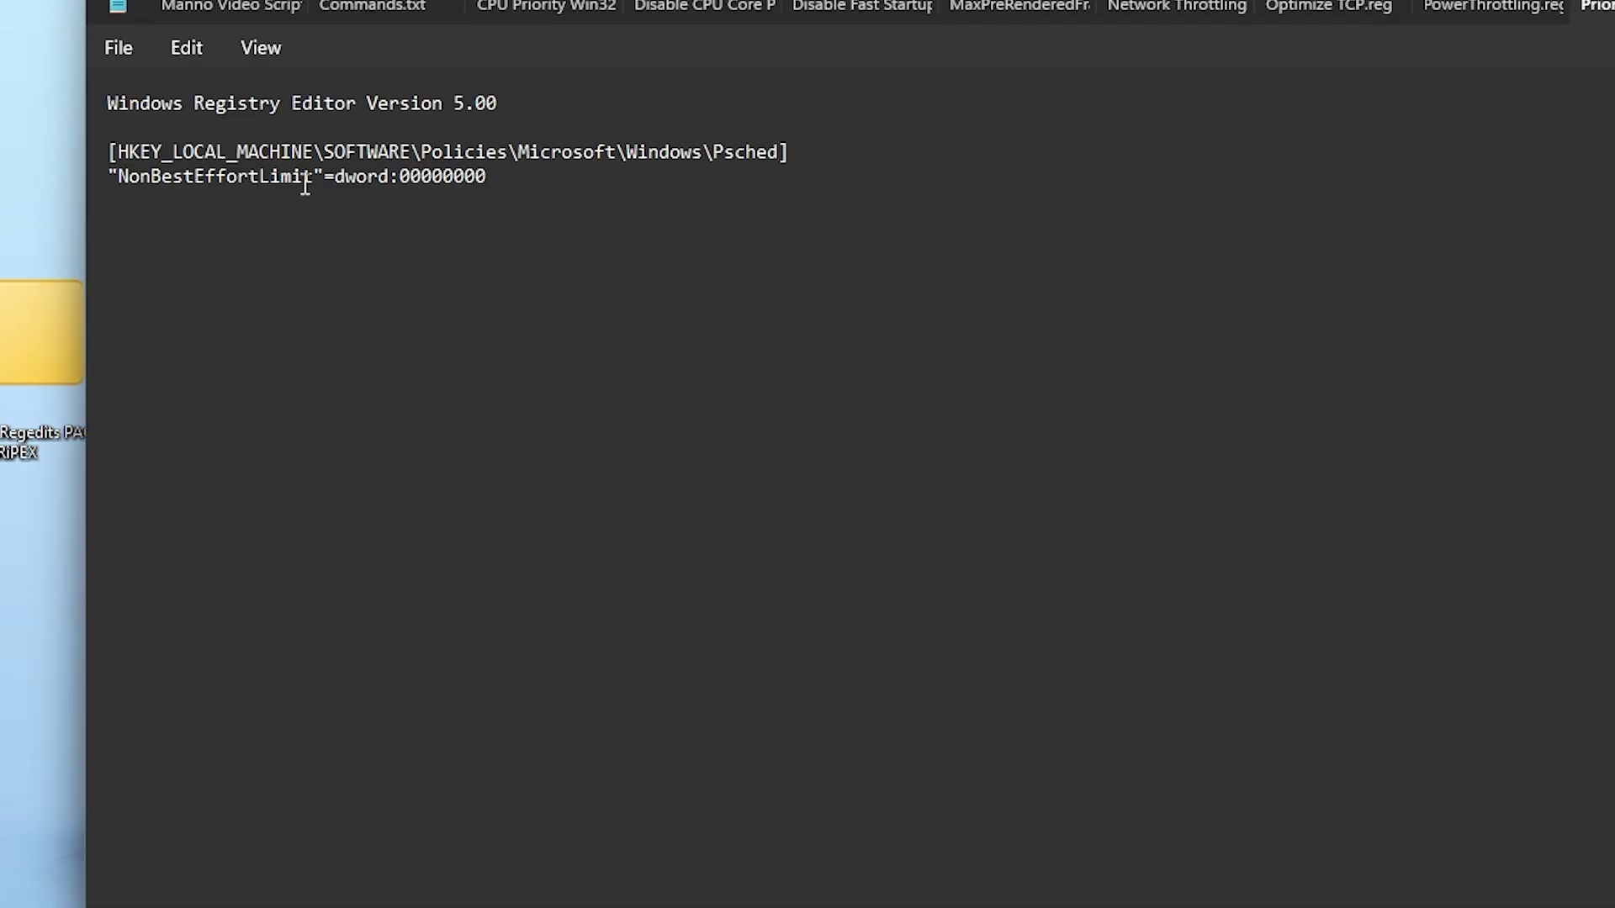
# - Highlight the two Psched lines including NonBestEffortLimit, then close Notepad
pyautogui.moveTo(549, 183); pyautogui.dragTo(208, 127)
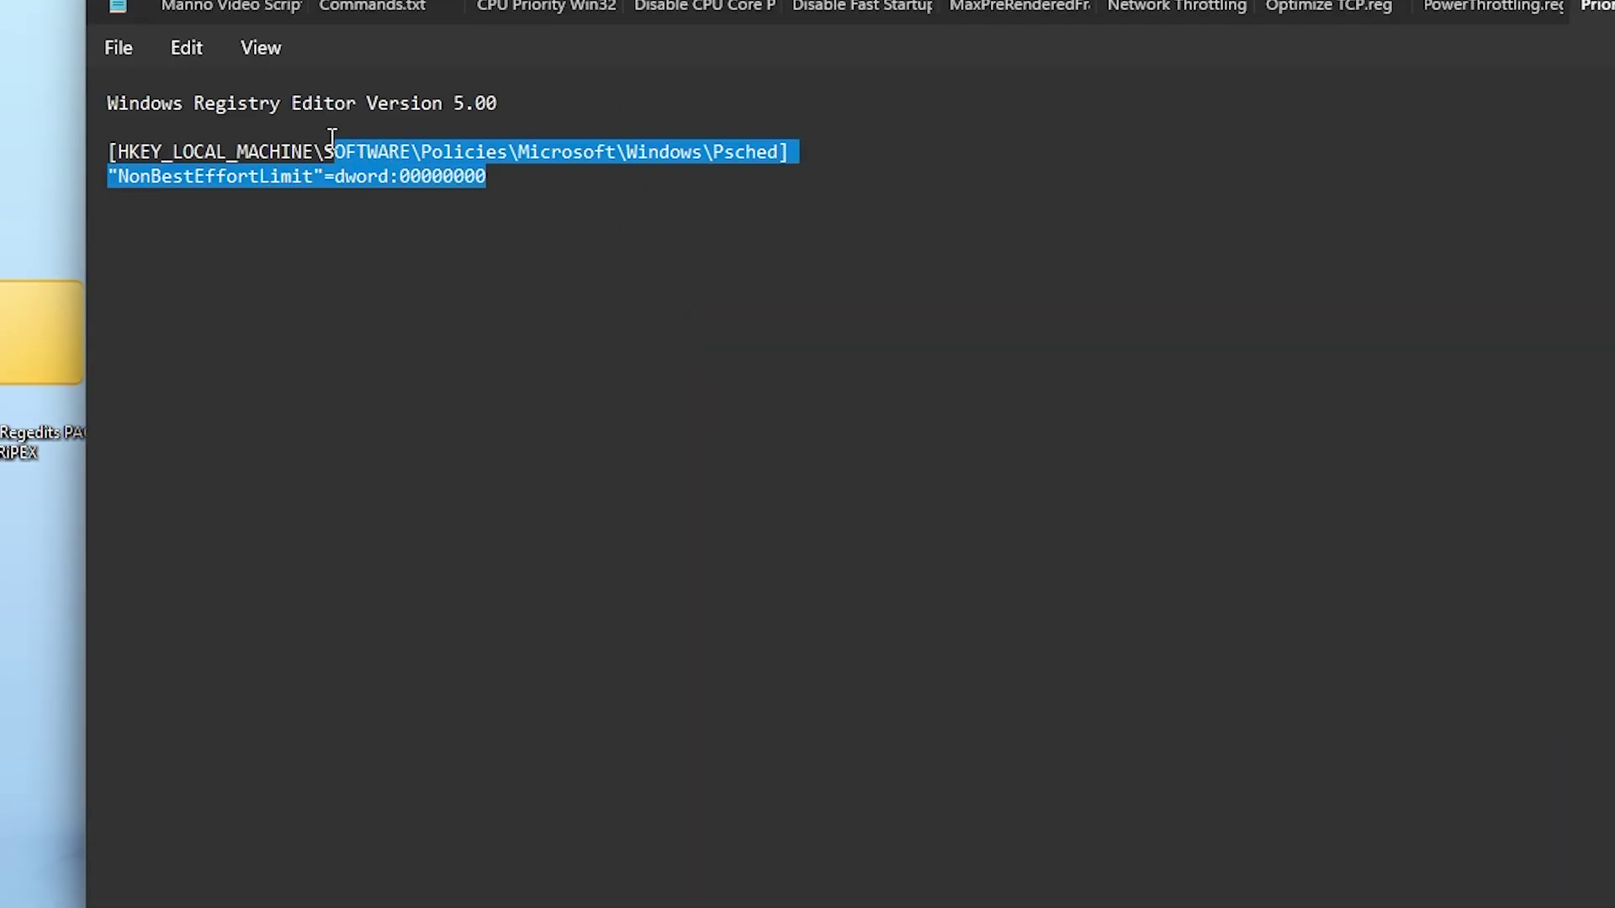
pyautogui.click(523, 177)
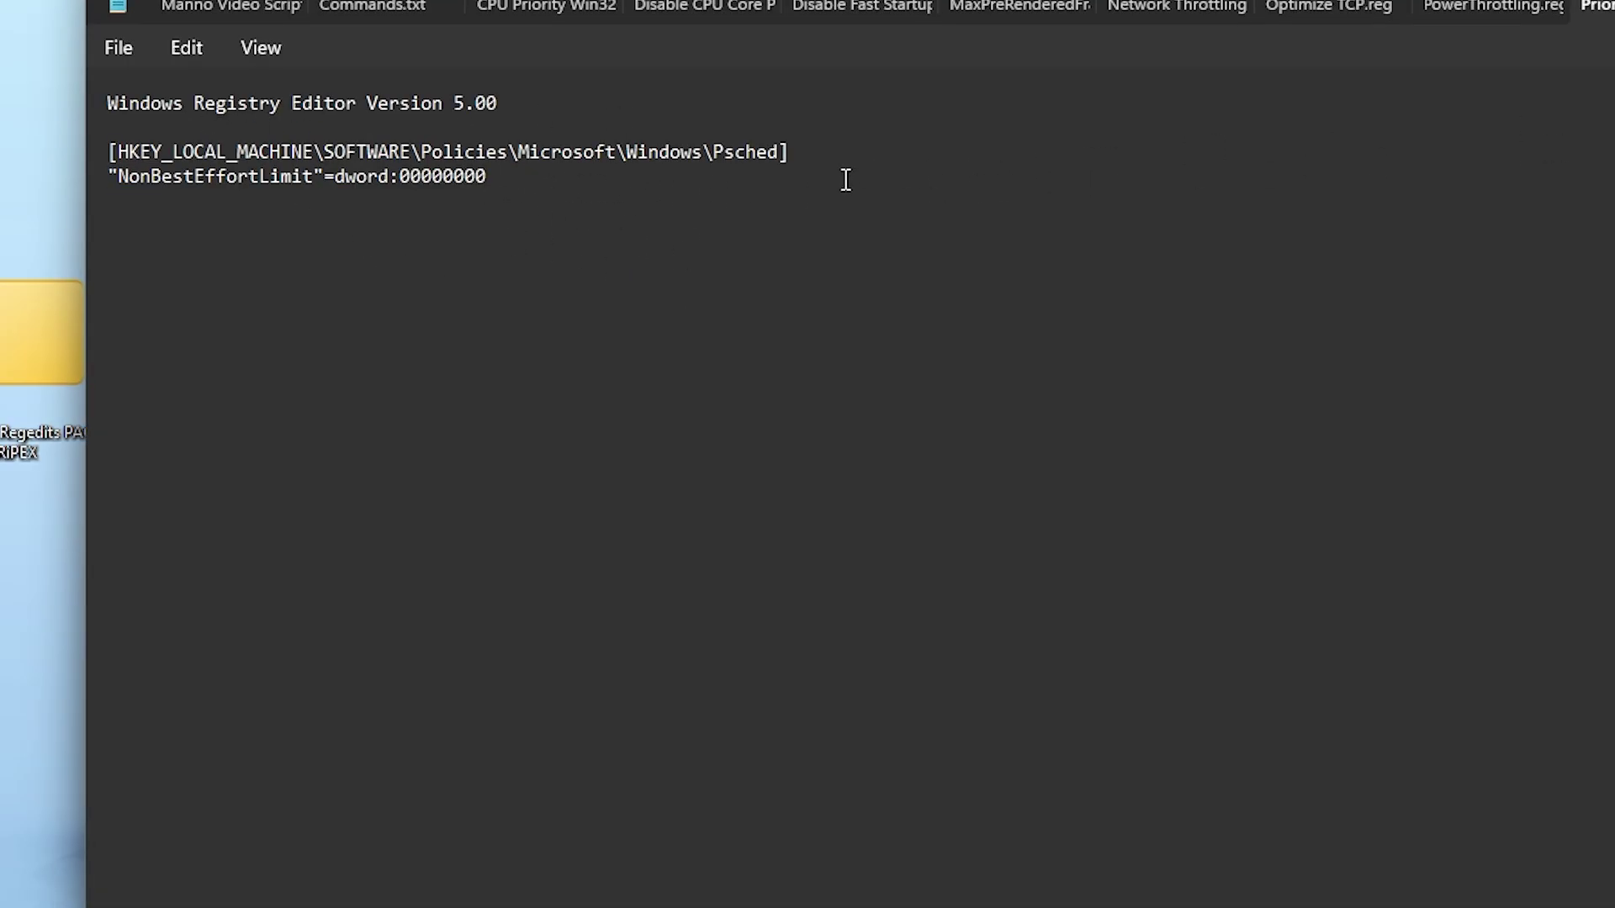
pyautogui.hotkey('alt', 'F4')
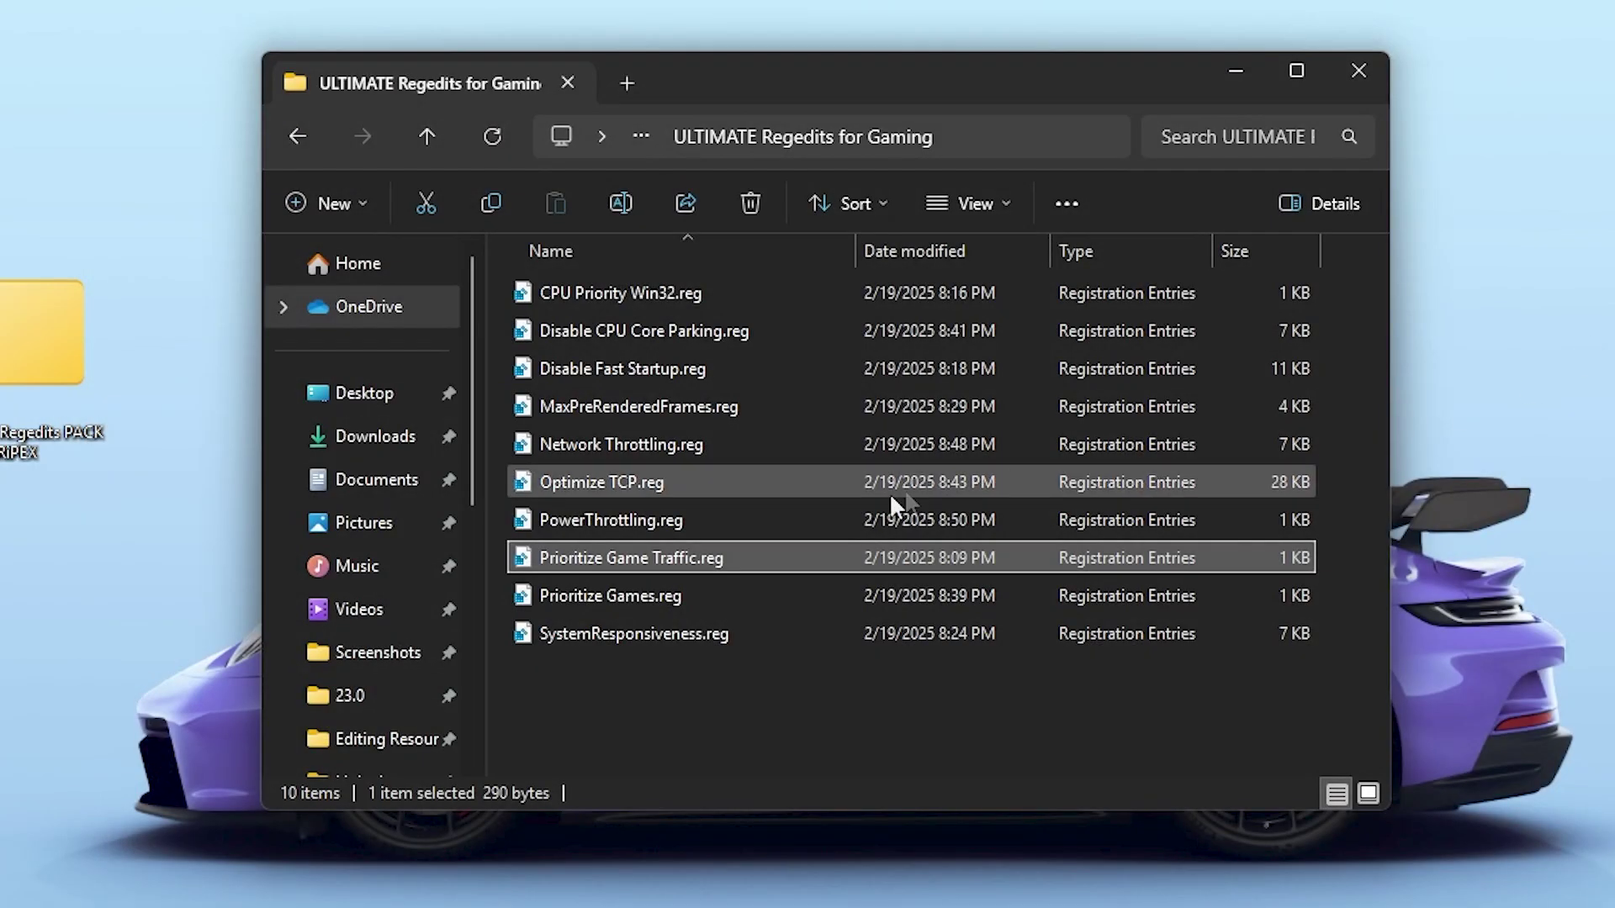
# - Read Prioritize Games.reg in Notepad, highlighting its GPU Priority line
pyautogui.rightClick(587, 602)
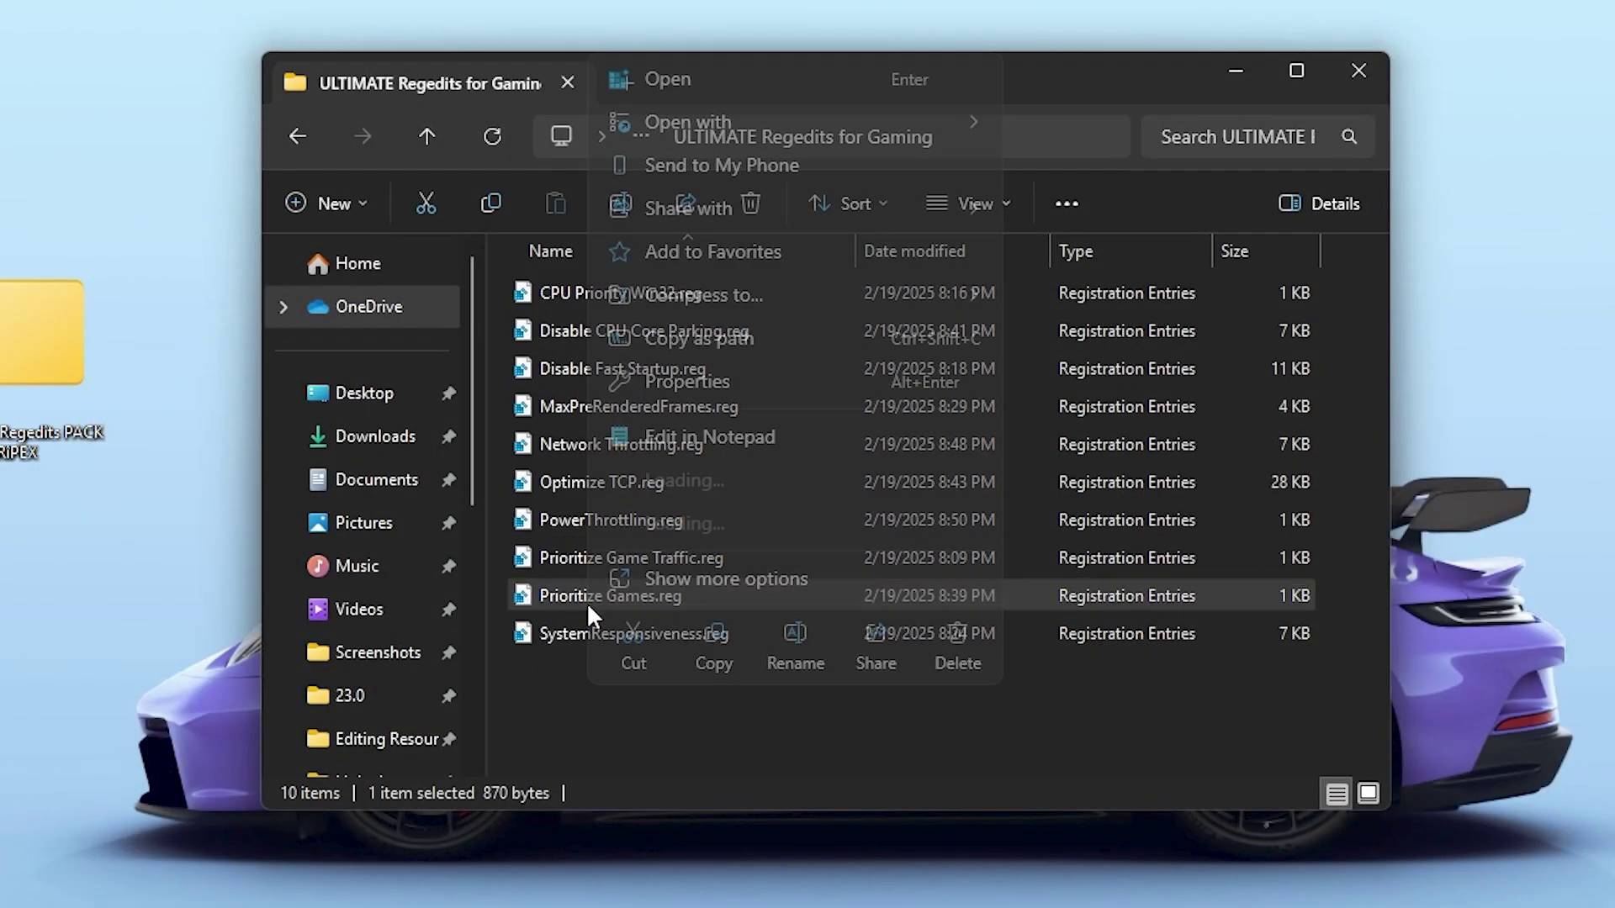
pyautogui.click(653, 436)
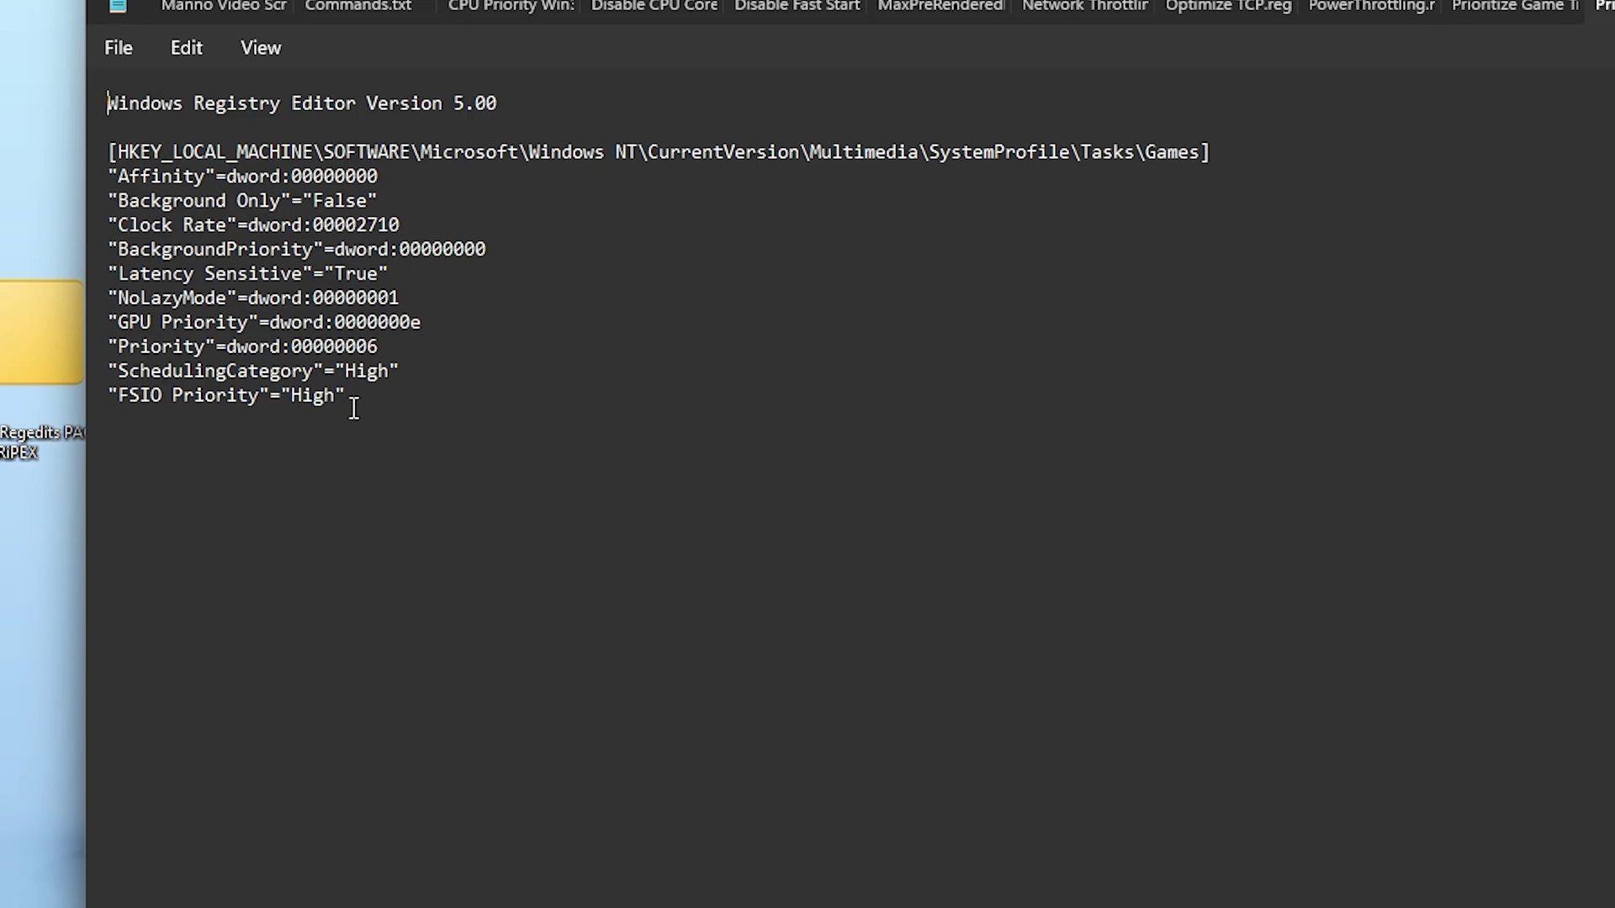
pyautogui.moveTo(354, 407); pyautogui.dragTo(114, 111)
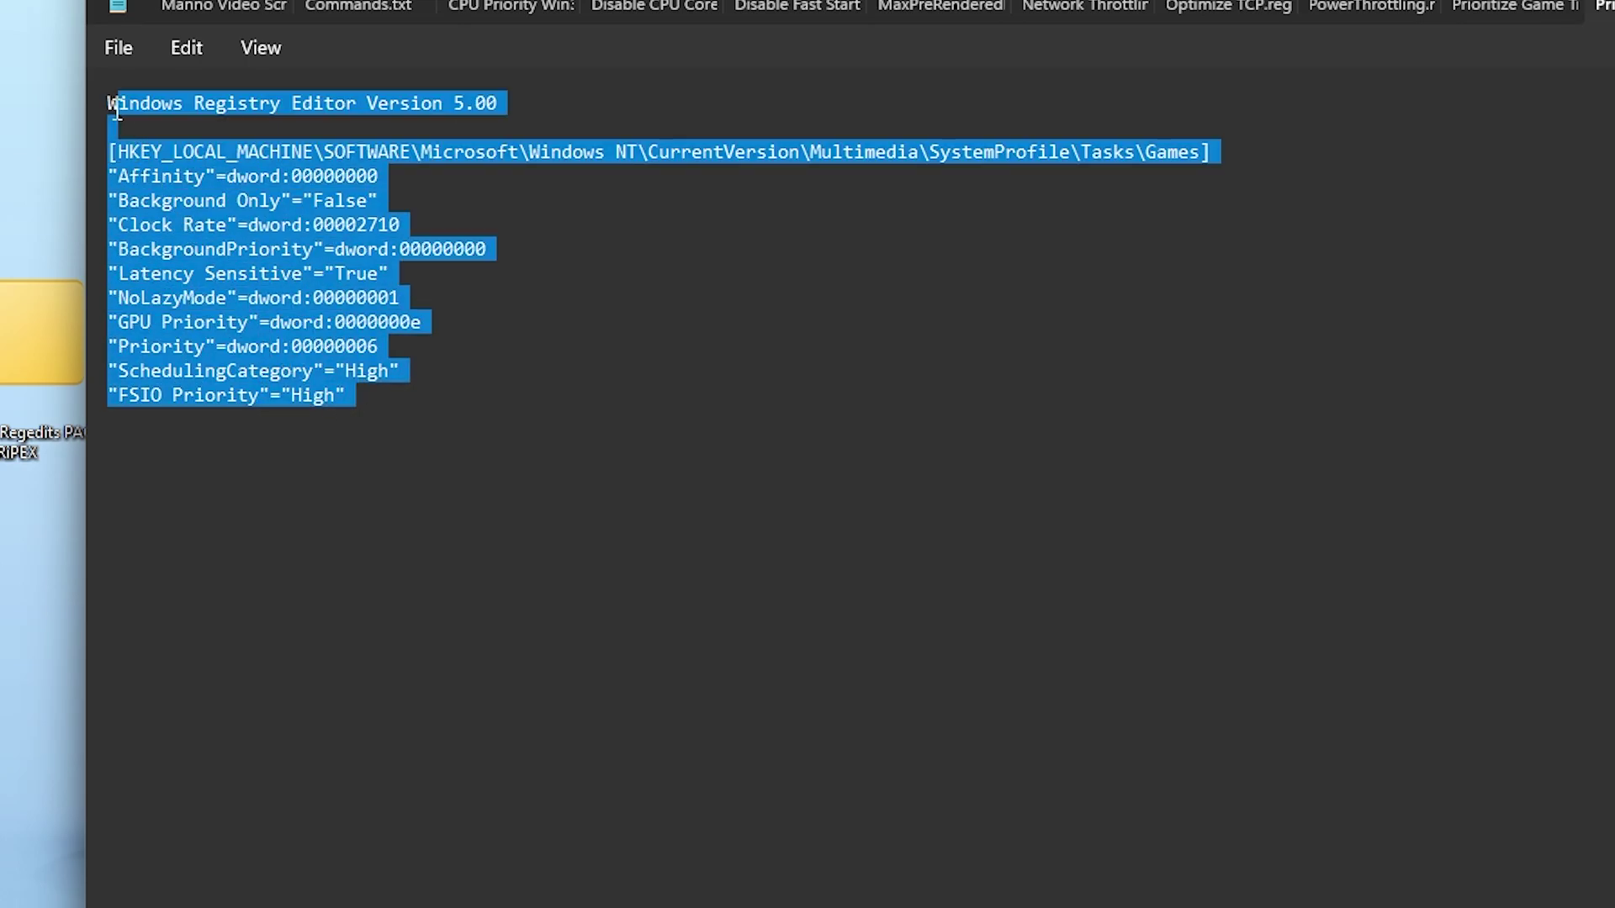
pyautogui.click(145, 271)
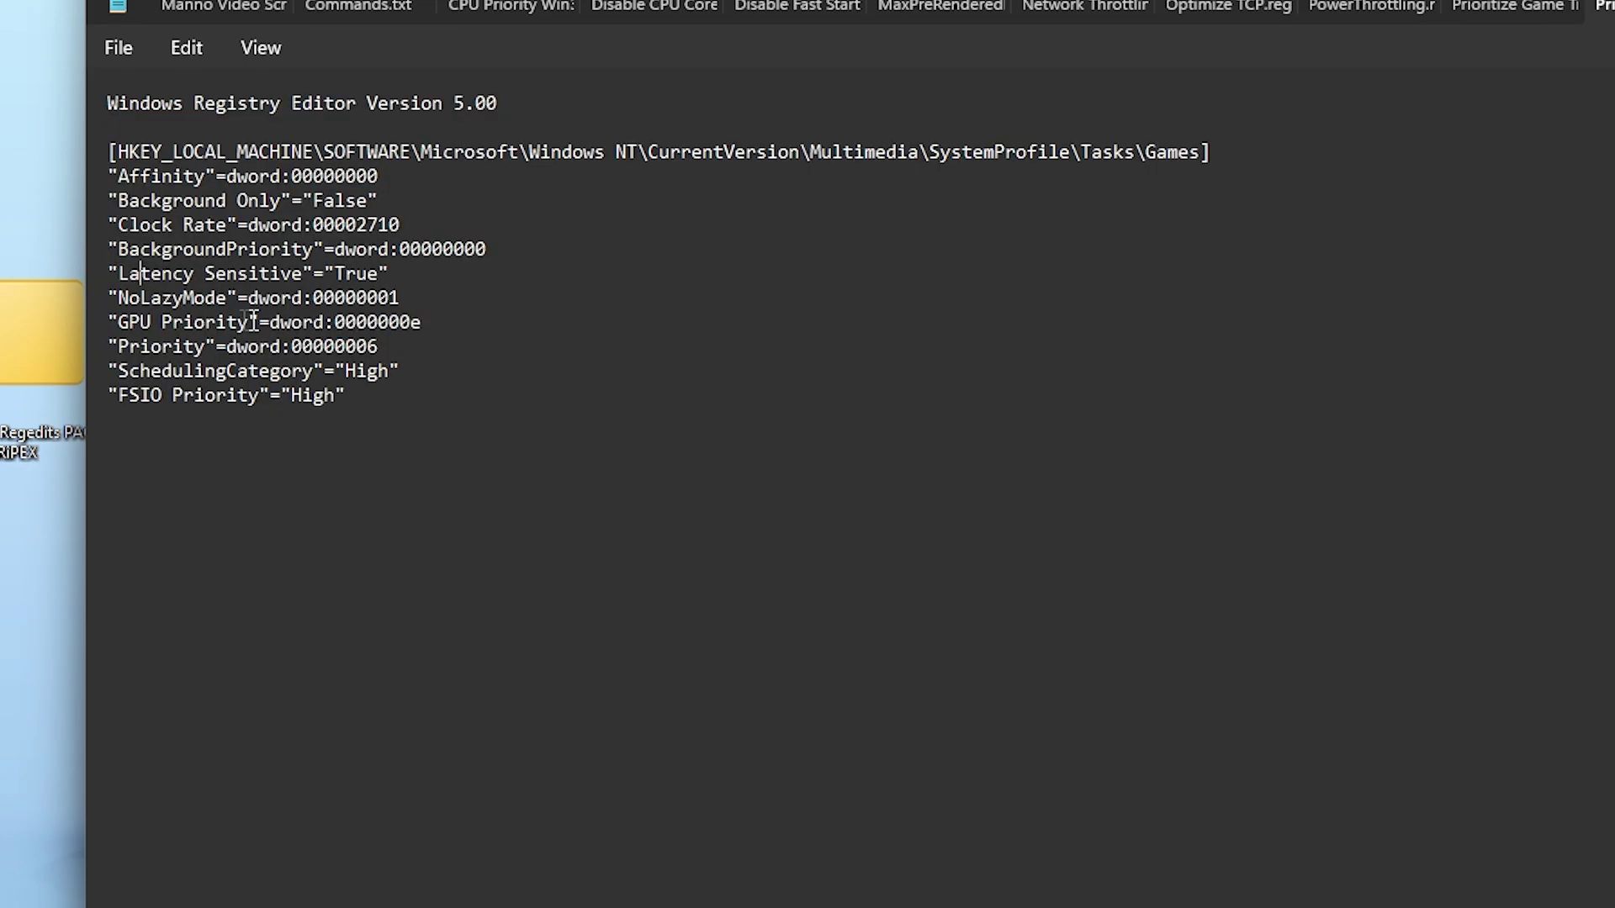
pyautogui.moveTo(112, 323); pyautogui.dragTo(434, 315)
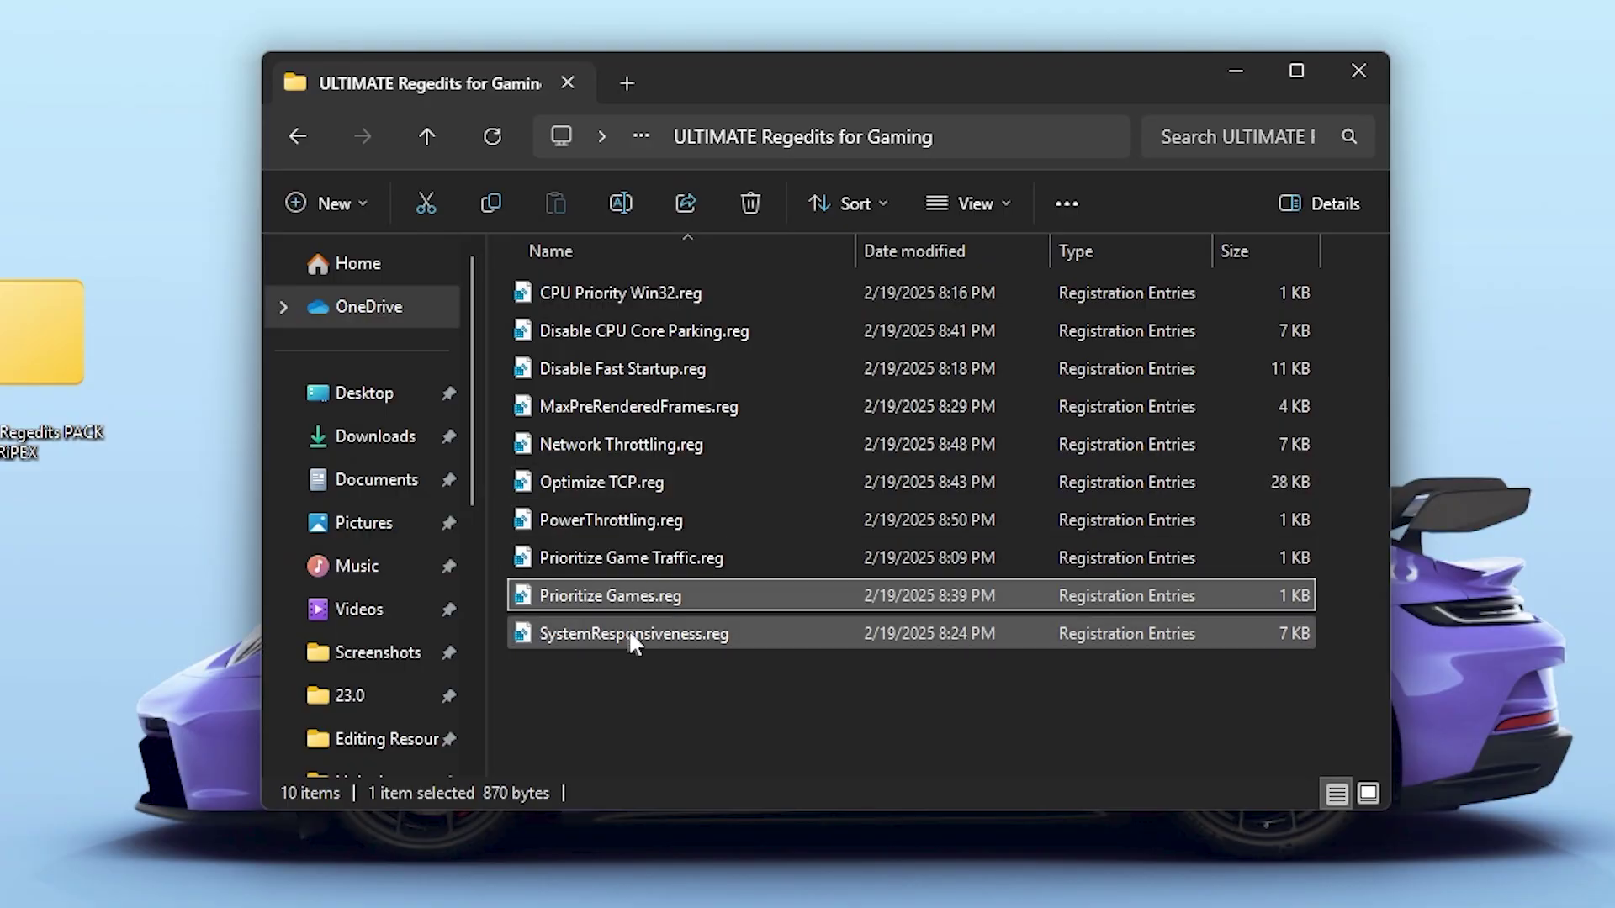
# - View SystemResponsiveness.reg in Notepad
pyautogui.click(623, 634)
pyautogui.rightClick(625, 634)
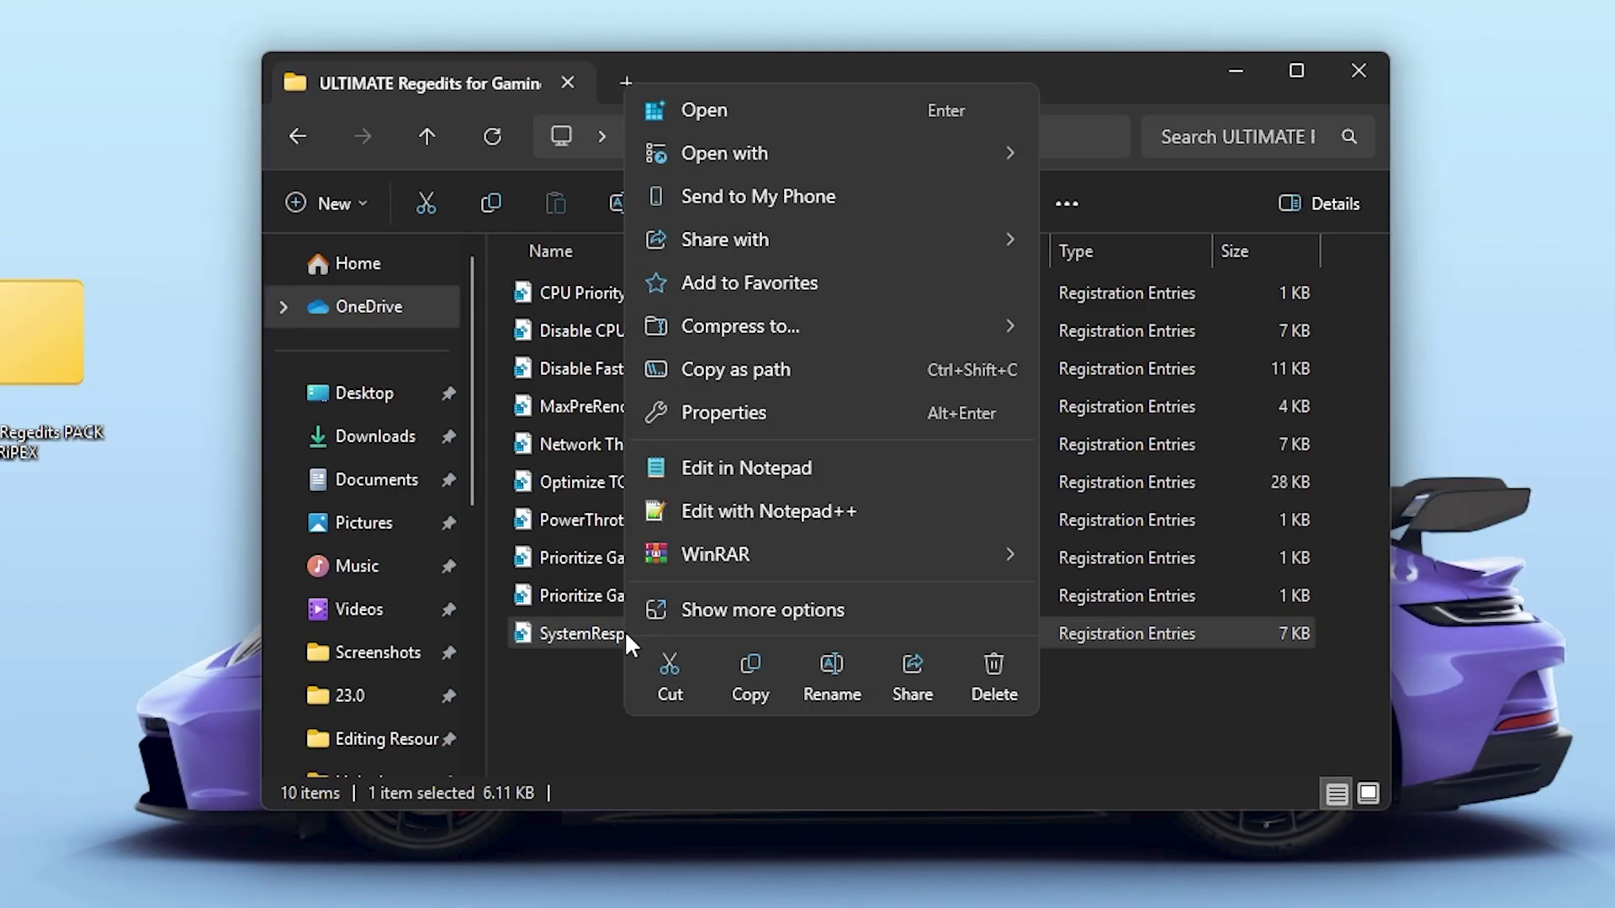
pyautogui.click(721, 468)
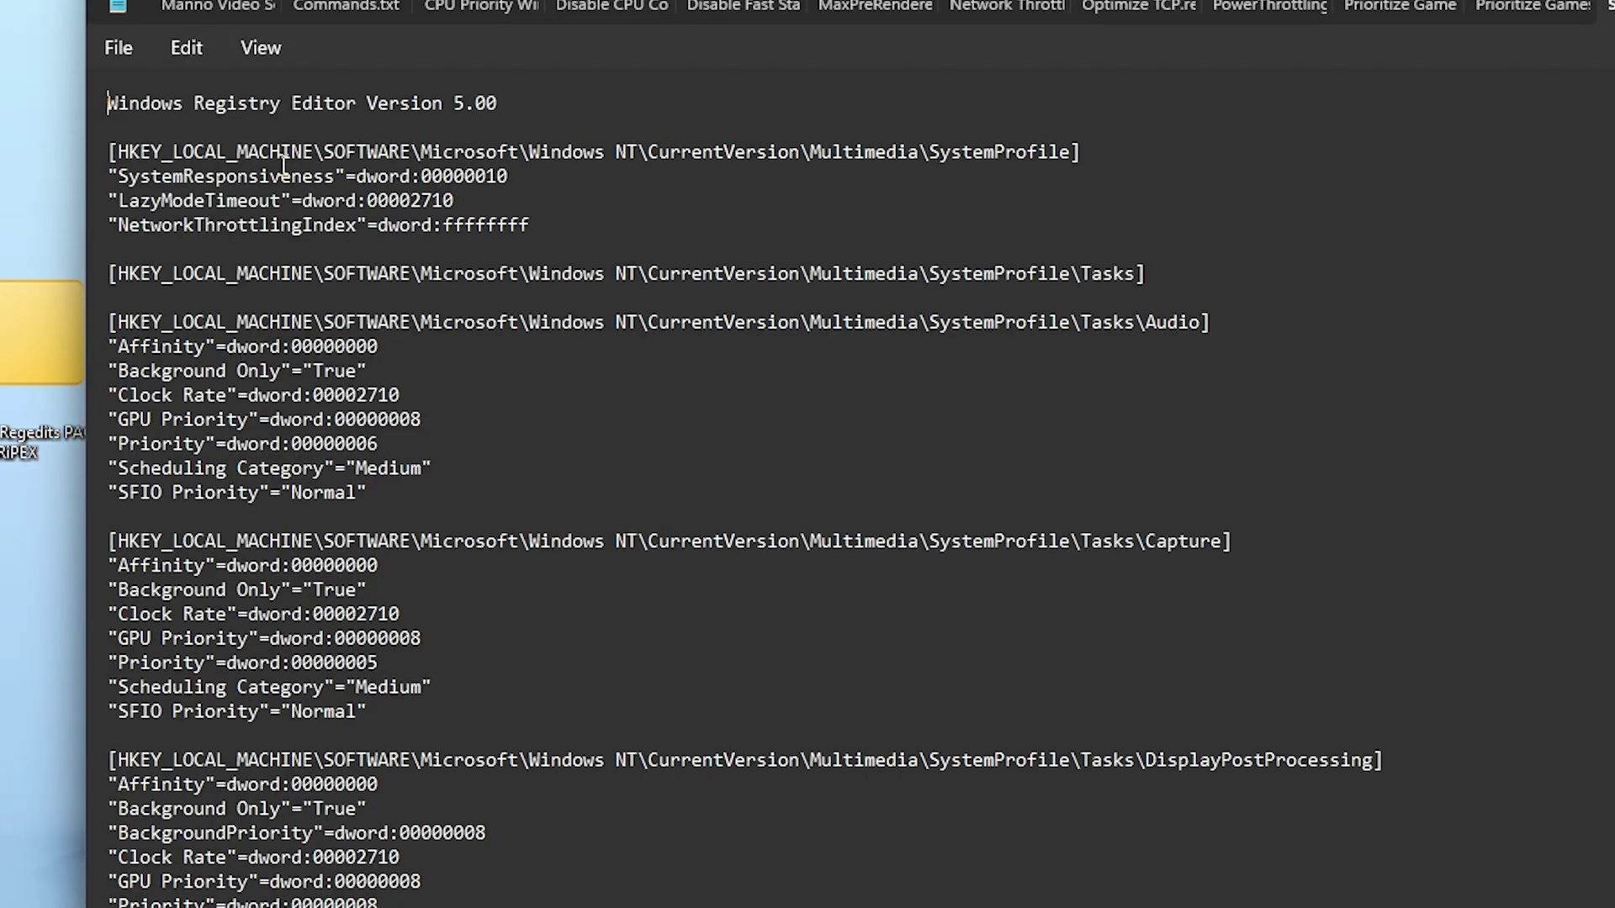
pyautogui.scroll(-5, 171, 308)
pyautogui.scroll(-3, 185, 341)
pyautogui.scroll(-4, 203, 372)
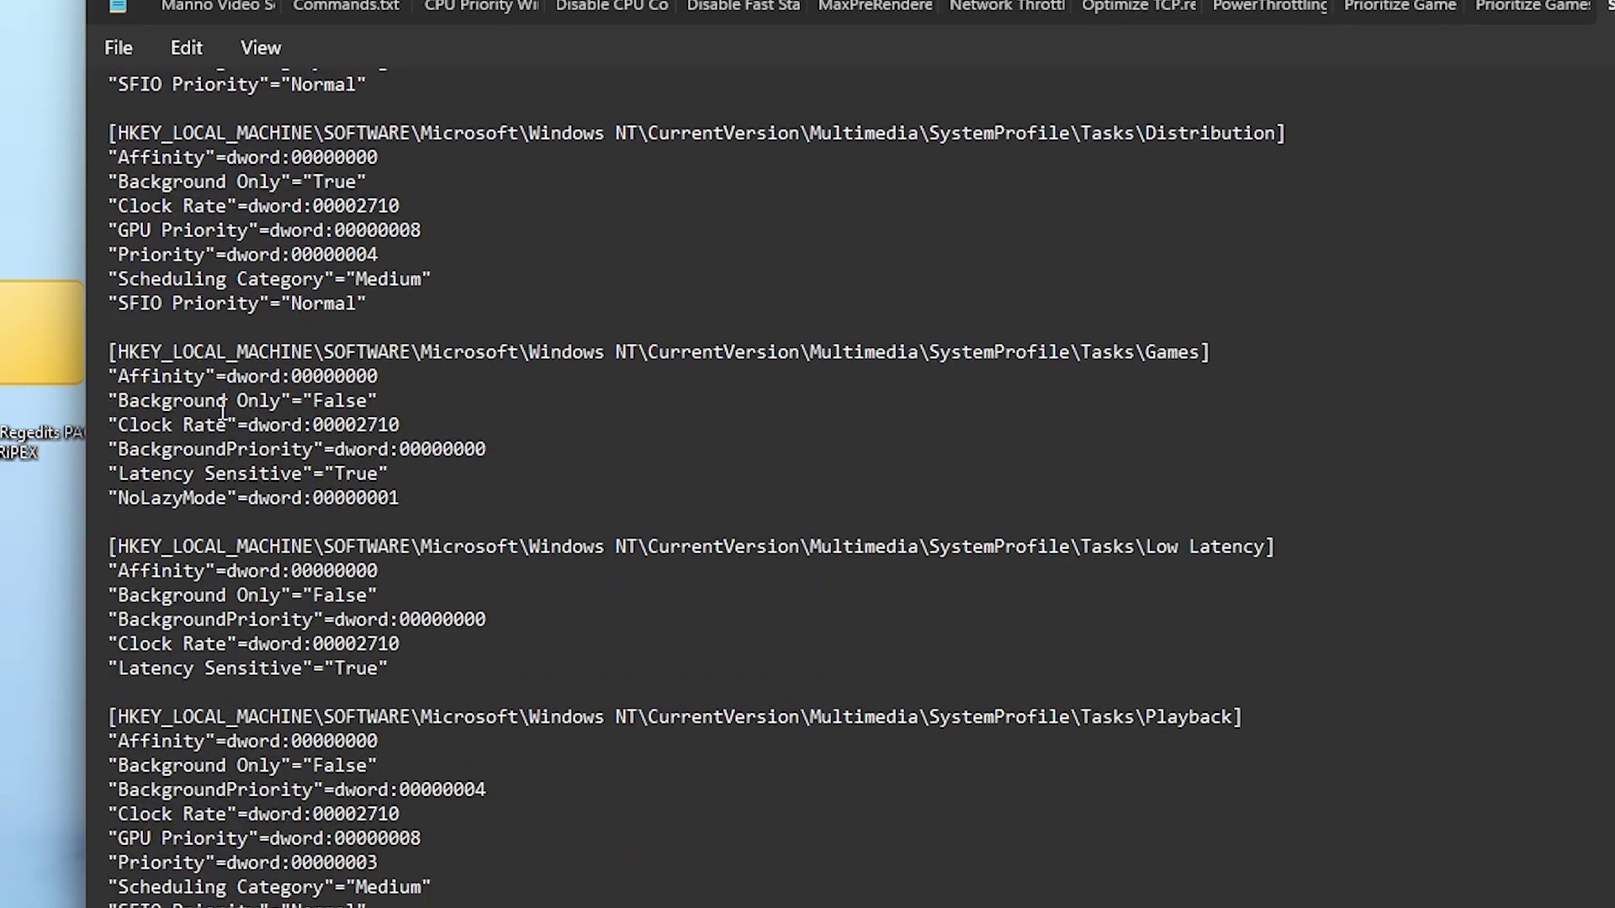
pyautogui.scroll(-5, 222, 417)
pyautogui.scroll(-2, 221, 417)
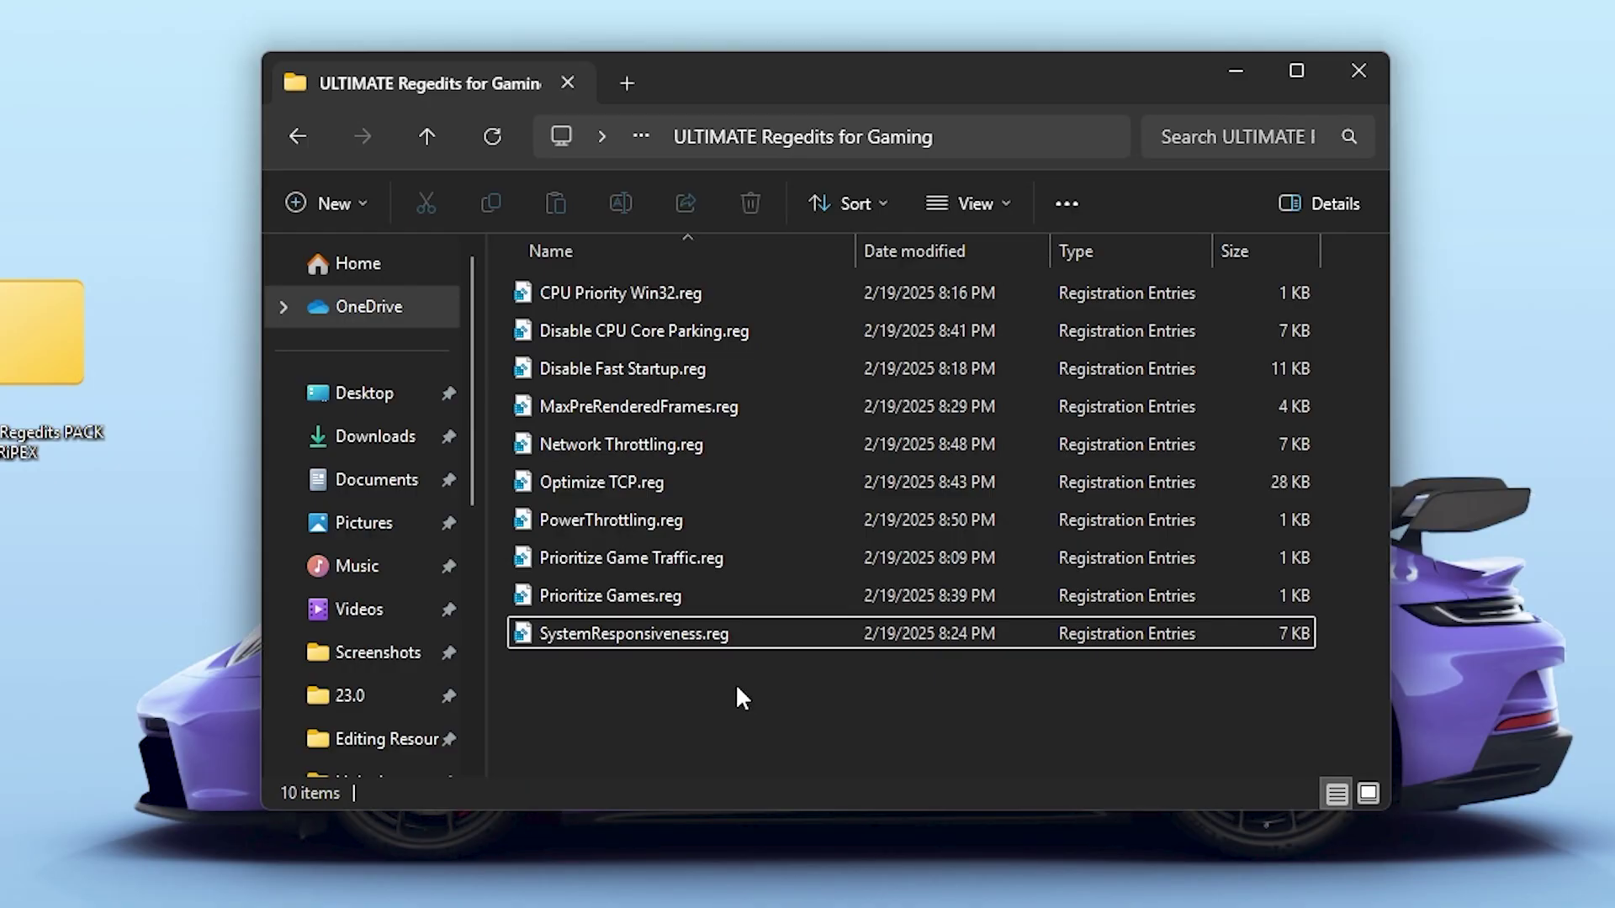
# - Merge CPU Priority Win32.reg into the registry and confirm the success message
pyautogui.moveTo(791, 672); pyautogui.dragTo(580, 294)
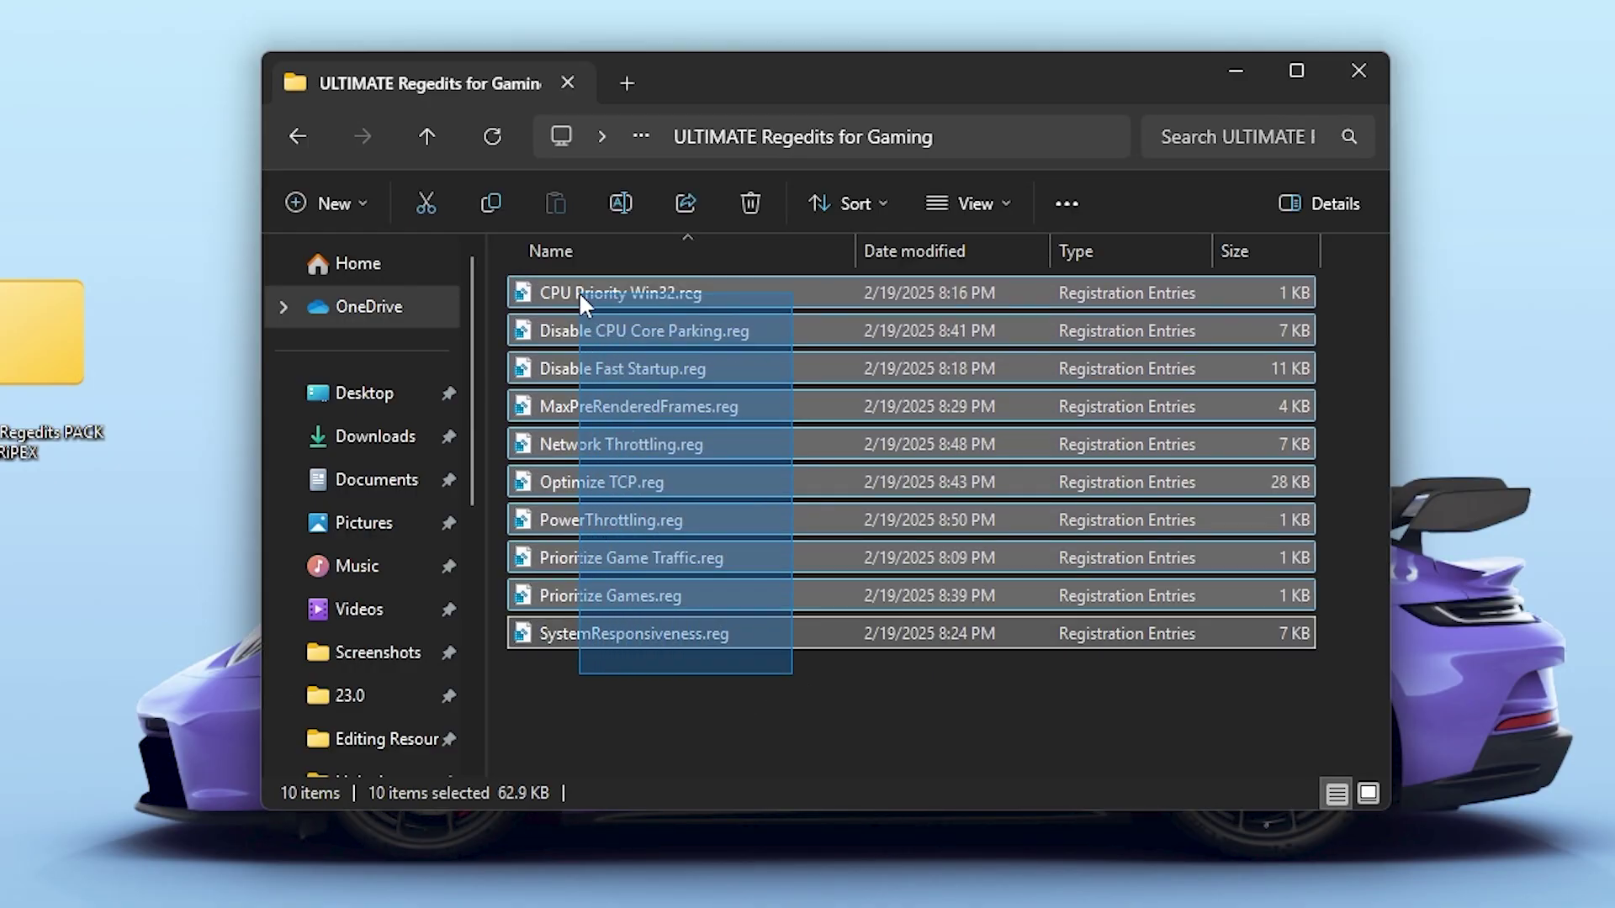
pyautogui.click(757, 719)
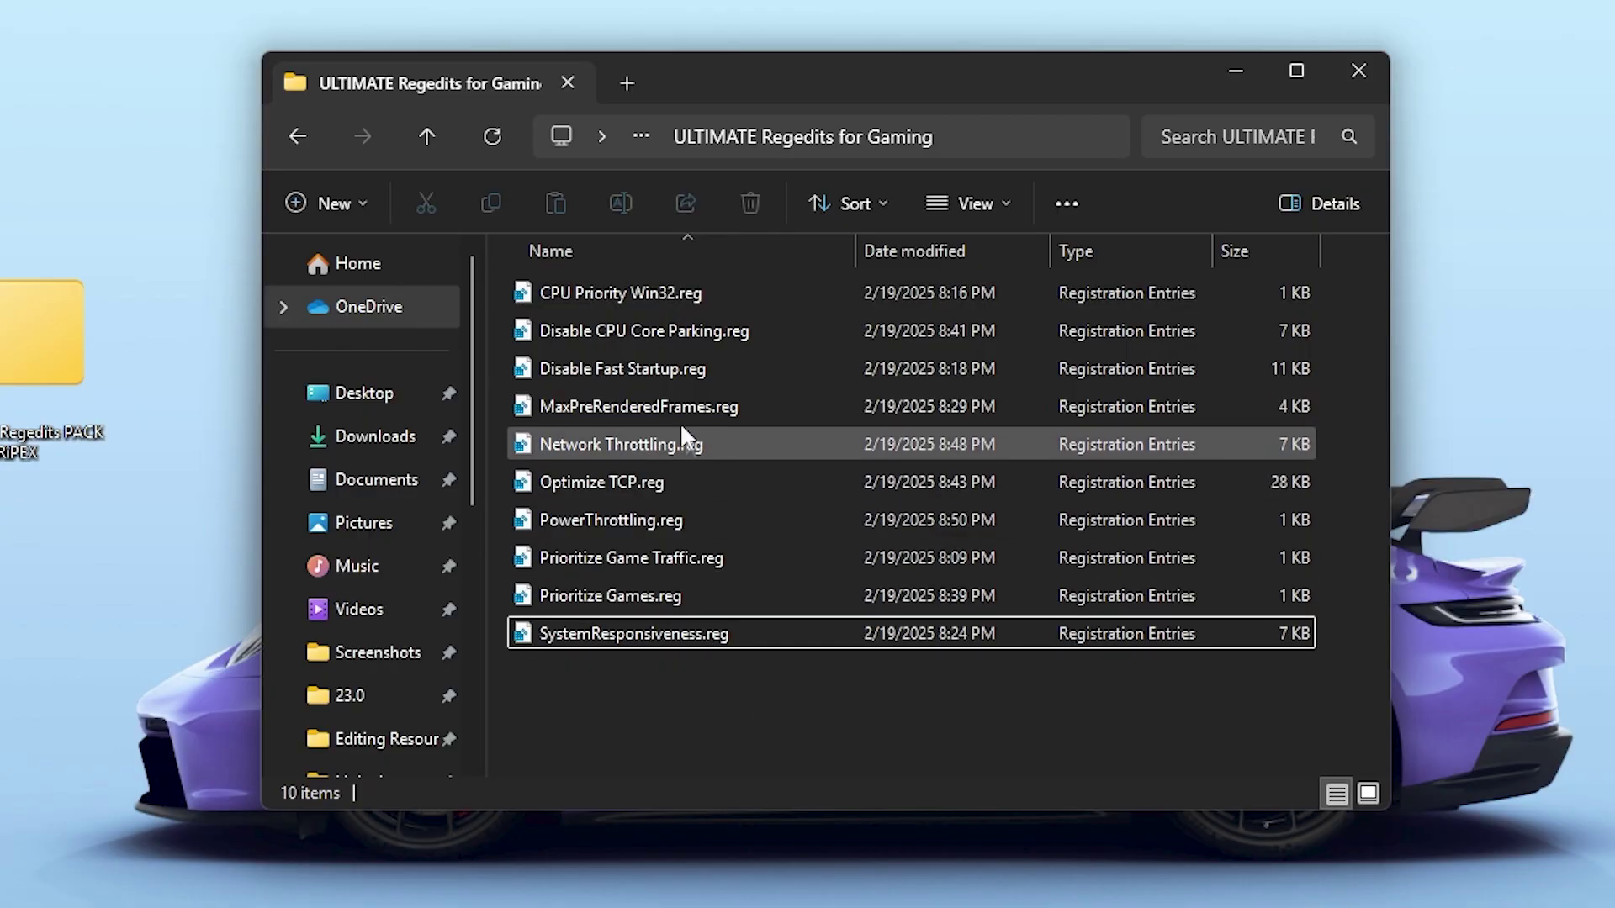
pyautogui.click(622, 292)
pyautogui.doubleClick(622, 292)
pyautogui.click(736, 707)
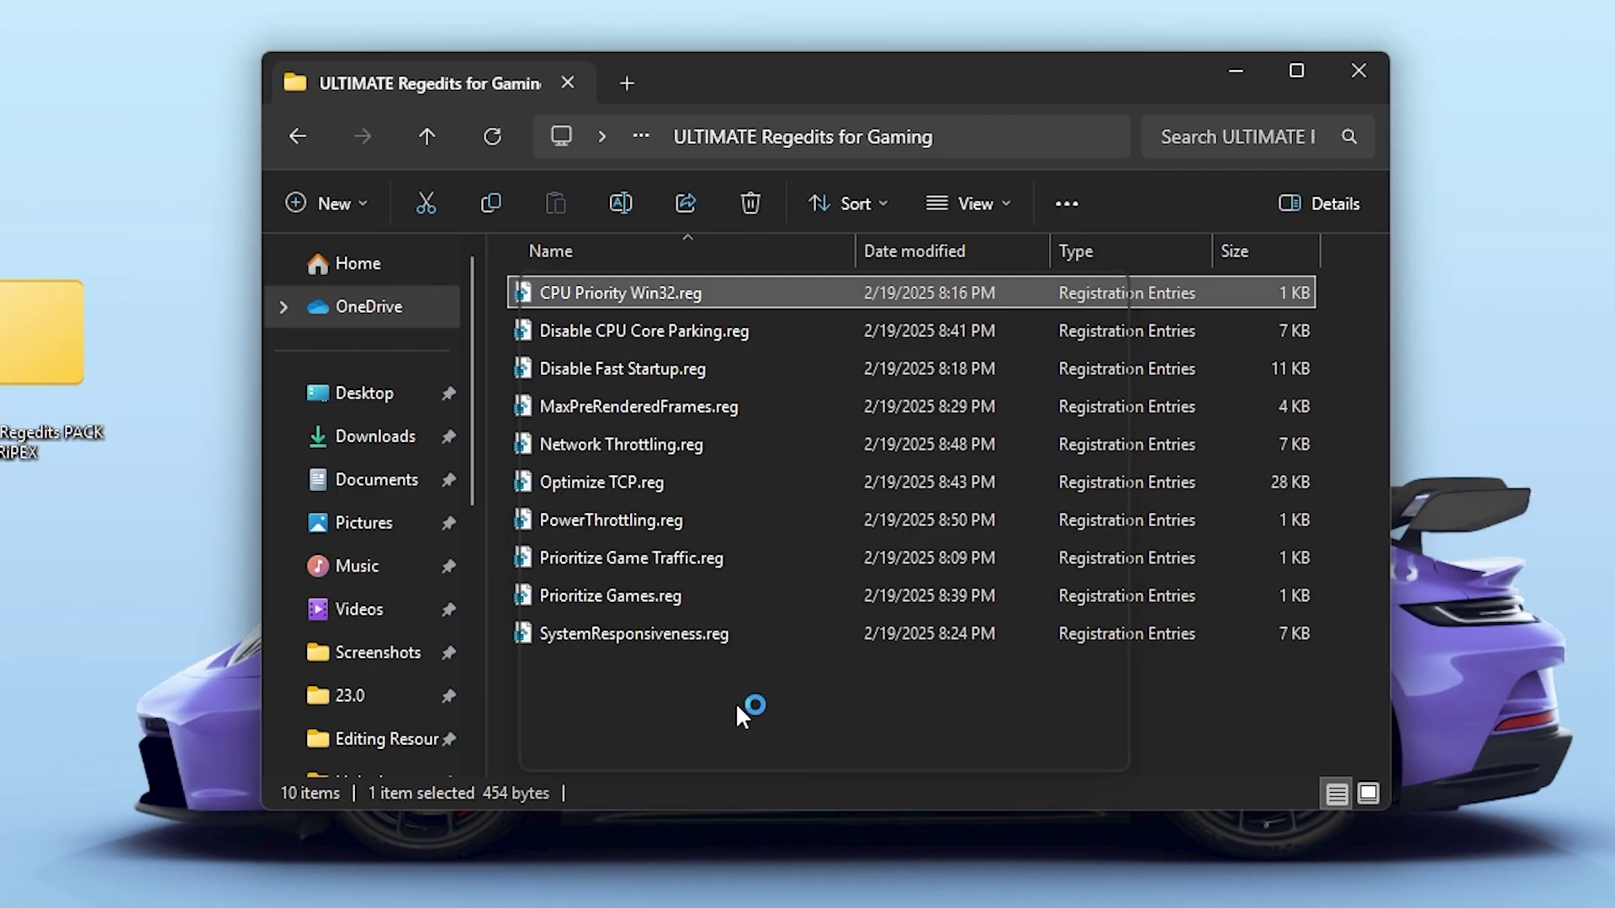
pyautogui.click(1012, 476)
pyautogui.click(1113, 450)
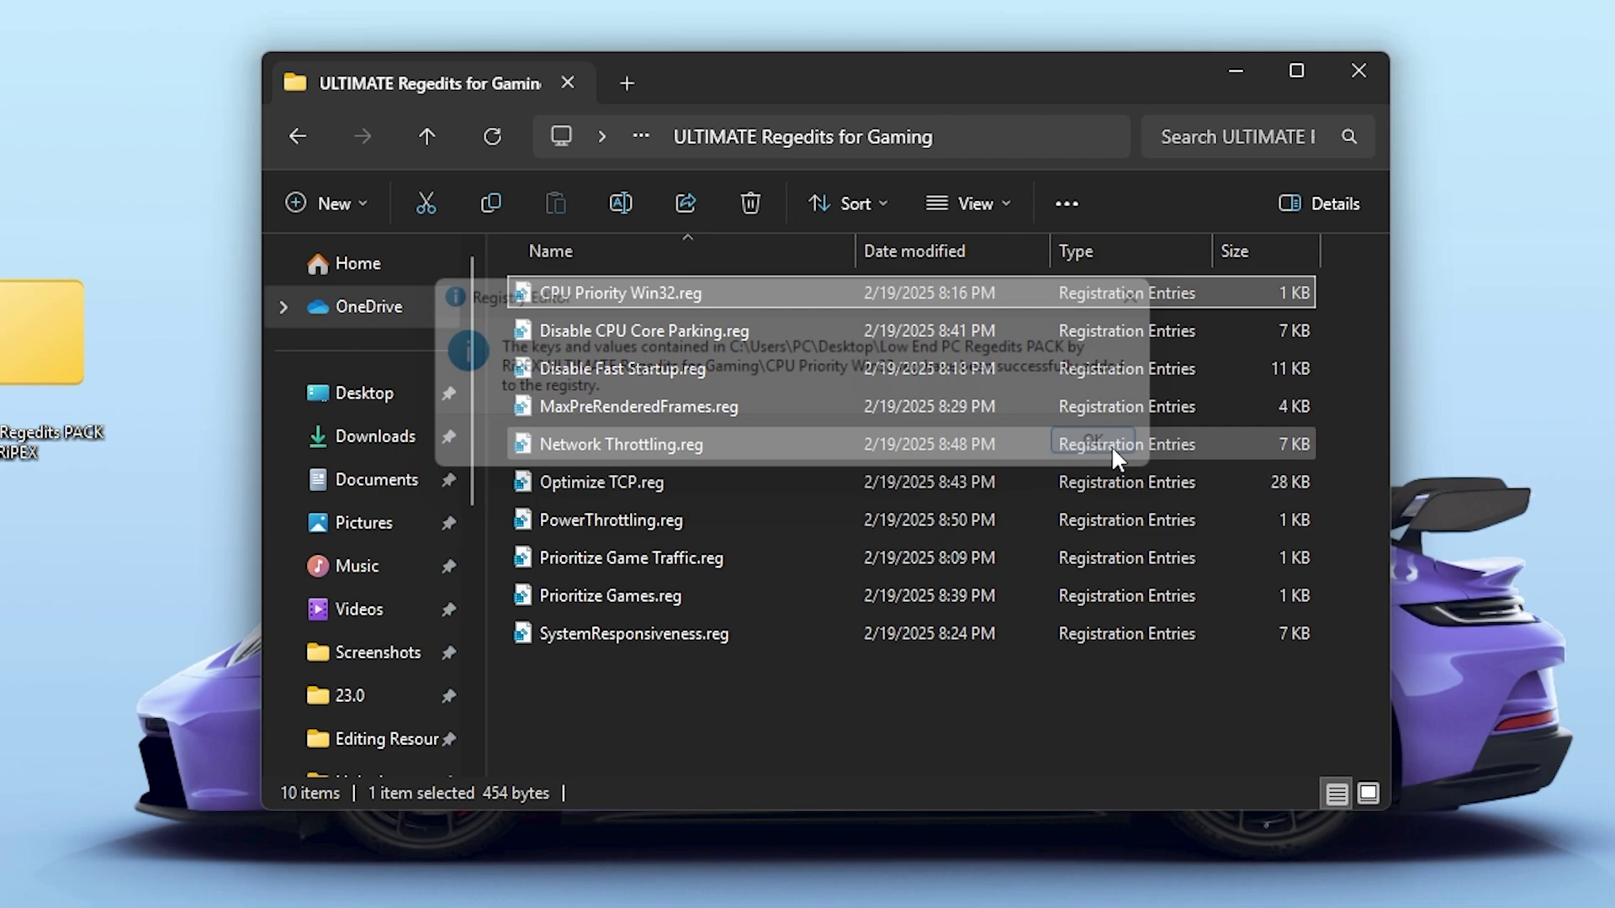
# - Merge Disable CPU Core Parking.reg into the registry and confirm the success message
pyautogui.doubleClick(688, 330)
pyautogui.click(736, 715)
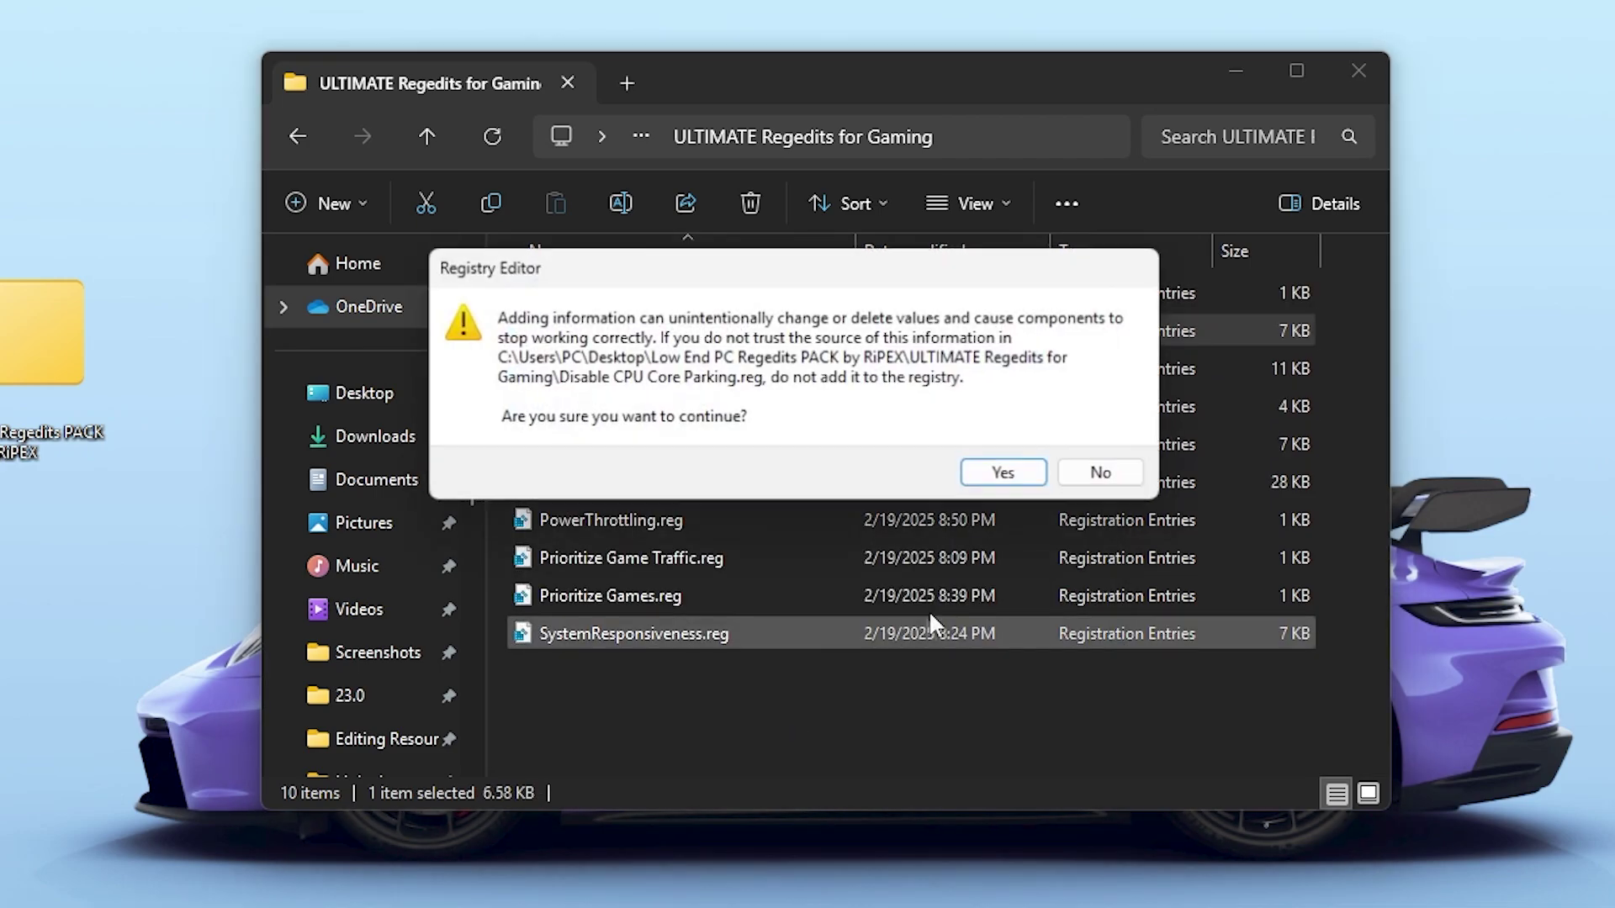
pyautogui.click(1012, 475)
pyautogui.click(1113, 449)
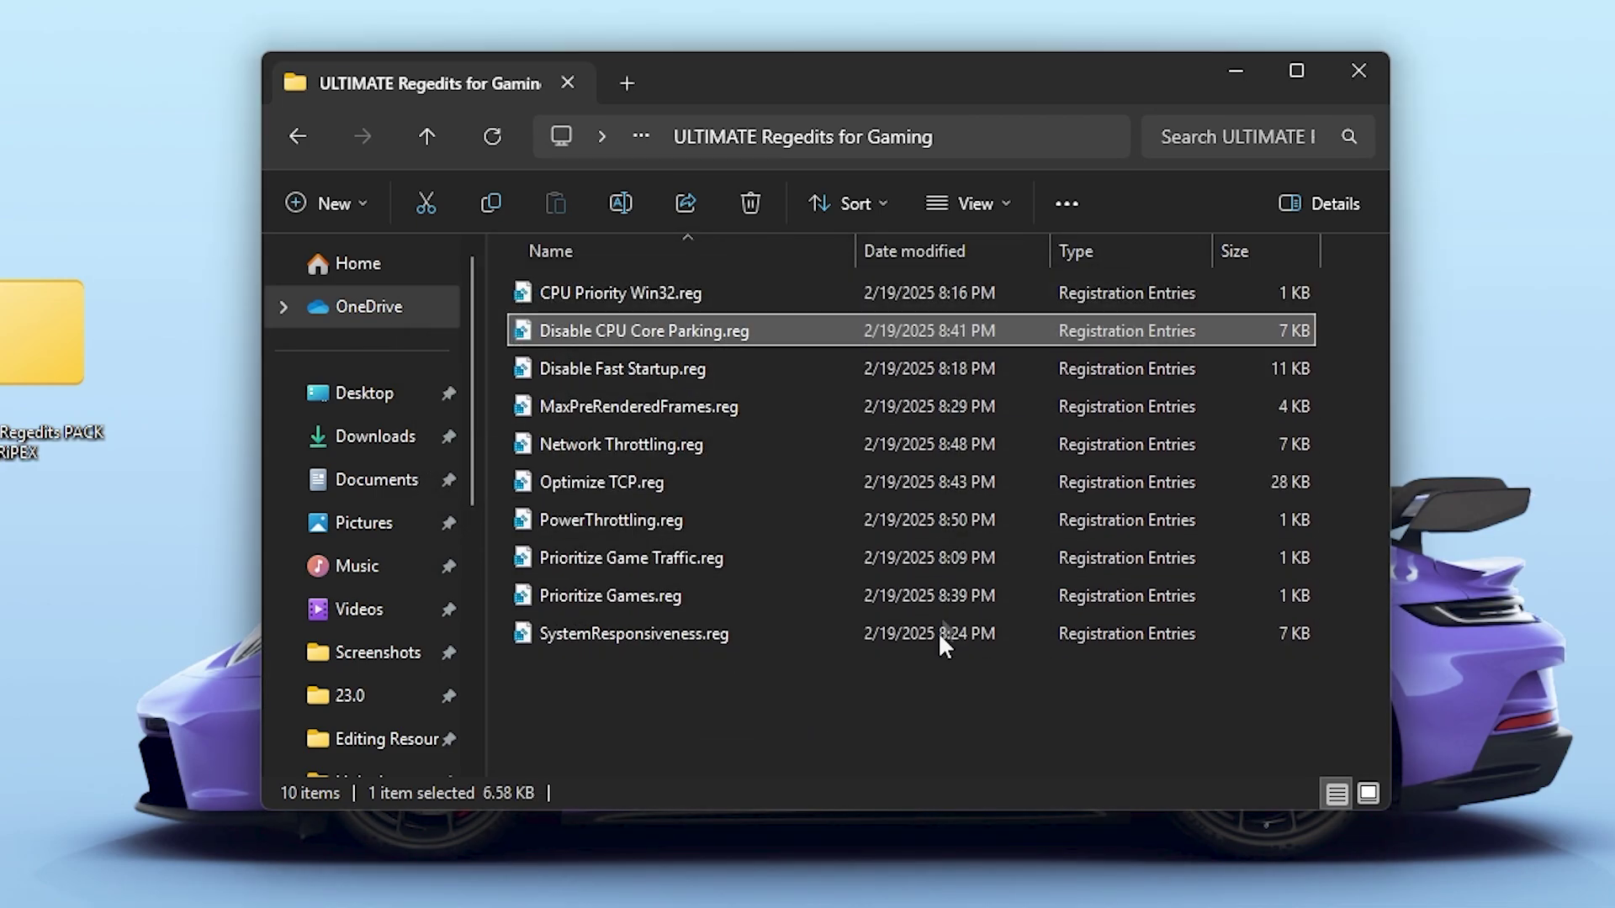
pyautogui.moveTo(808, 702)
pyautogui.mouseDown()
pyautogui.moveTo(548, 511)
pyautogui.moveTo(755, 496)
pyautogui.mouseUp()
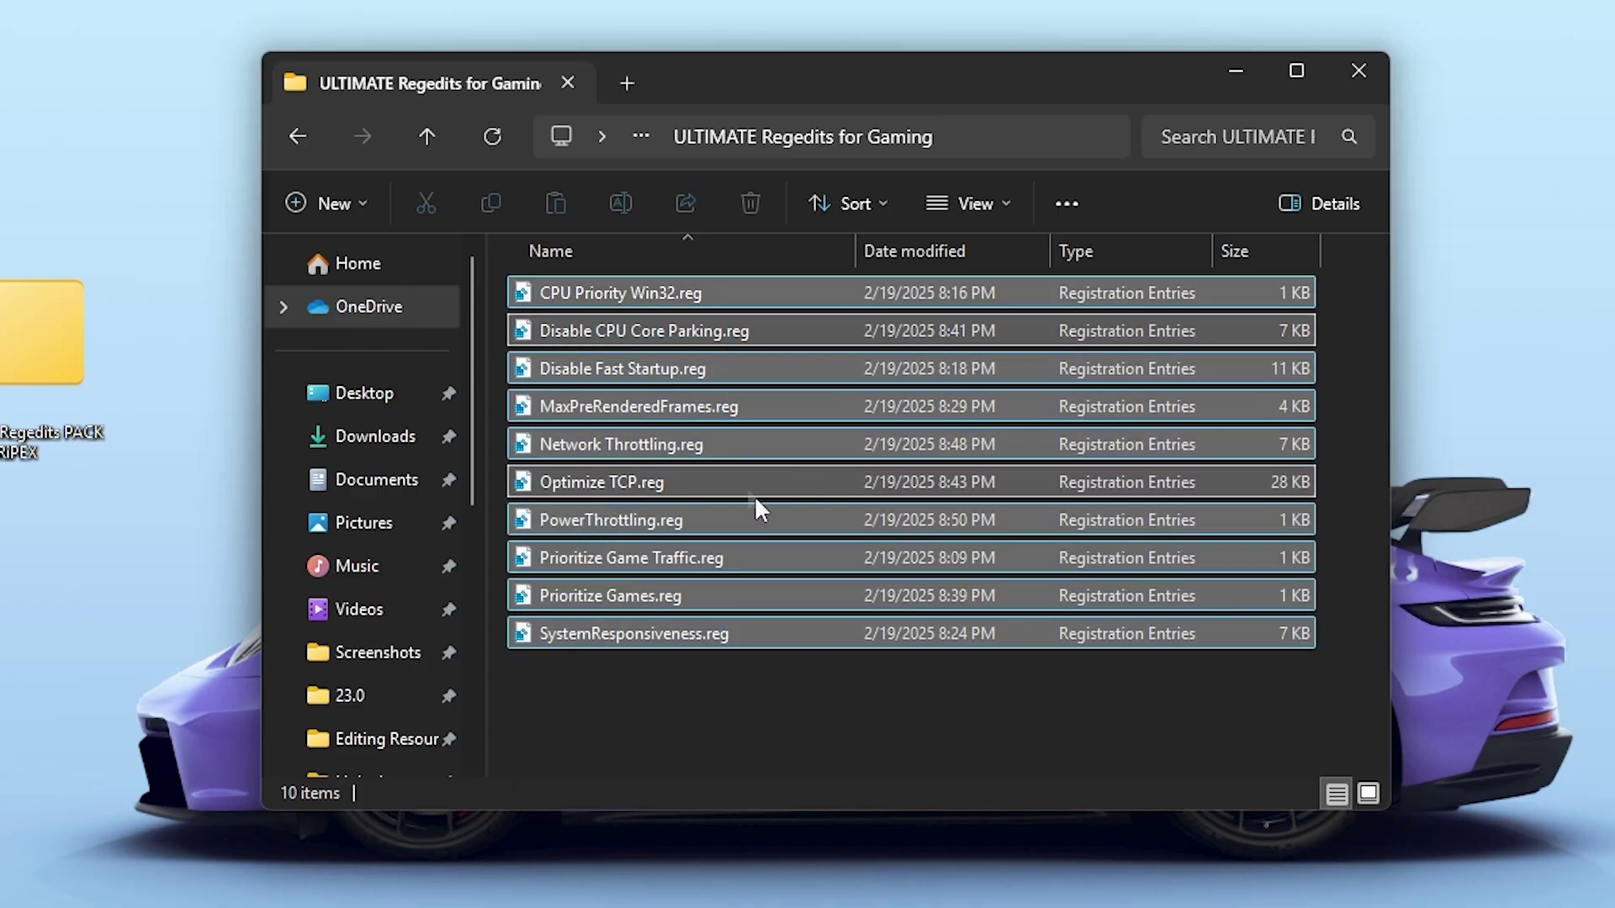
pyautogui.click(776, 705)
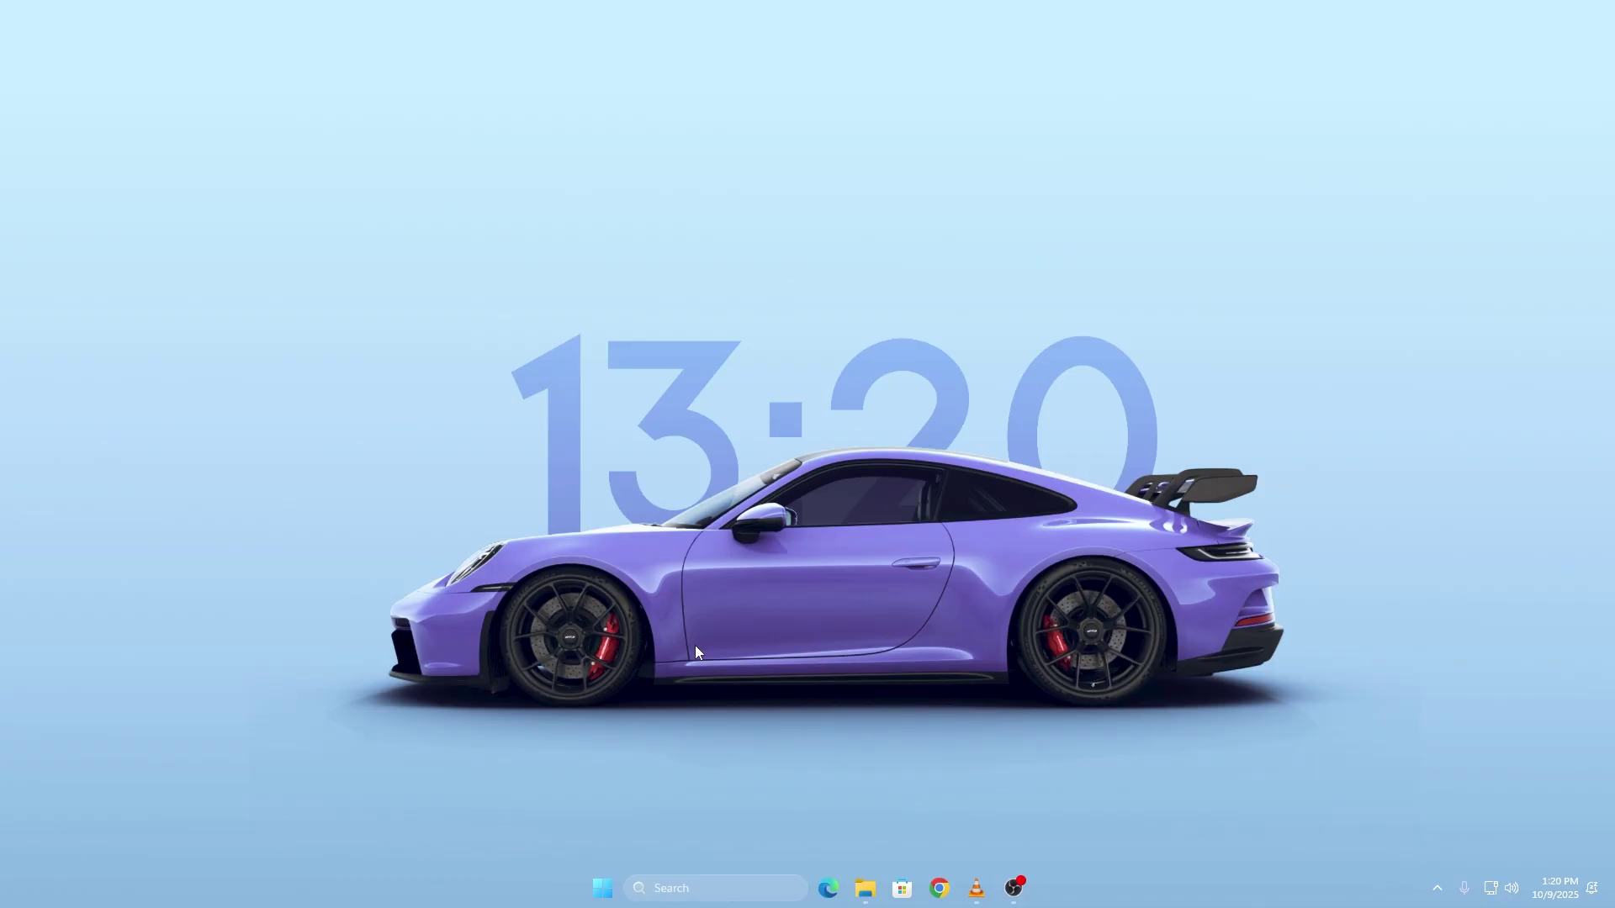
# - Open Group Policy Editor at Administrative Templates > System > Power Management > Power Throttling Settings
pyautogui.press('super')
pyautogui.write('gr')
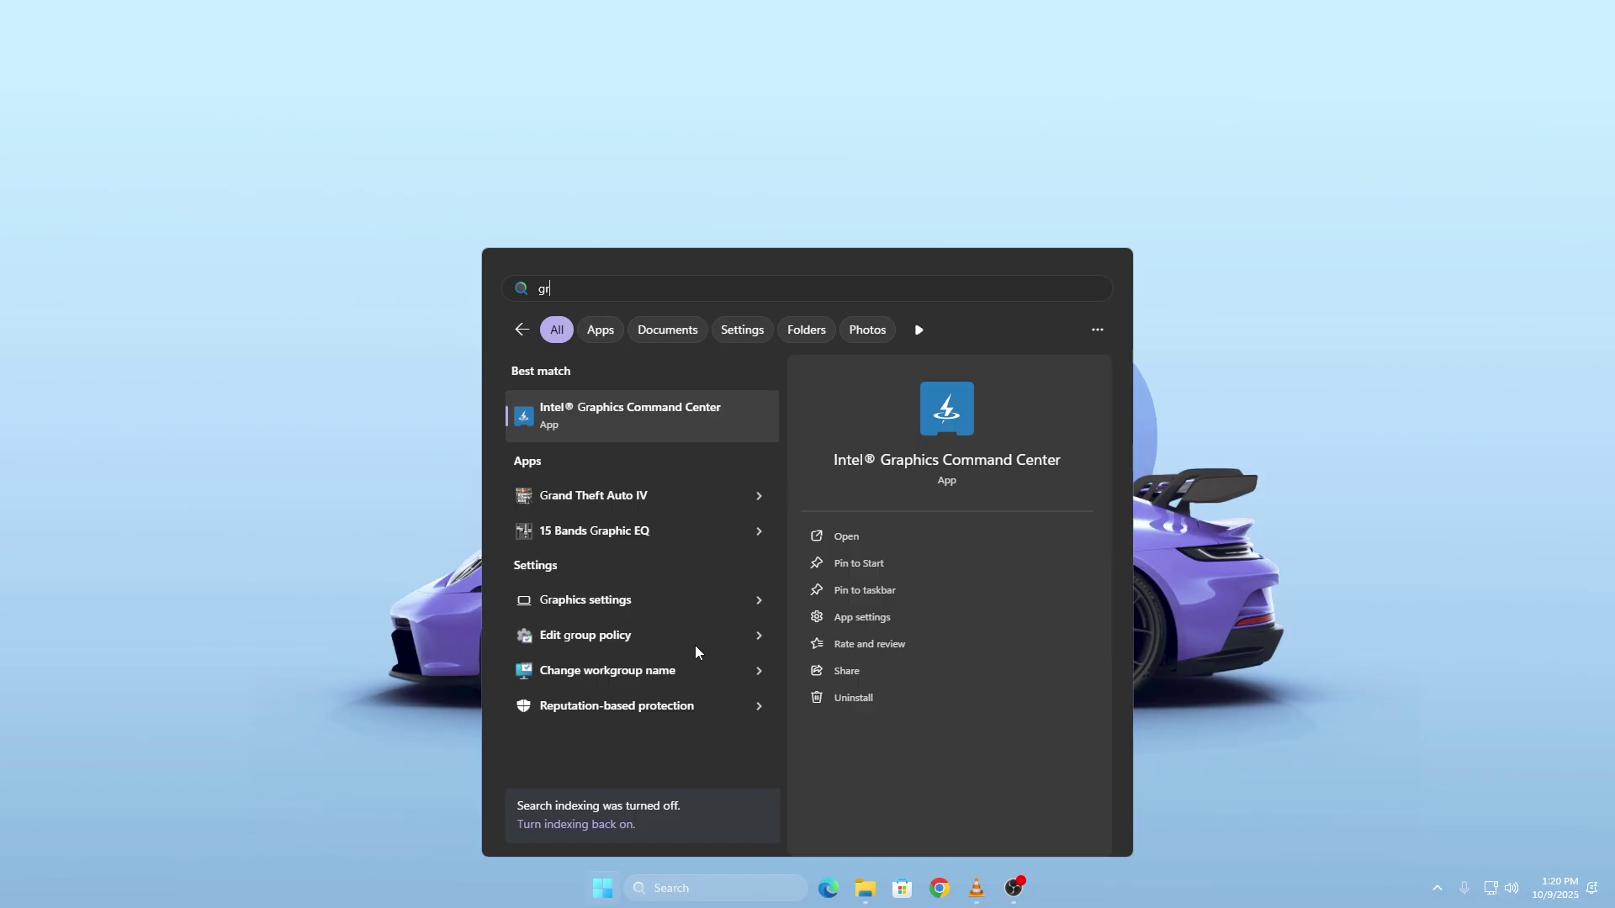
pyautogui.write('oup')
pyautogui.press('Return')
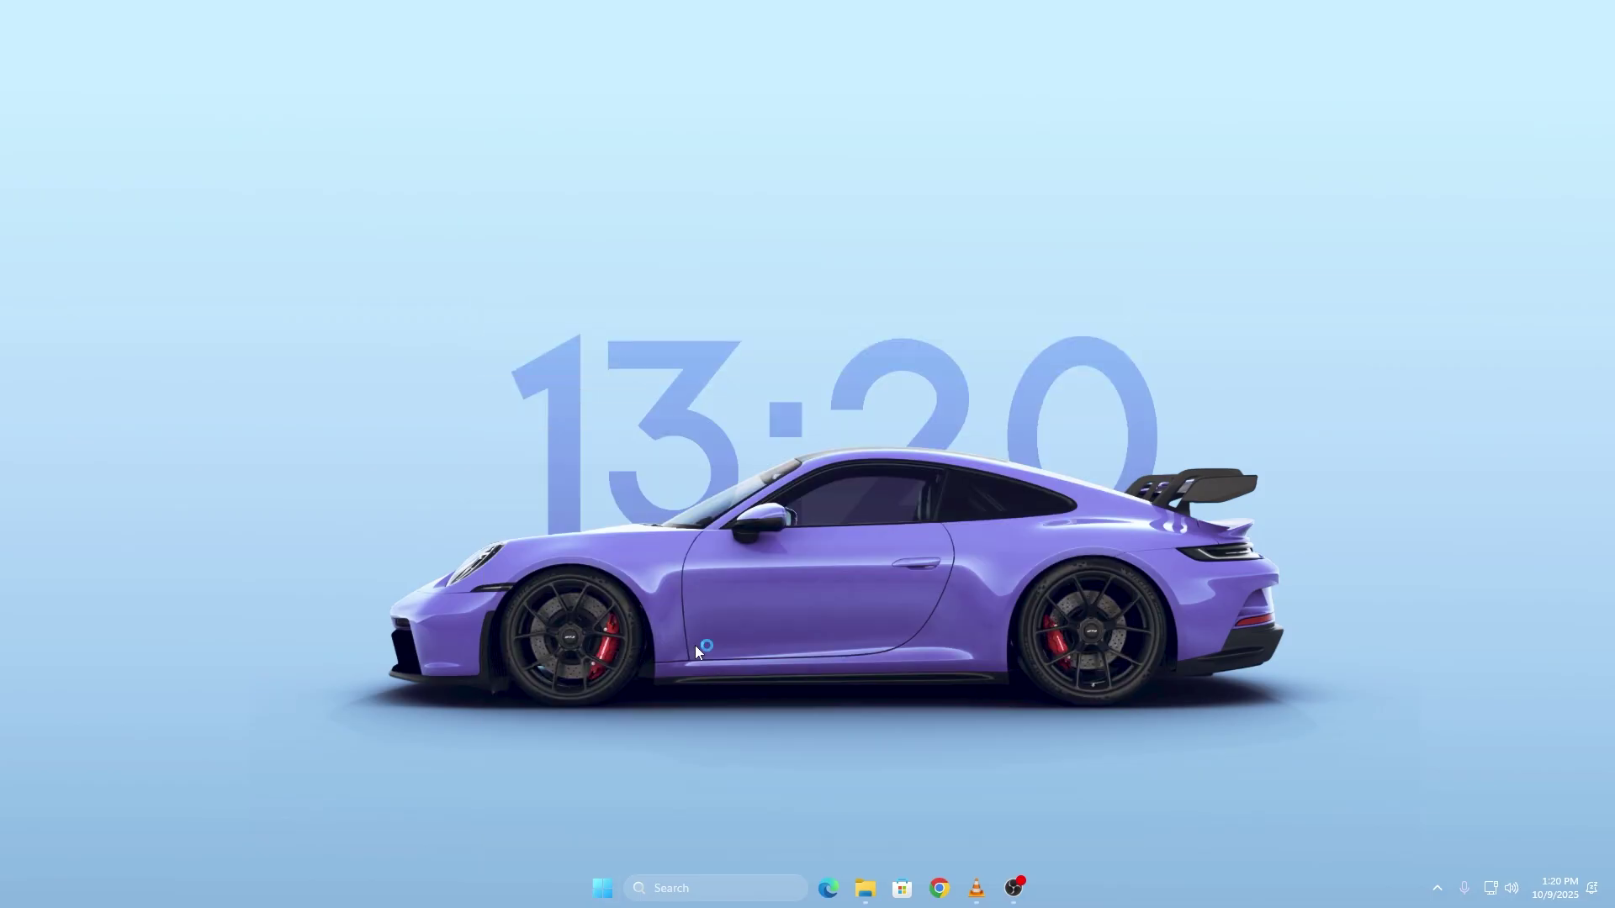
pyautogui.moveTo(572, 142); pyautogui.dragTo(1023, 194)
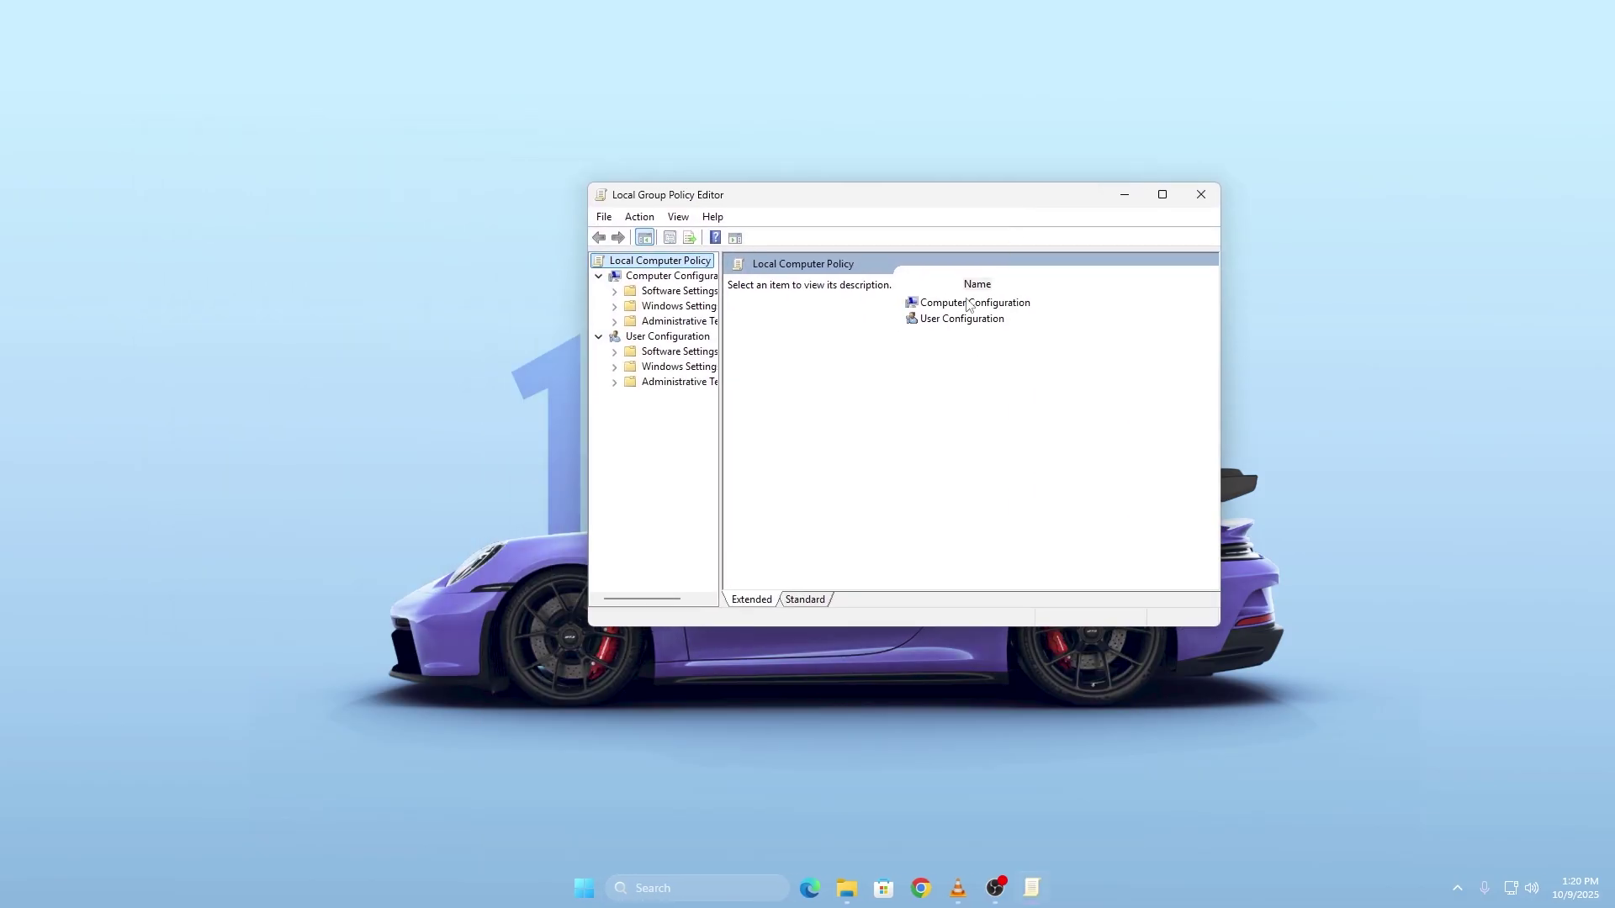
pyautogui.doubleClick(967, 304)
pyautogui.doubleClick(961, 334)
pyautogui.doubleClick(952, 399)
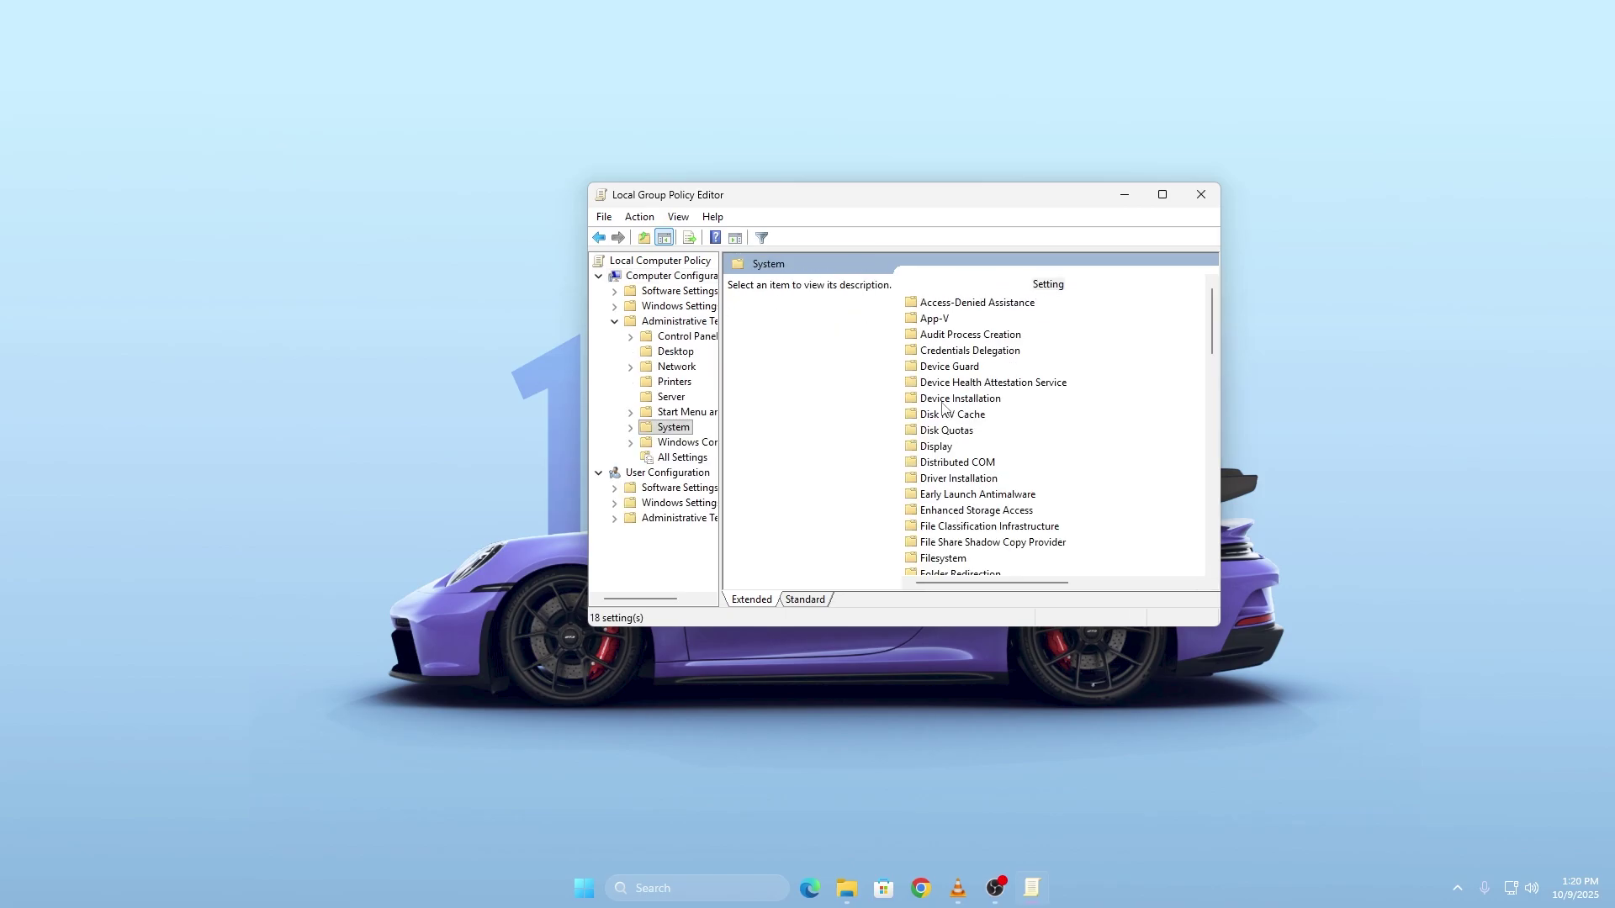
pyautogui.scroll(-3, 971, 455)
pyautogui.scroll(-3, 983, 485)
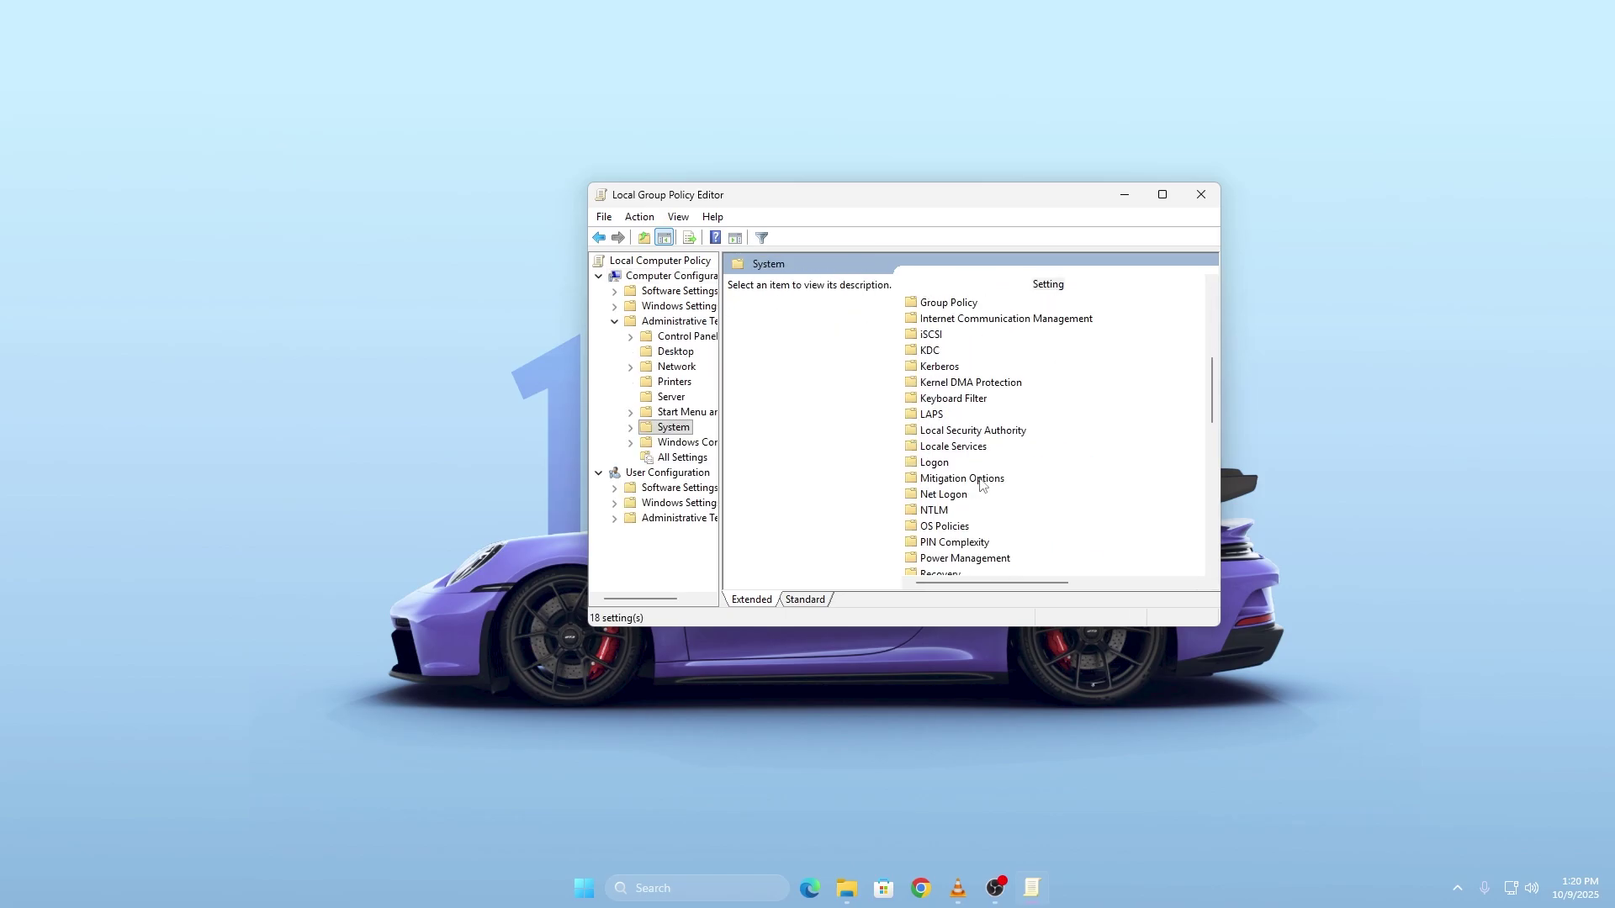
pyautogui.doubleClick(976, 558)
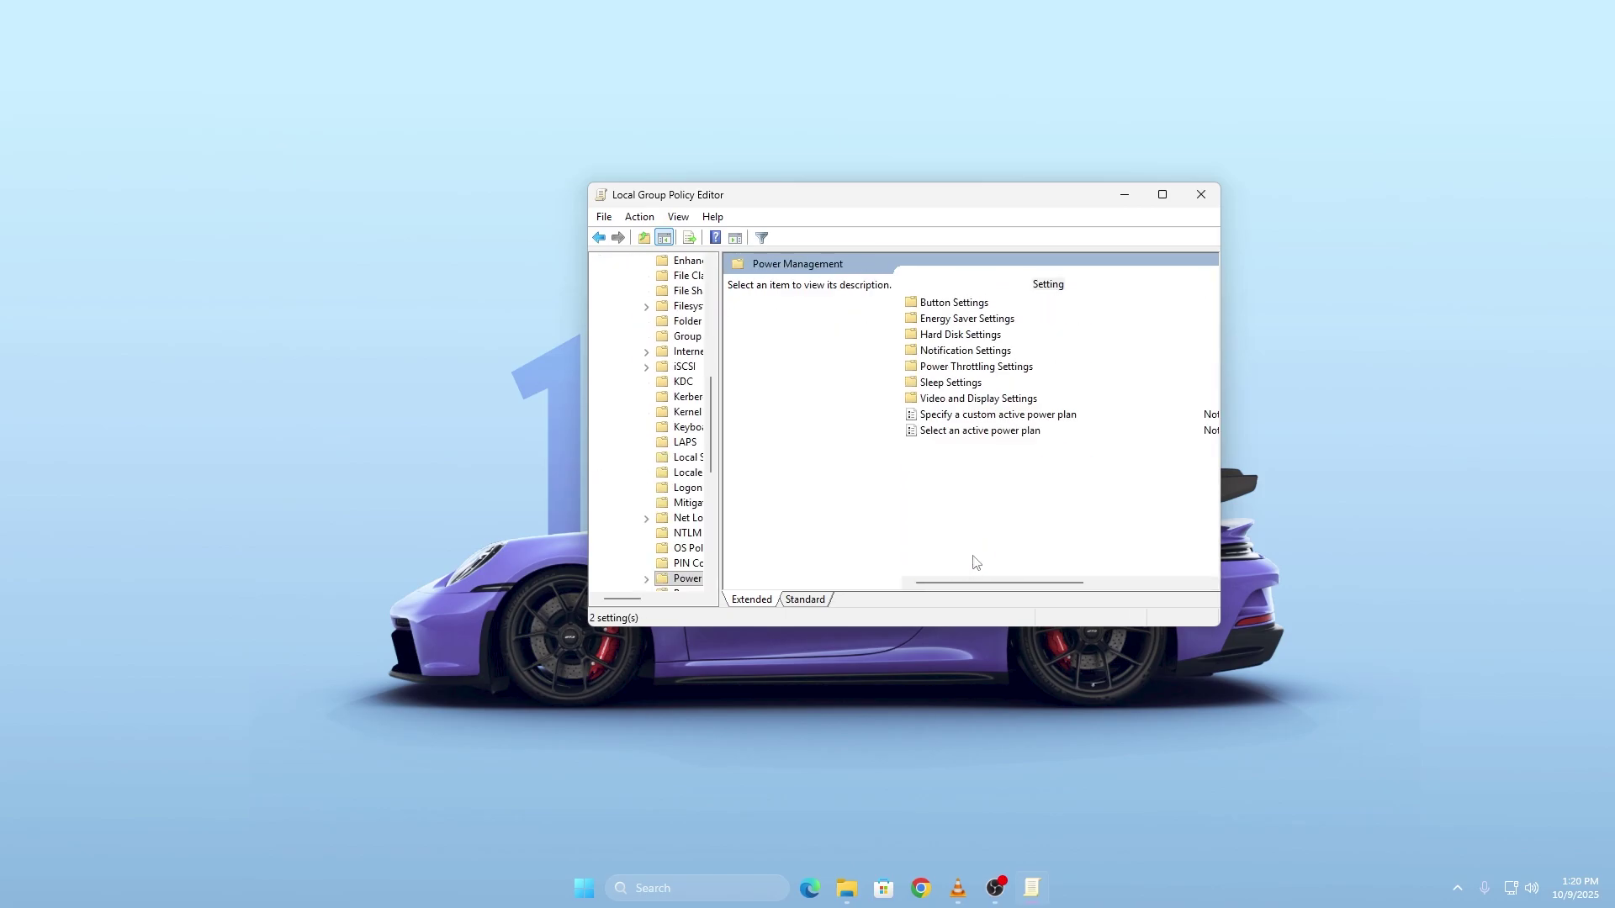
pyautogui.doubleClick(955, 368)
# - Enable Turn off Power Throttling, save it, and close the editor
pyautogui.doubleClick(964, 309)
pyautogui.moveTo(432, 67); pyautogui.dragTo(1067, 254)
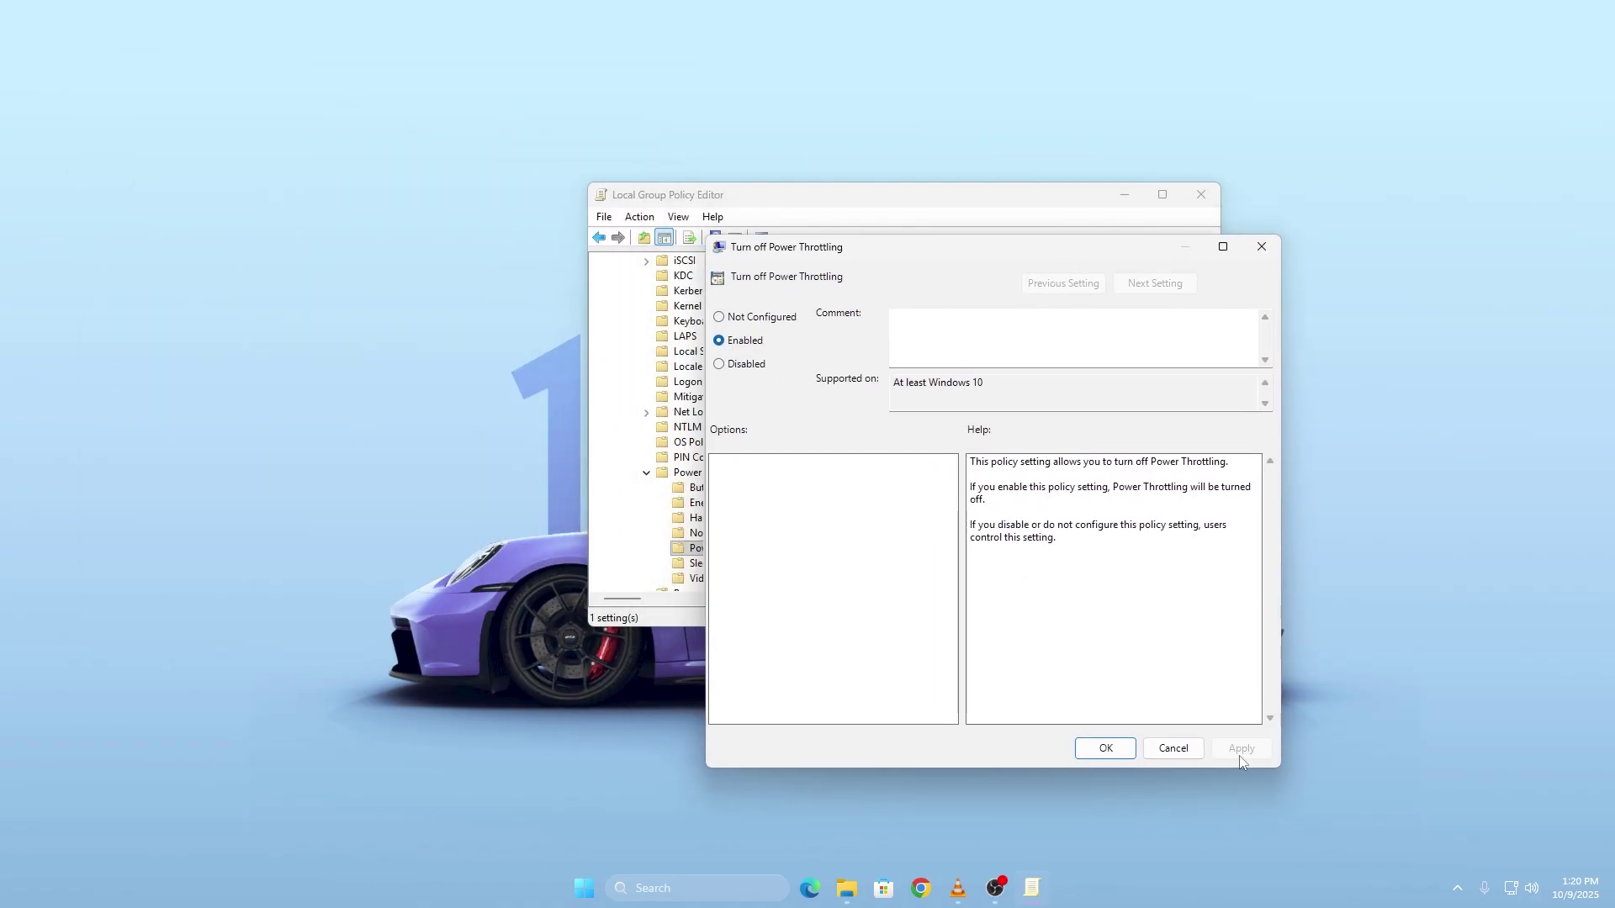
pyautogui.click(1116, 751)
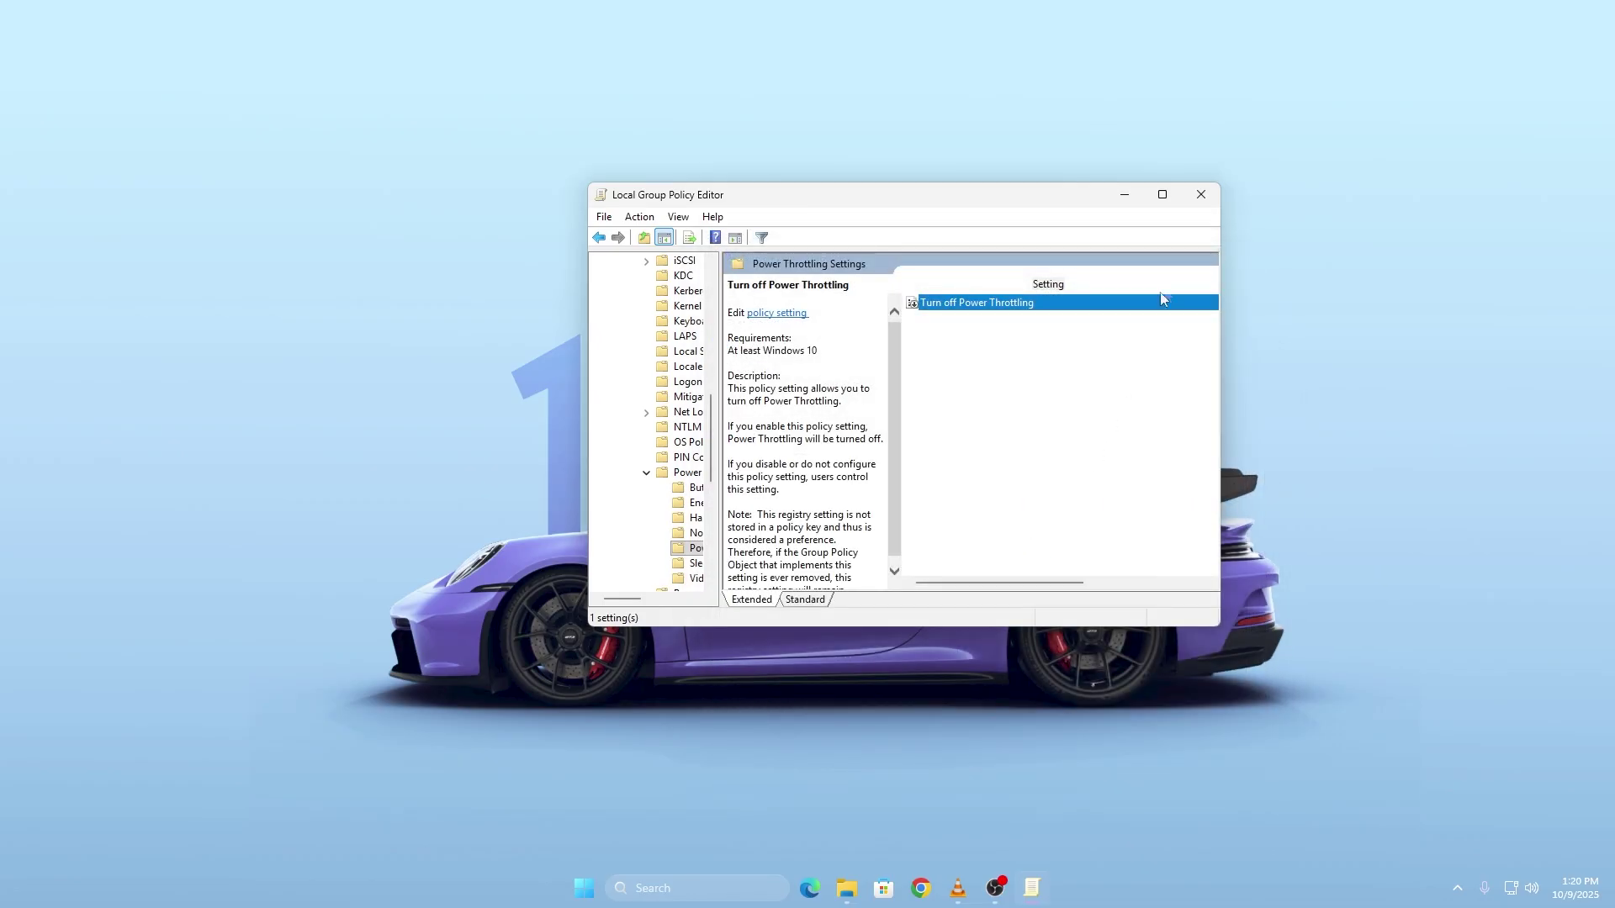
pyautogui.click(1200, 195)
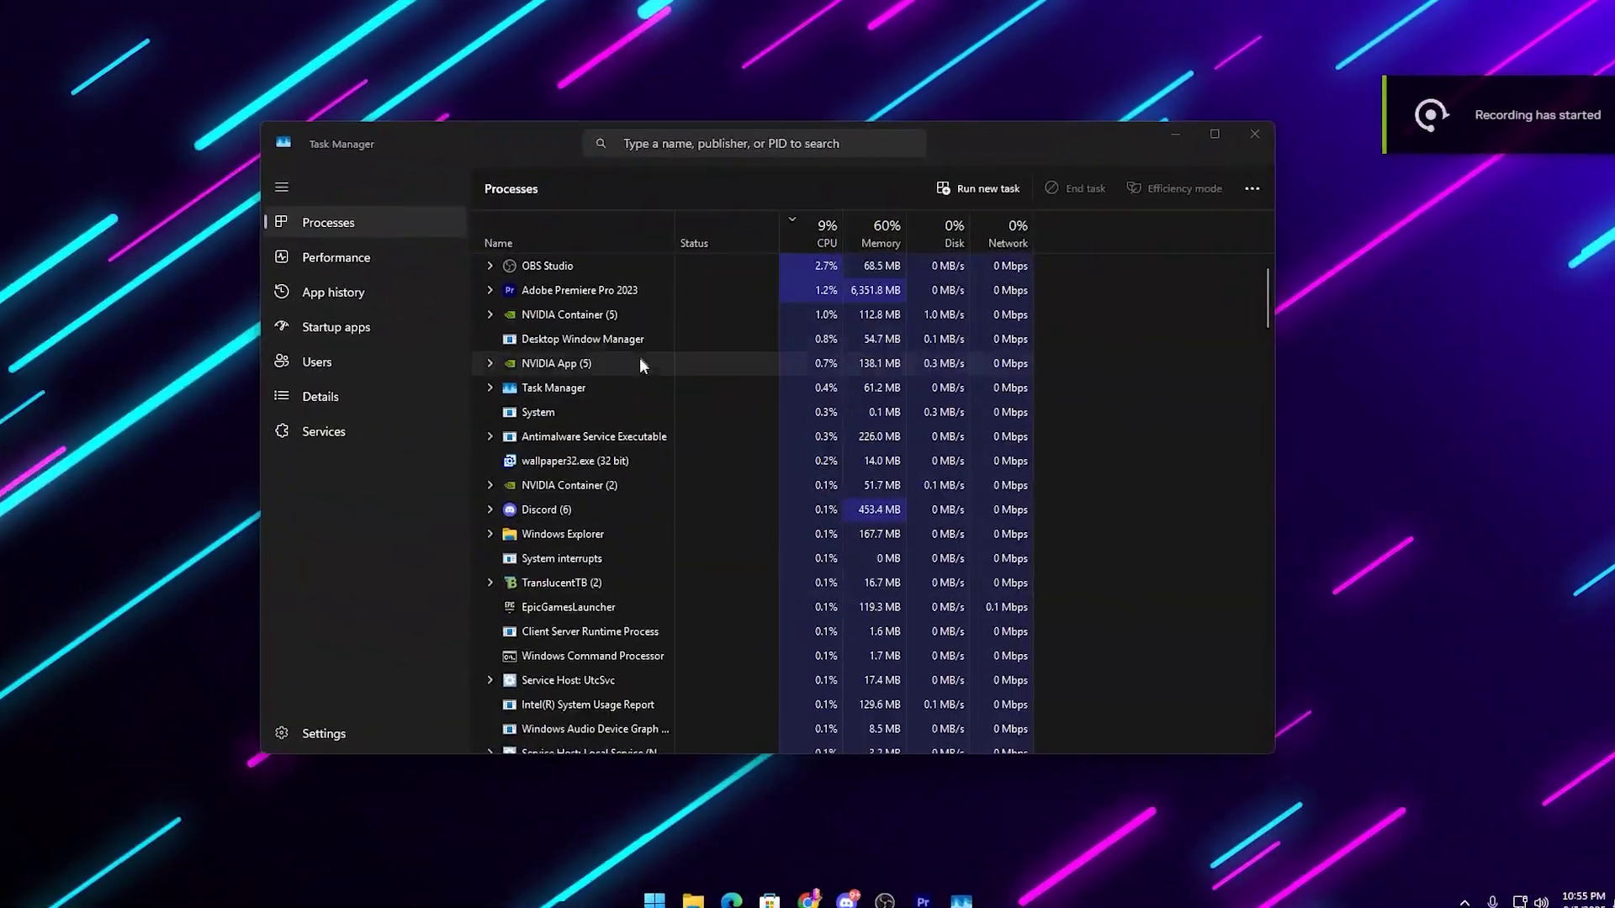
pyautogui.scroll(-1, 640, 364)
pyautogui.scroll(-2, 640, 303)
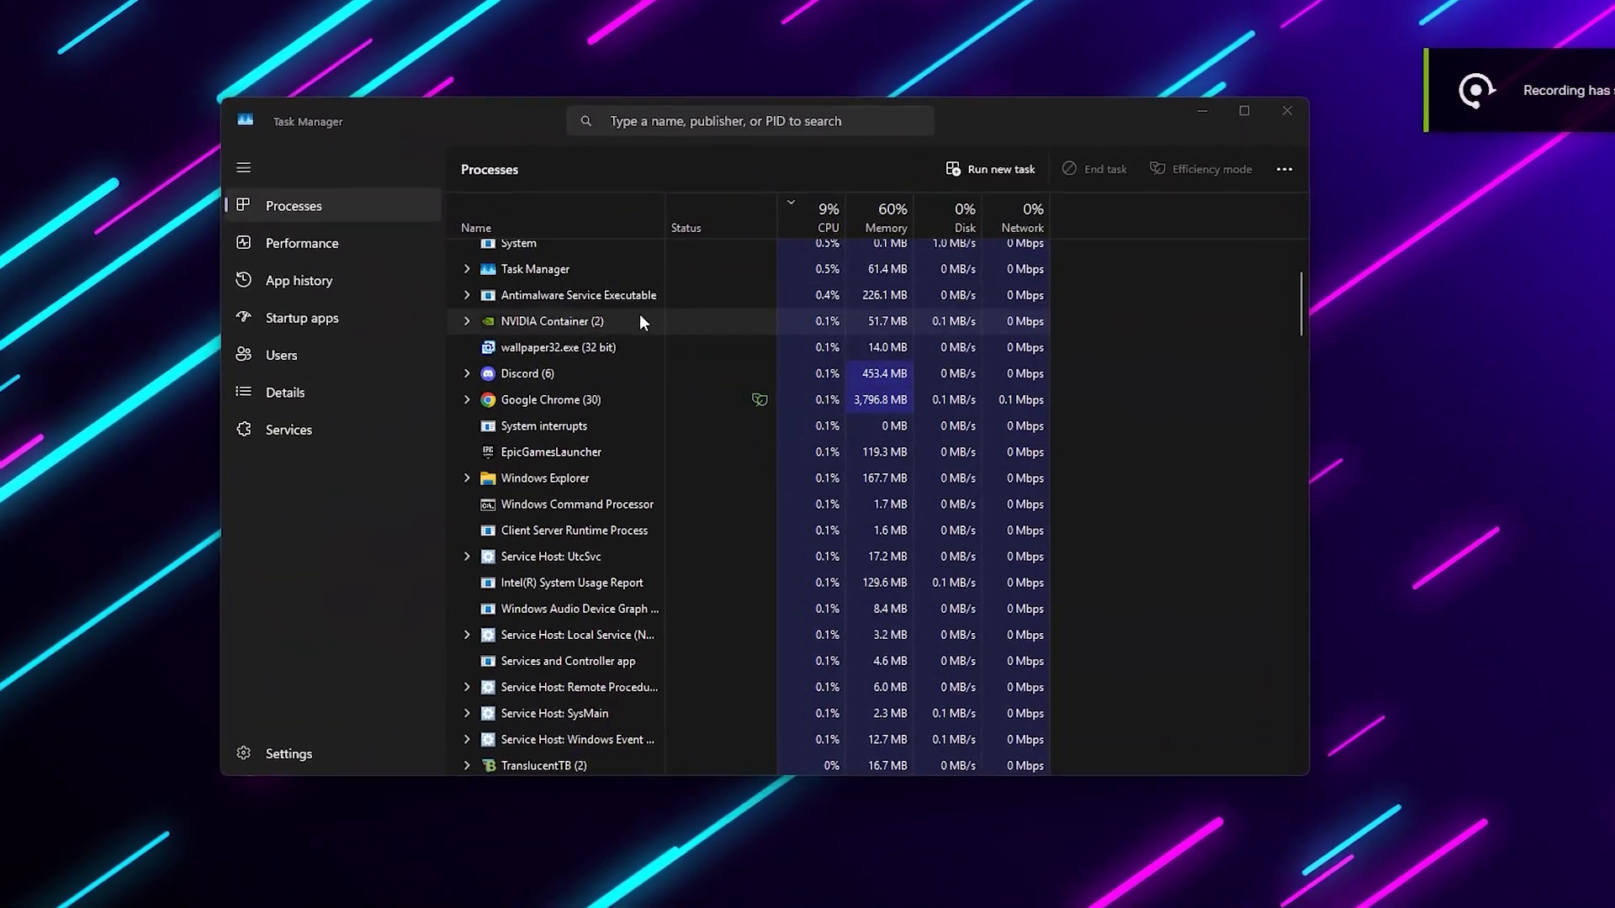
pyautogui.scroll(-3, 640, 316)
pyautogui.scroll(-1, 638, 314)
pyautogui.scroll(-1, 634, 314)
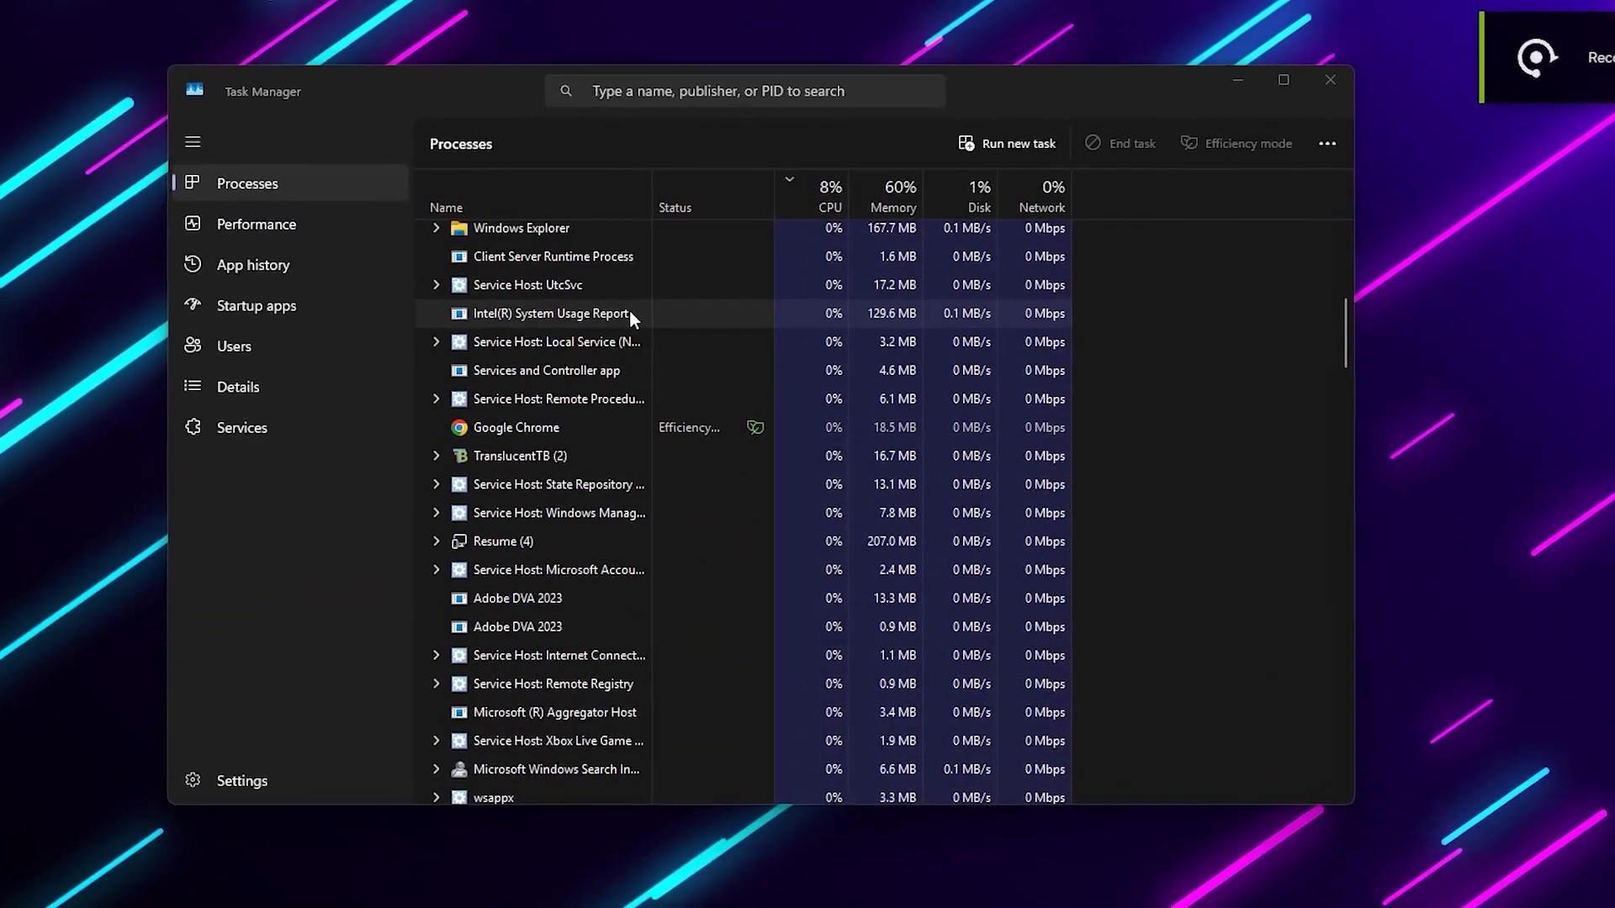
pyautogui.scroll(-2, 630, 309)
pyautogui.scroll(-2, 629, 309)
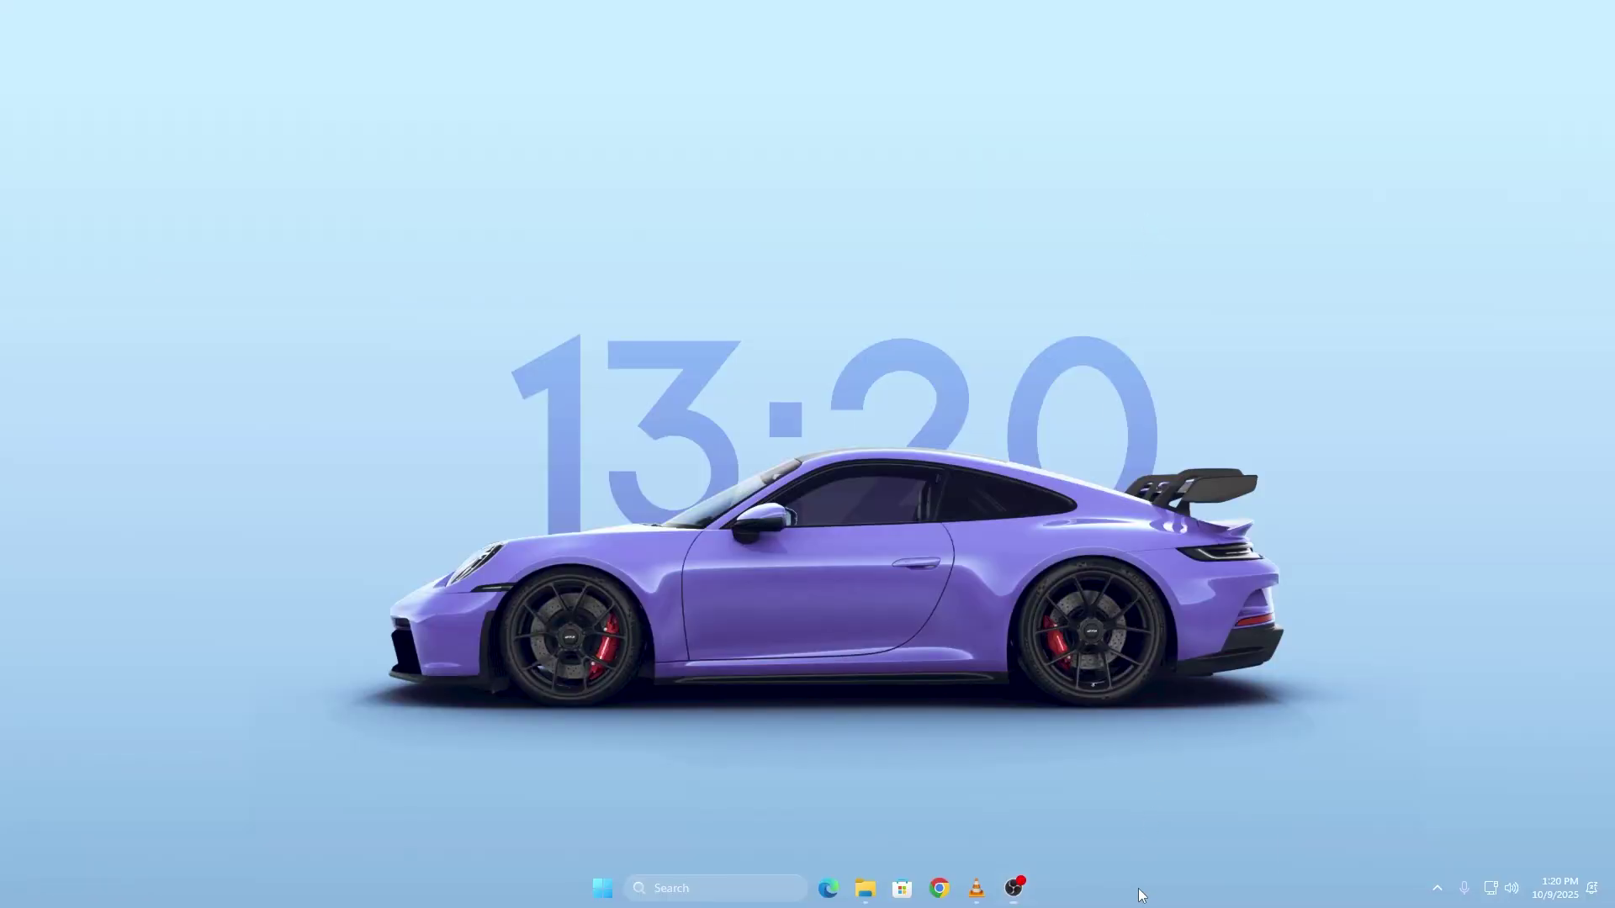
# - Review Task Manager's Startup apps (TranslucentTB, Voicemeeter), then bring up Services
pyautogui.rightClick(1140, 895)
pyautogui.click(1185, 824)
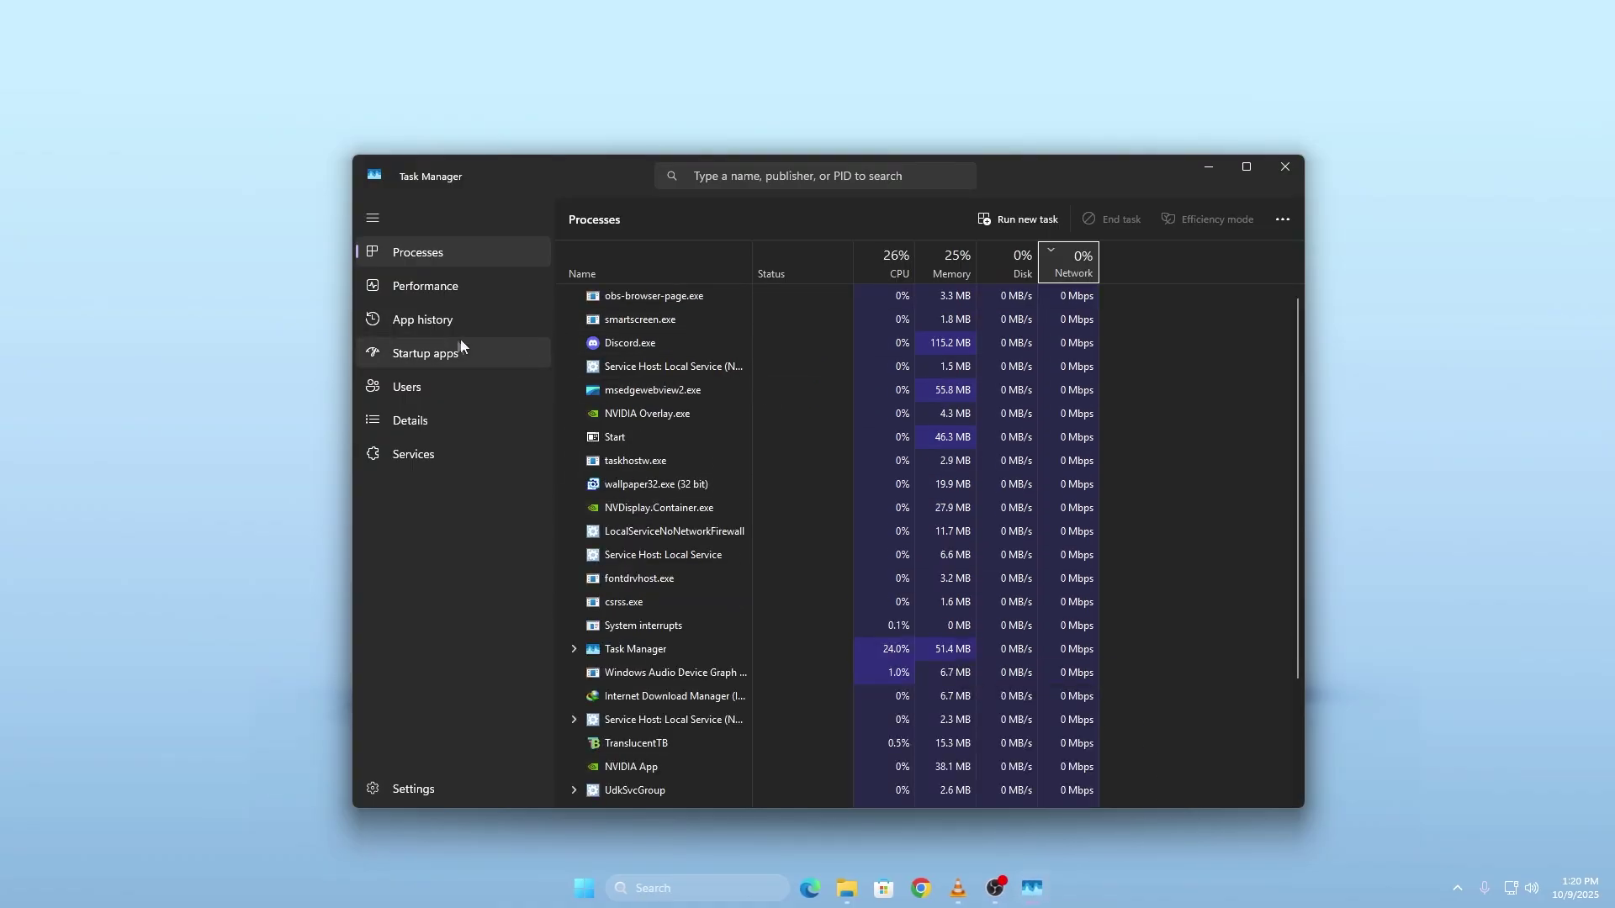
pyautogui.click(435, 355)
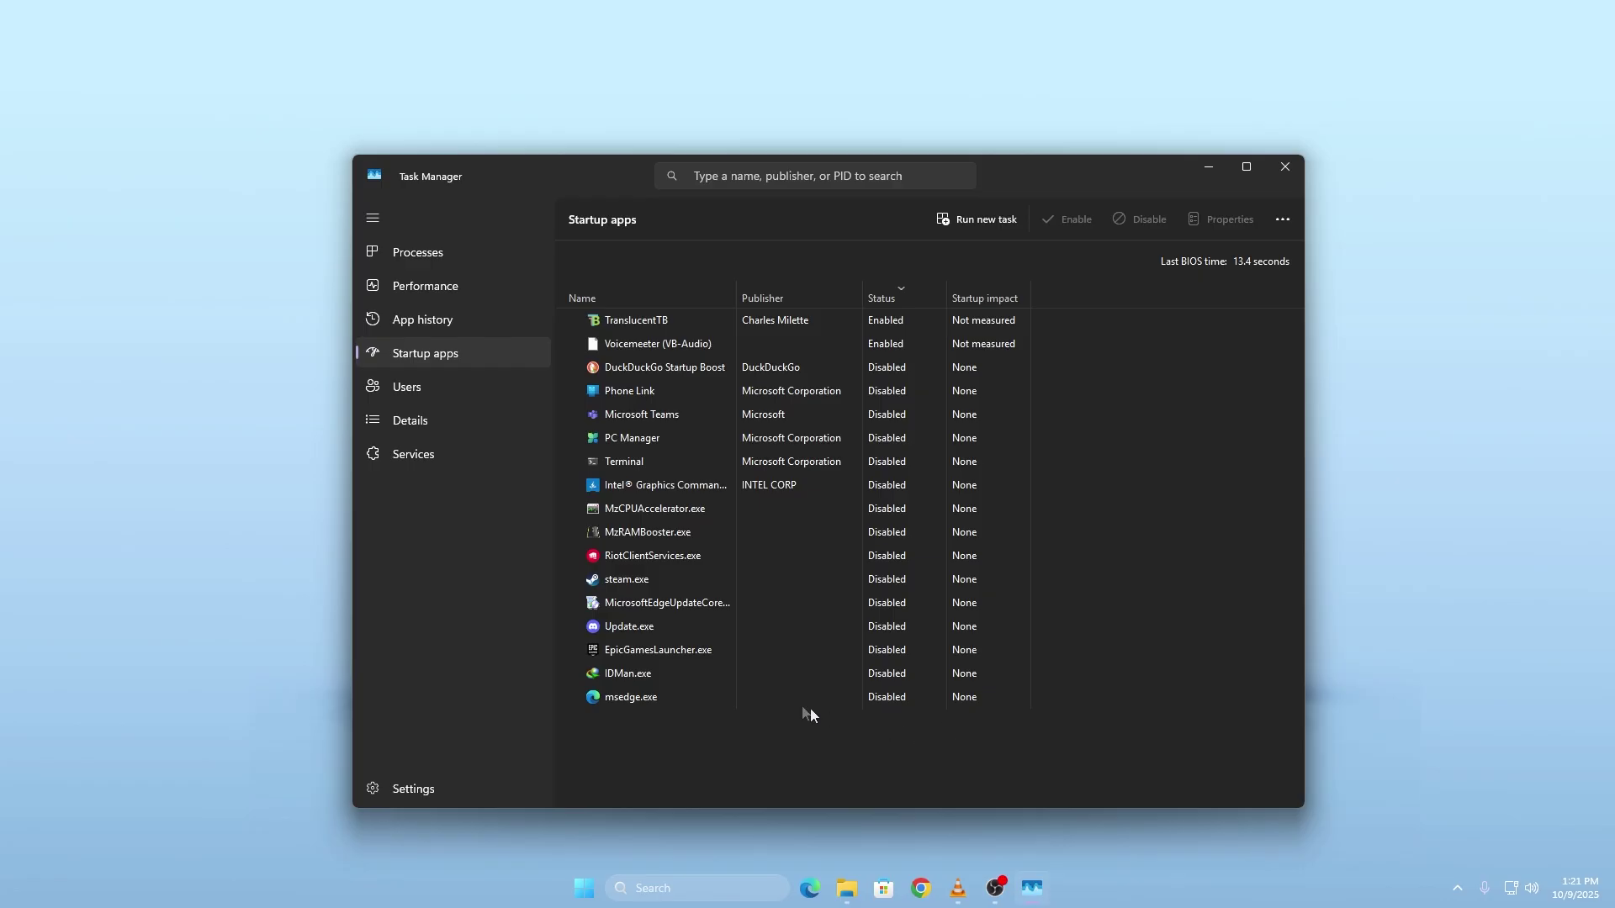
pyautogui.click(441, 450)
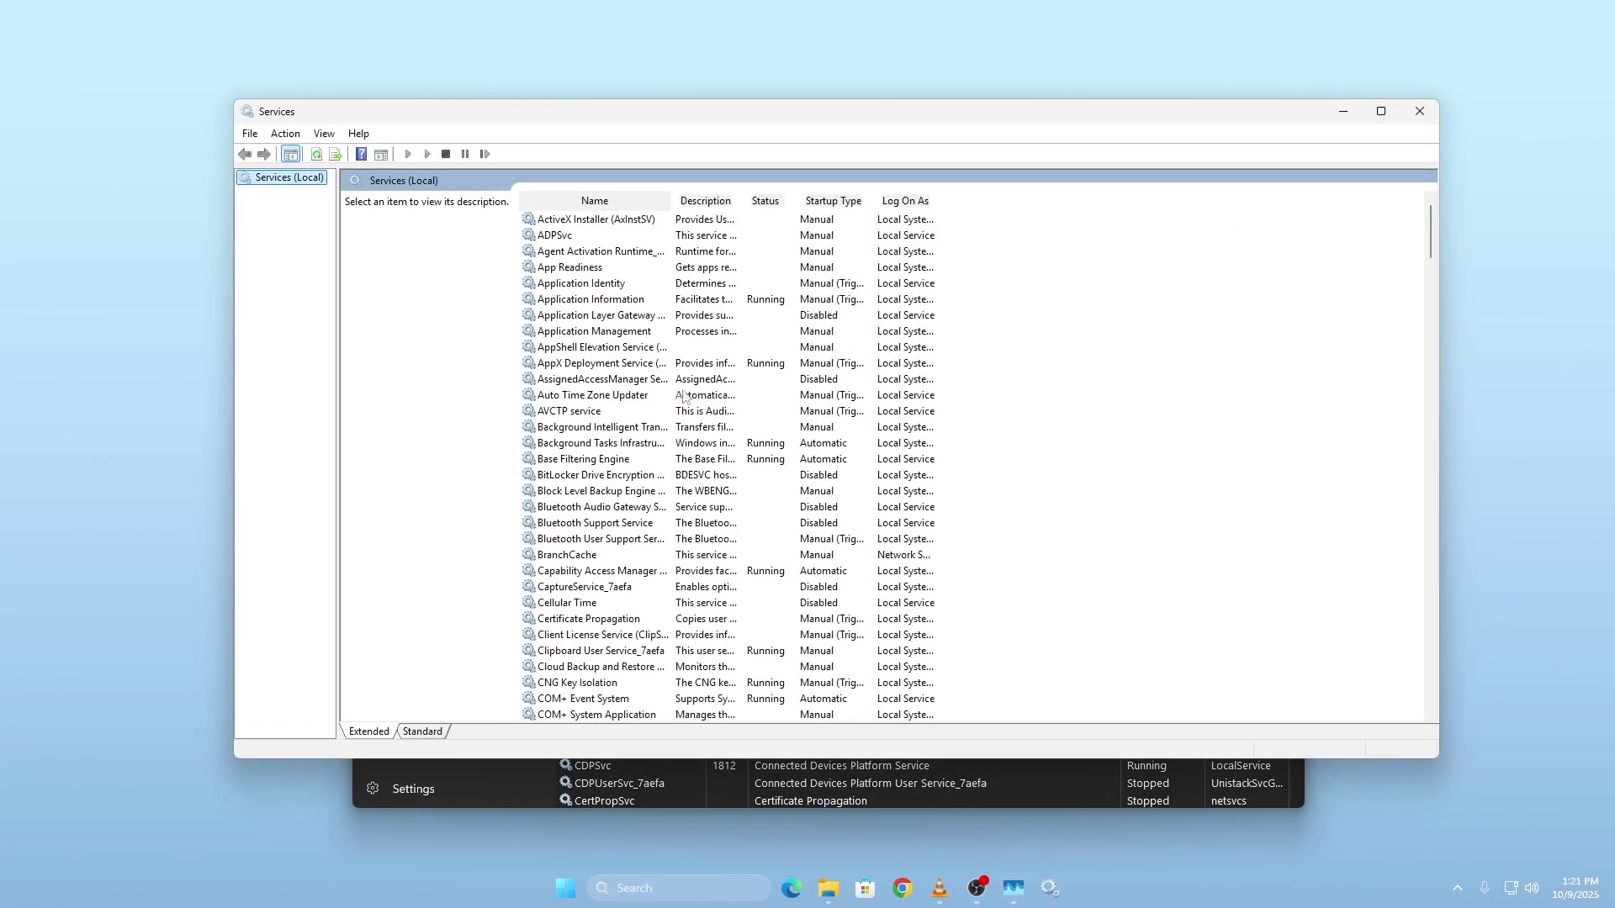
pyautogui.scroll(-2, 615, 412)
pyautogui.scroll(-2, 615, 411)
pyautogui.scroll(-2, 616, 411)
pyautogui.scroll(-4, 616, 411)
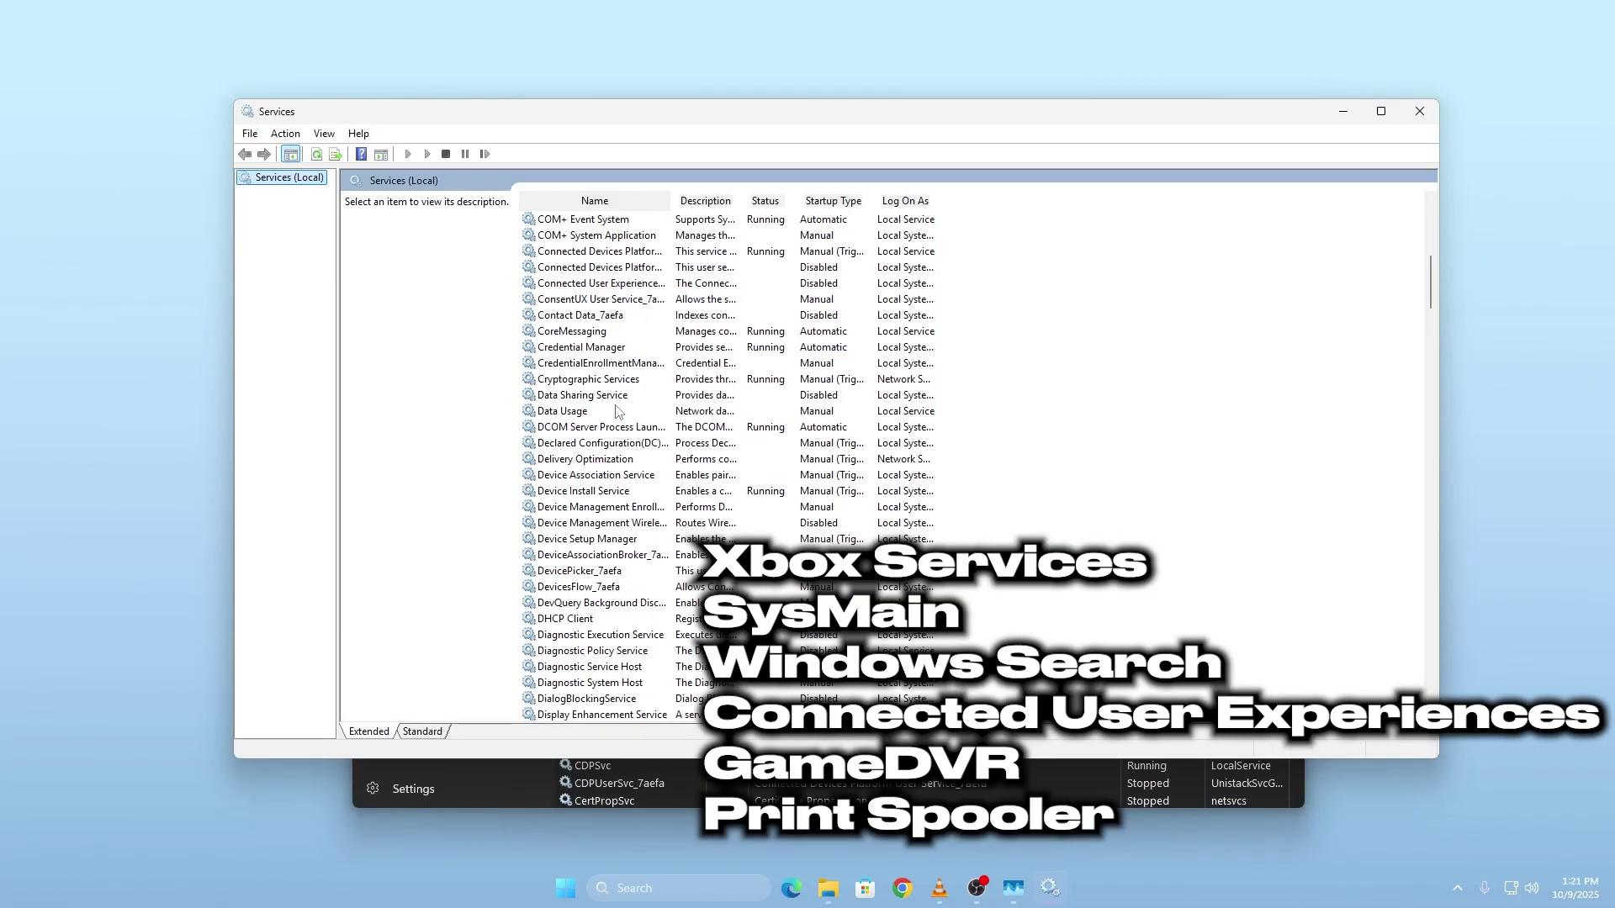
pyautogui.scroll(-4, 616, 411)
pyautogui.scroll(-3, 615, 411)
pyautogui.scroll(-4, 617, 411)
pyautogui.scroll(-4, 616, 412)
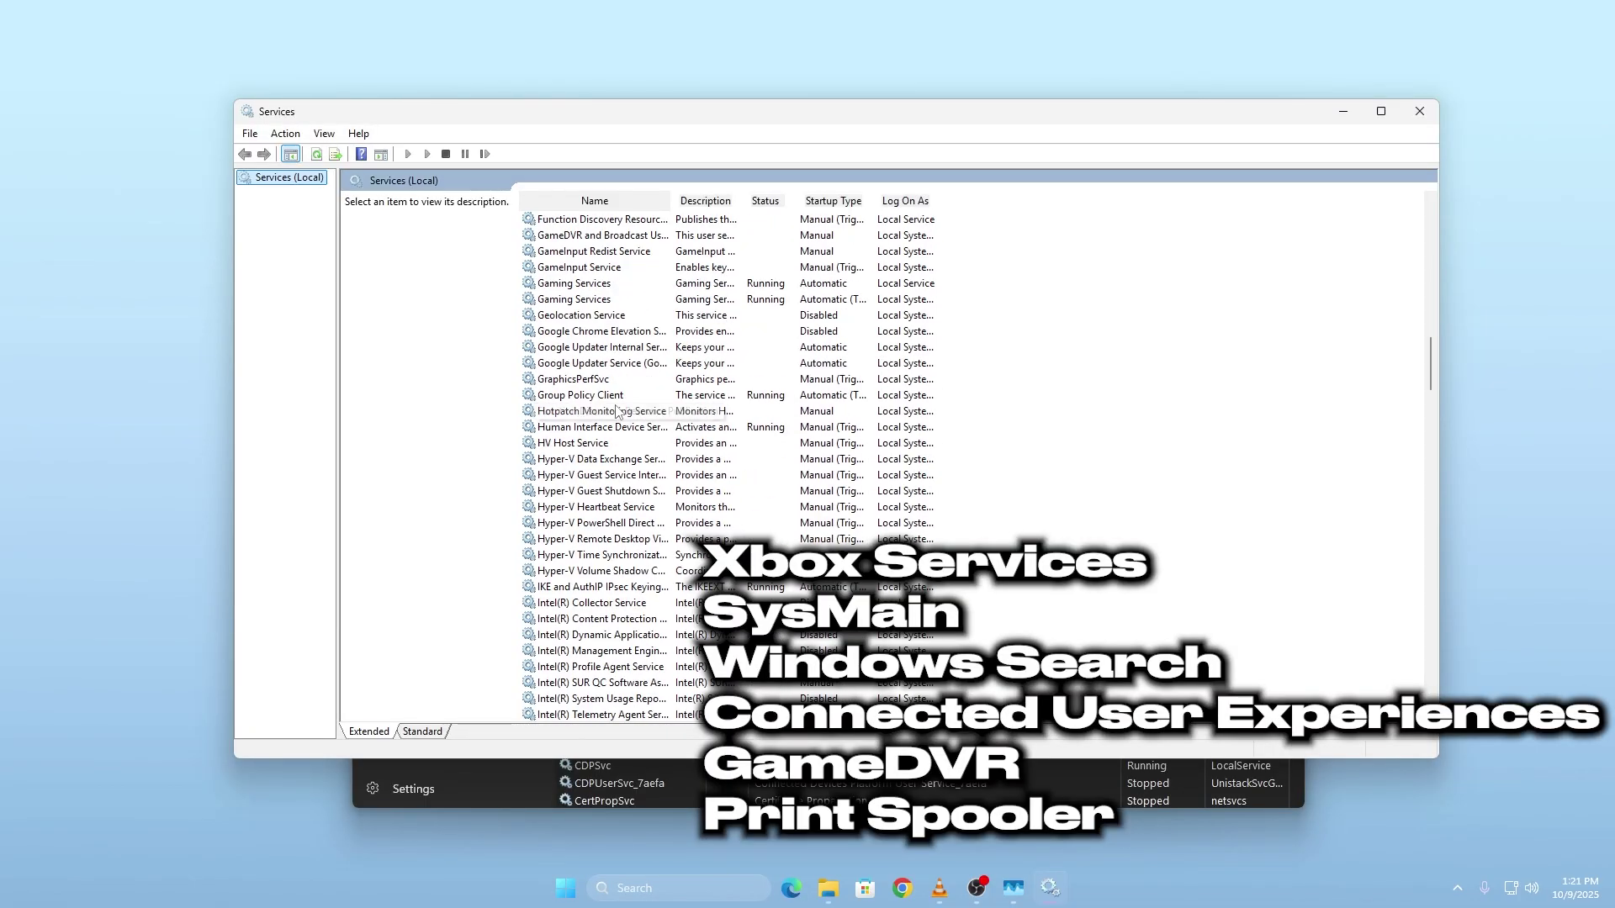
pyautogui.scroll(-3, 616, 411)
pyautogui.scroll(-4, 616, 411)
pyautogui.scroll(-4, 616, 412)
pyautogui.scroll(-4, 615, 411)
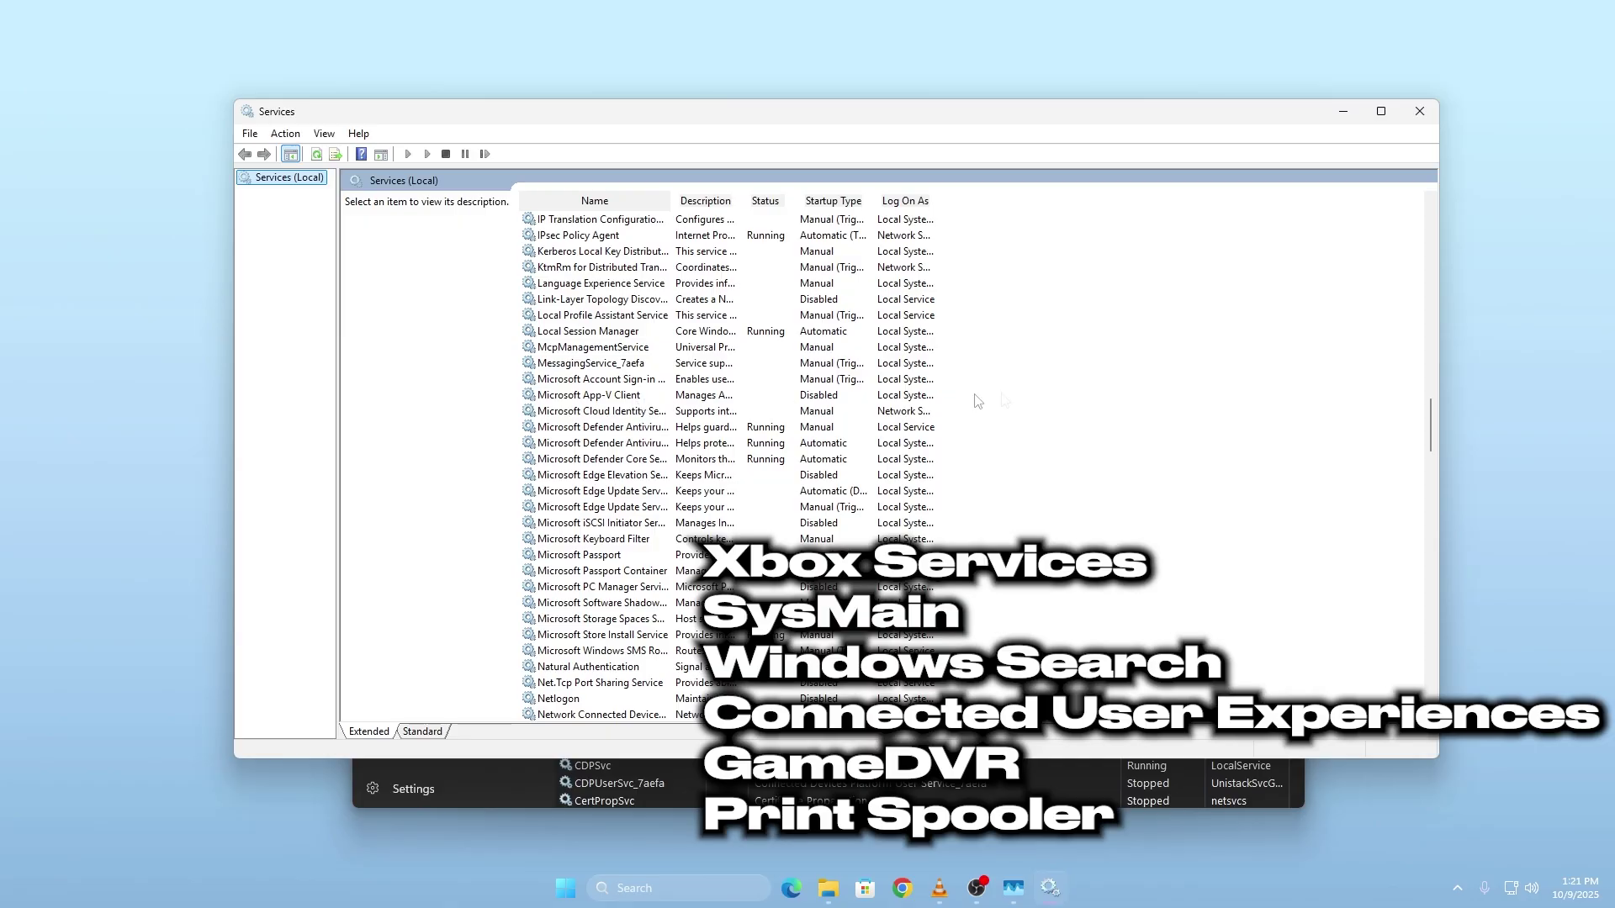
pyautogui.moveTo(1432, 435); pyautogui.dragTo(1431, 675)
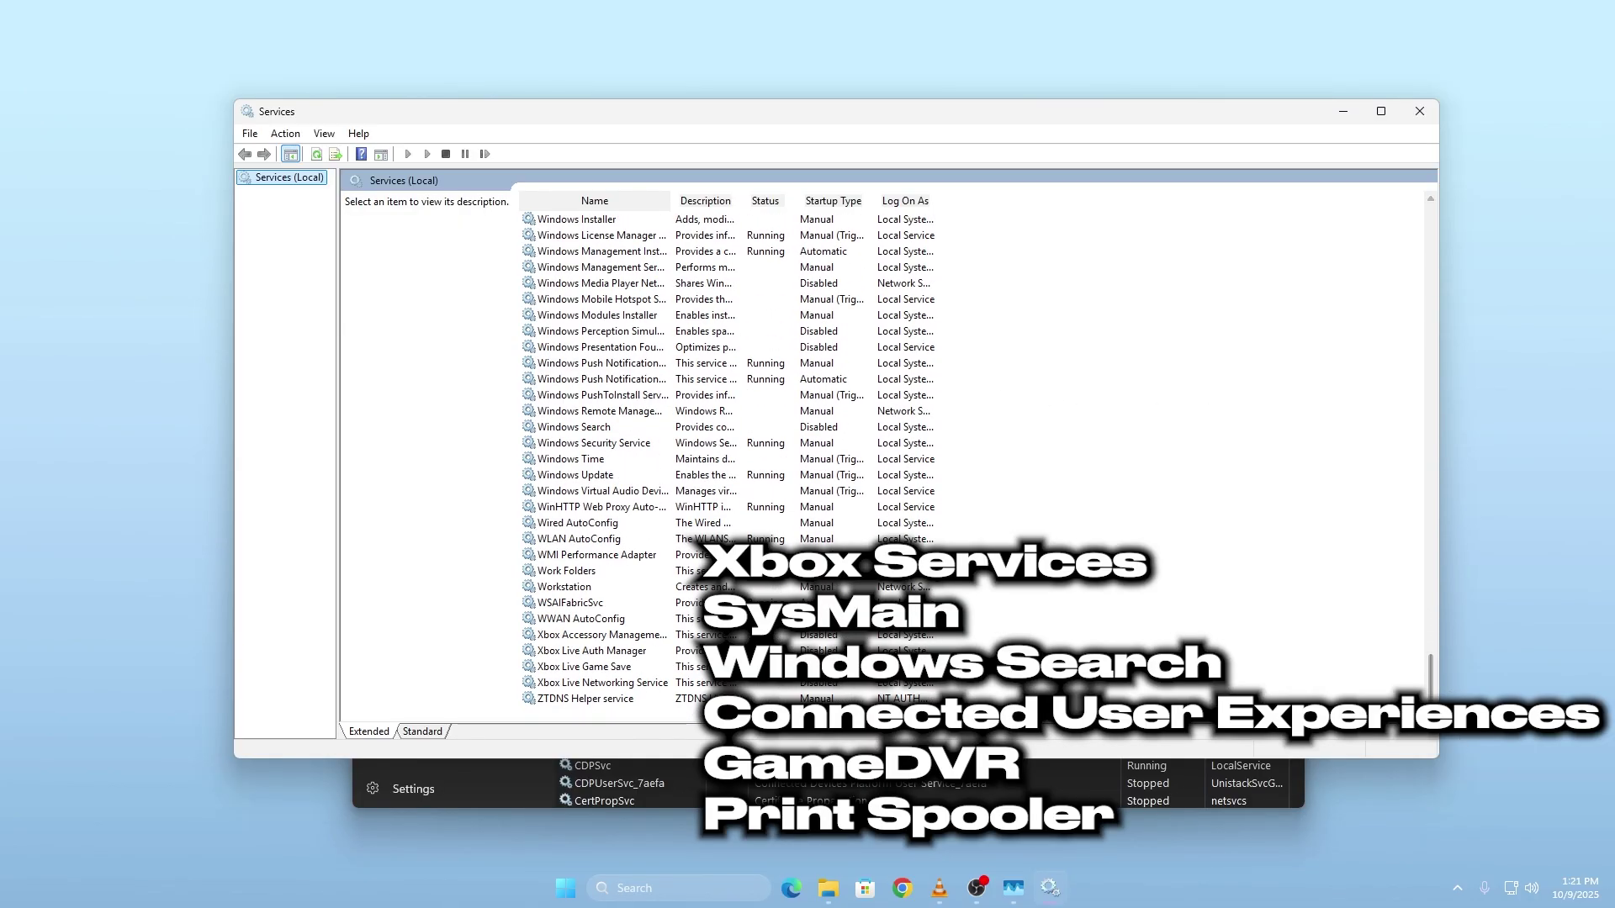
# - Open Properties for the Xbox Live Game Save service
pyautogui.click(580, 668)
pyautogui.rightClick(584, 670)
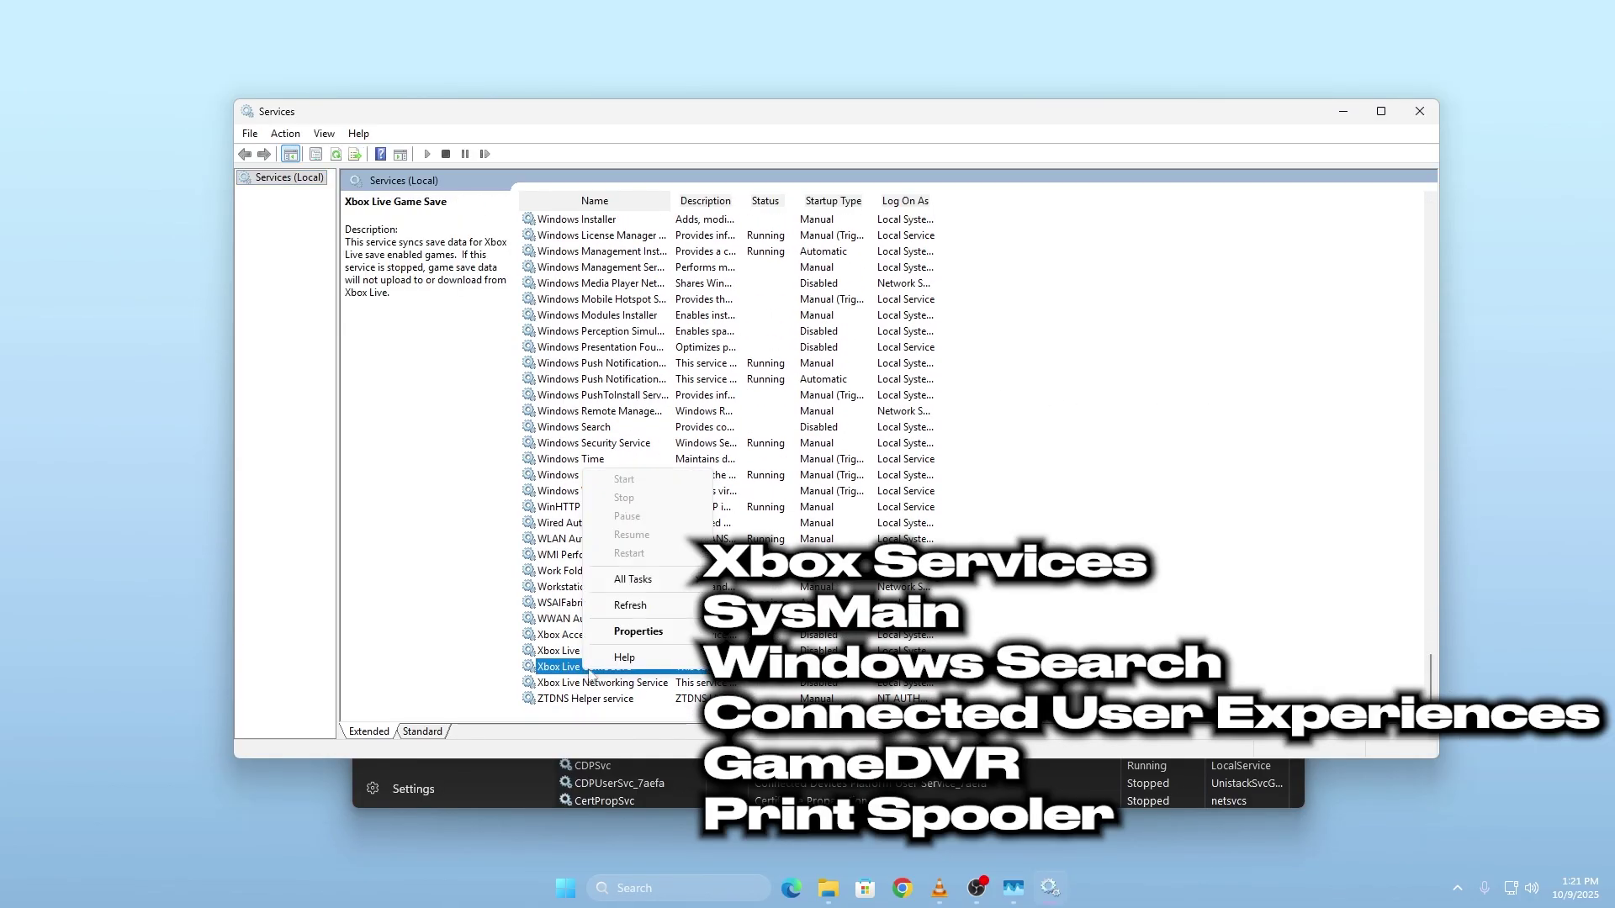
pyautogui.click(631, 632)
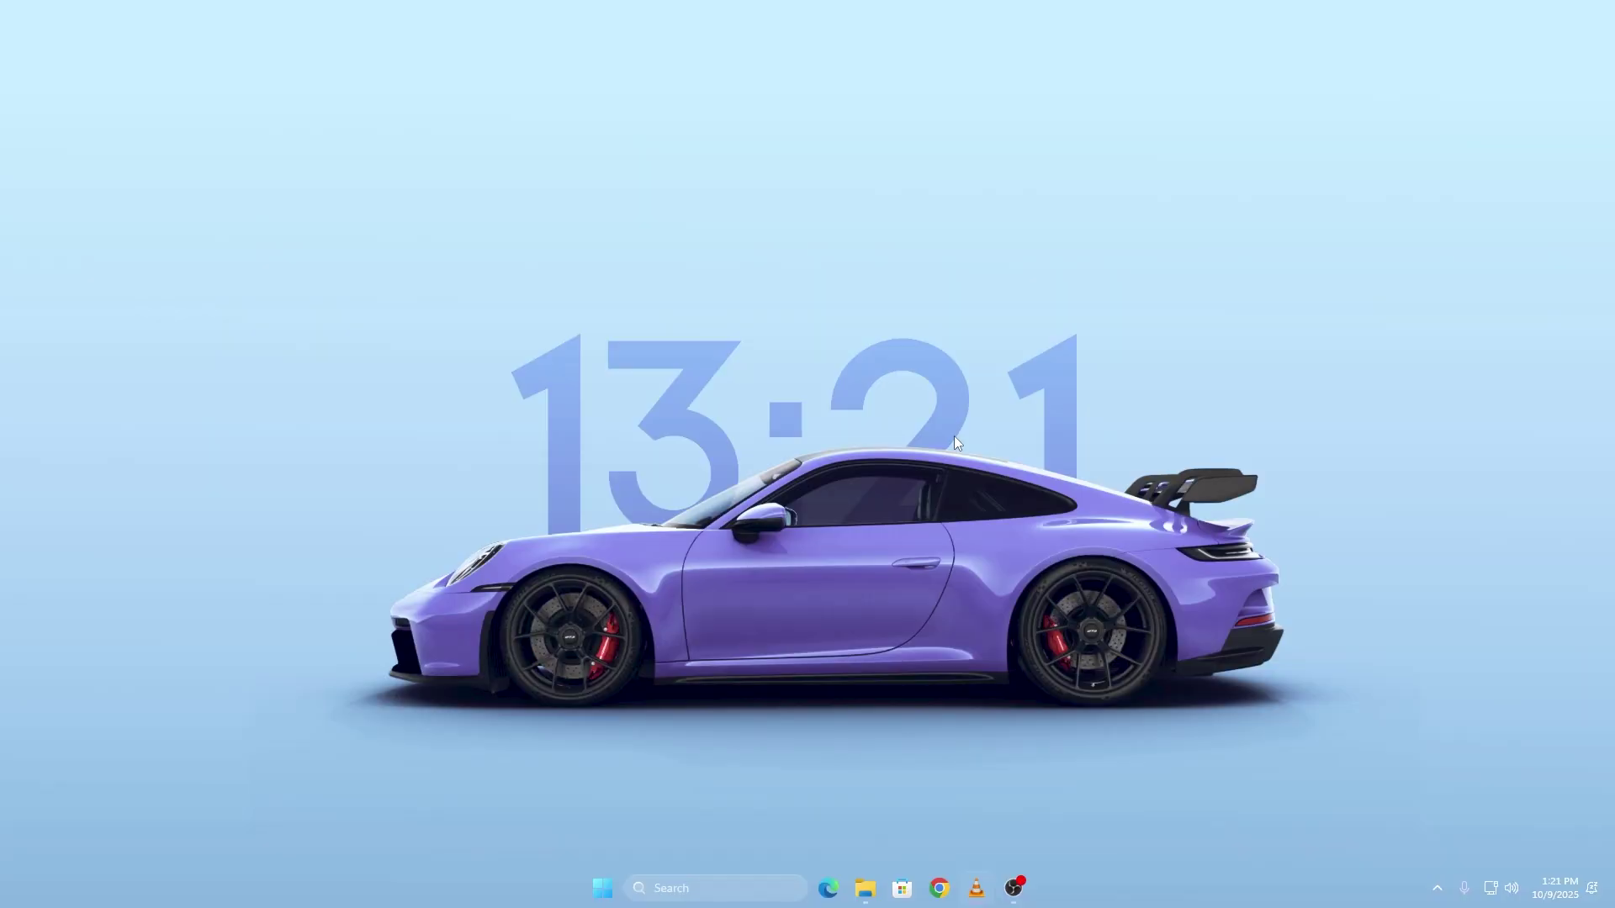
# - Go to Hardware and Sound, Power Options, and edit the Ultimate Performance plan's settings
pyautogui.press('super')
pyautogui.write('control panel')
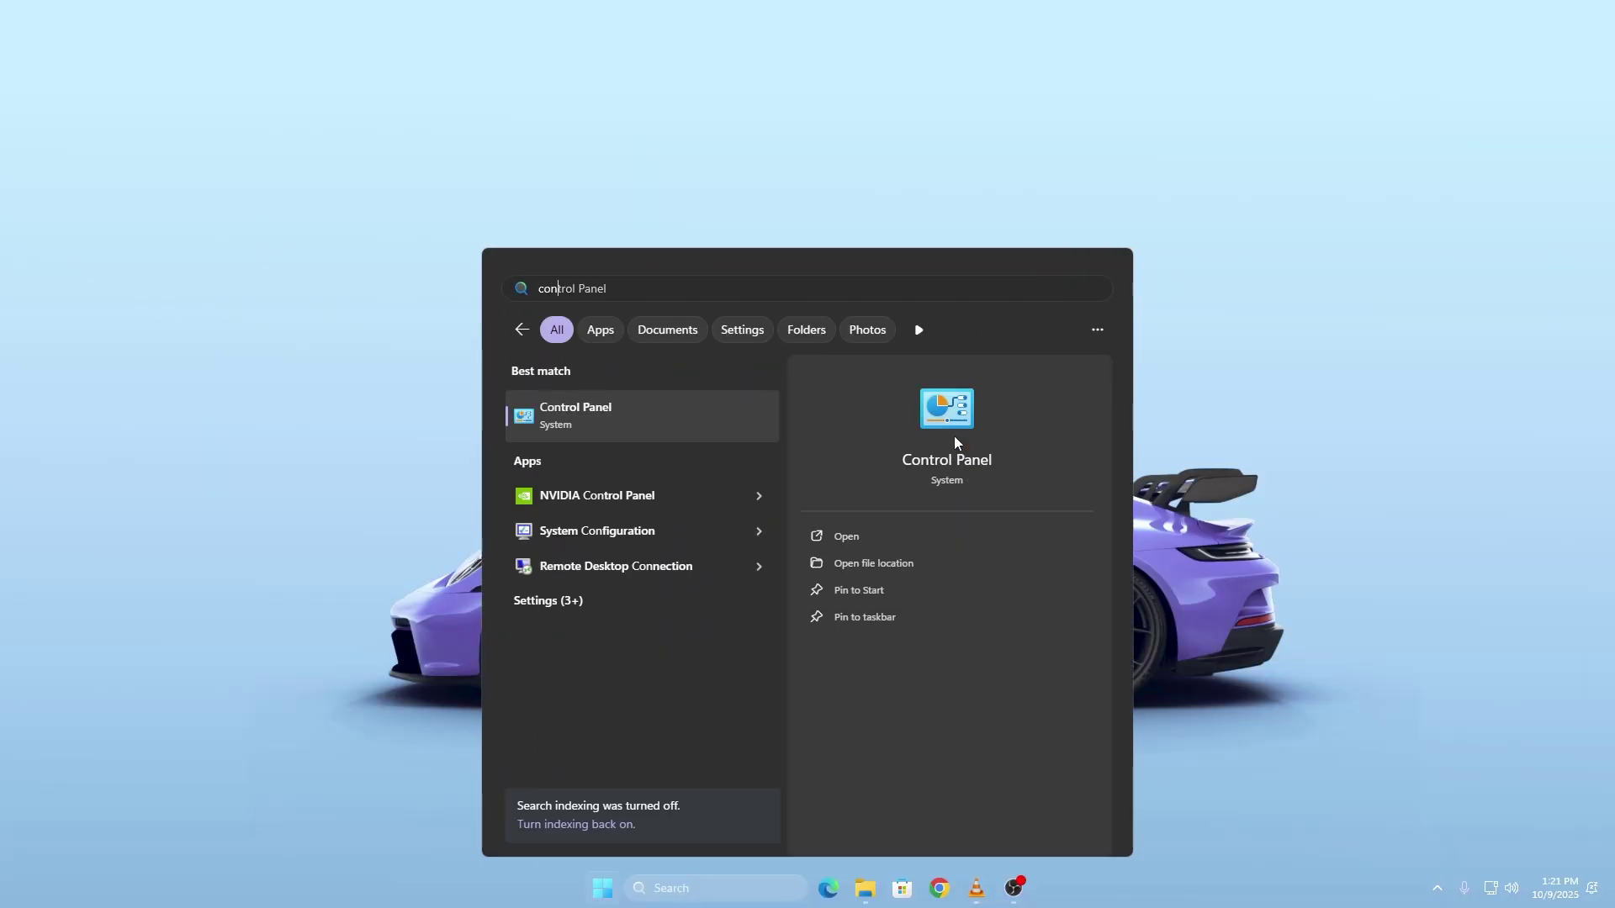
pyautogui.press('Return')
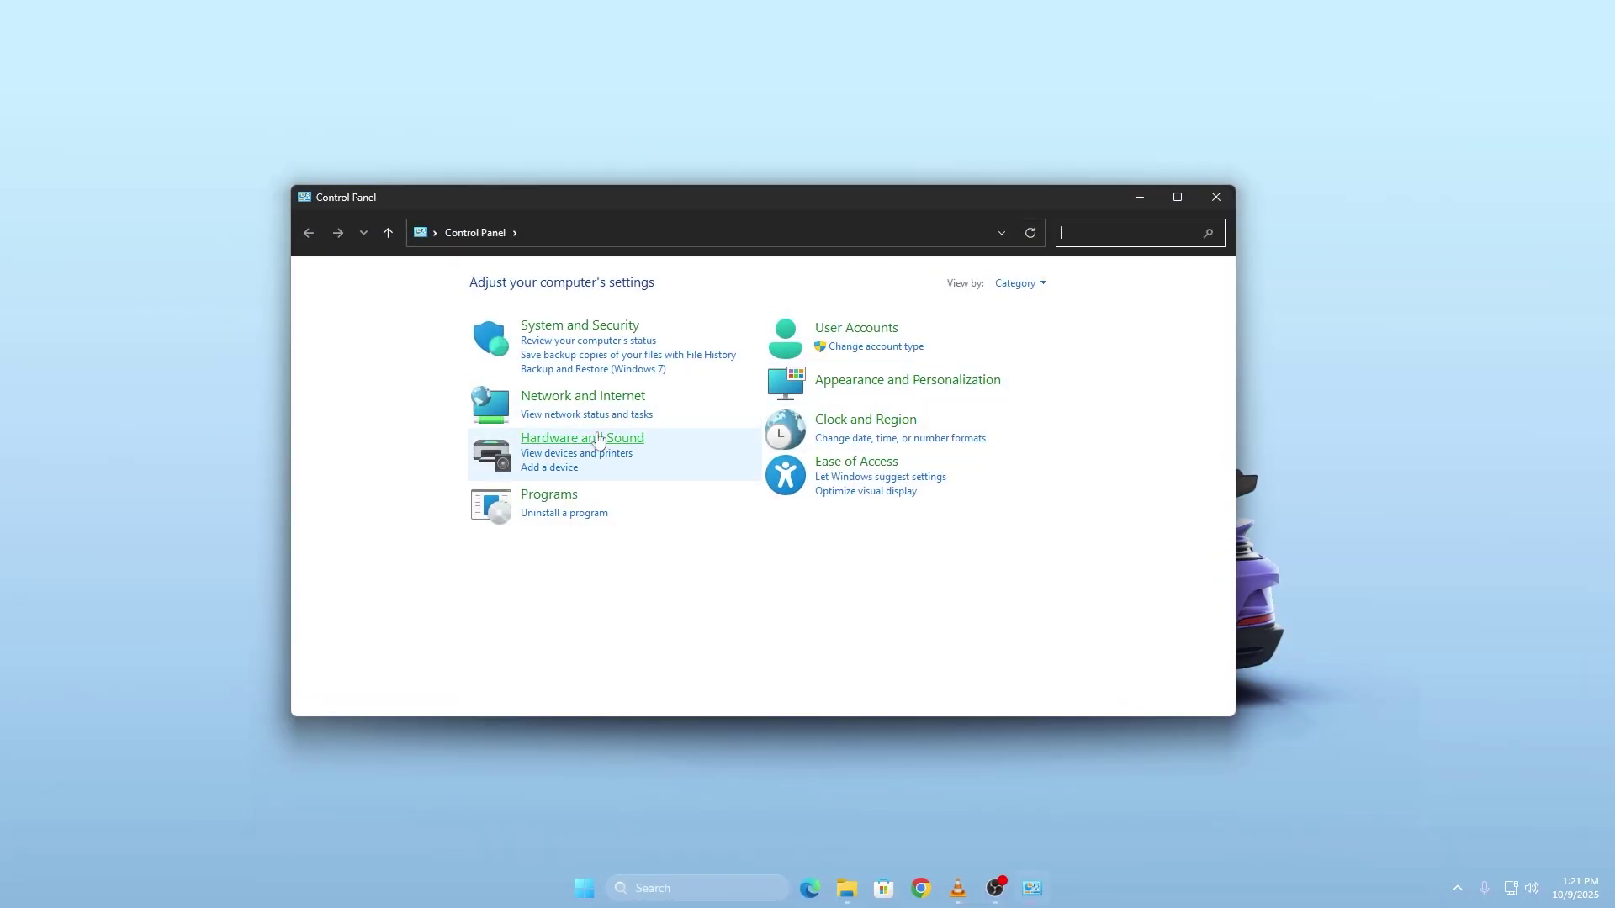
pyautogui.click(594, 437)
pyautogui.click(563, 415)
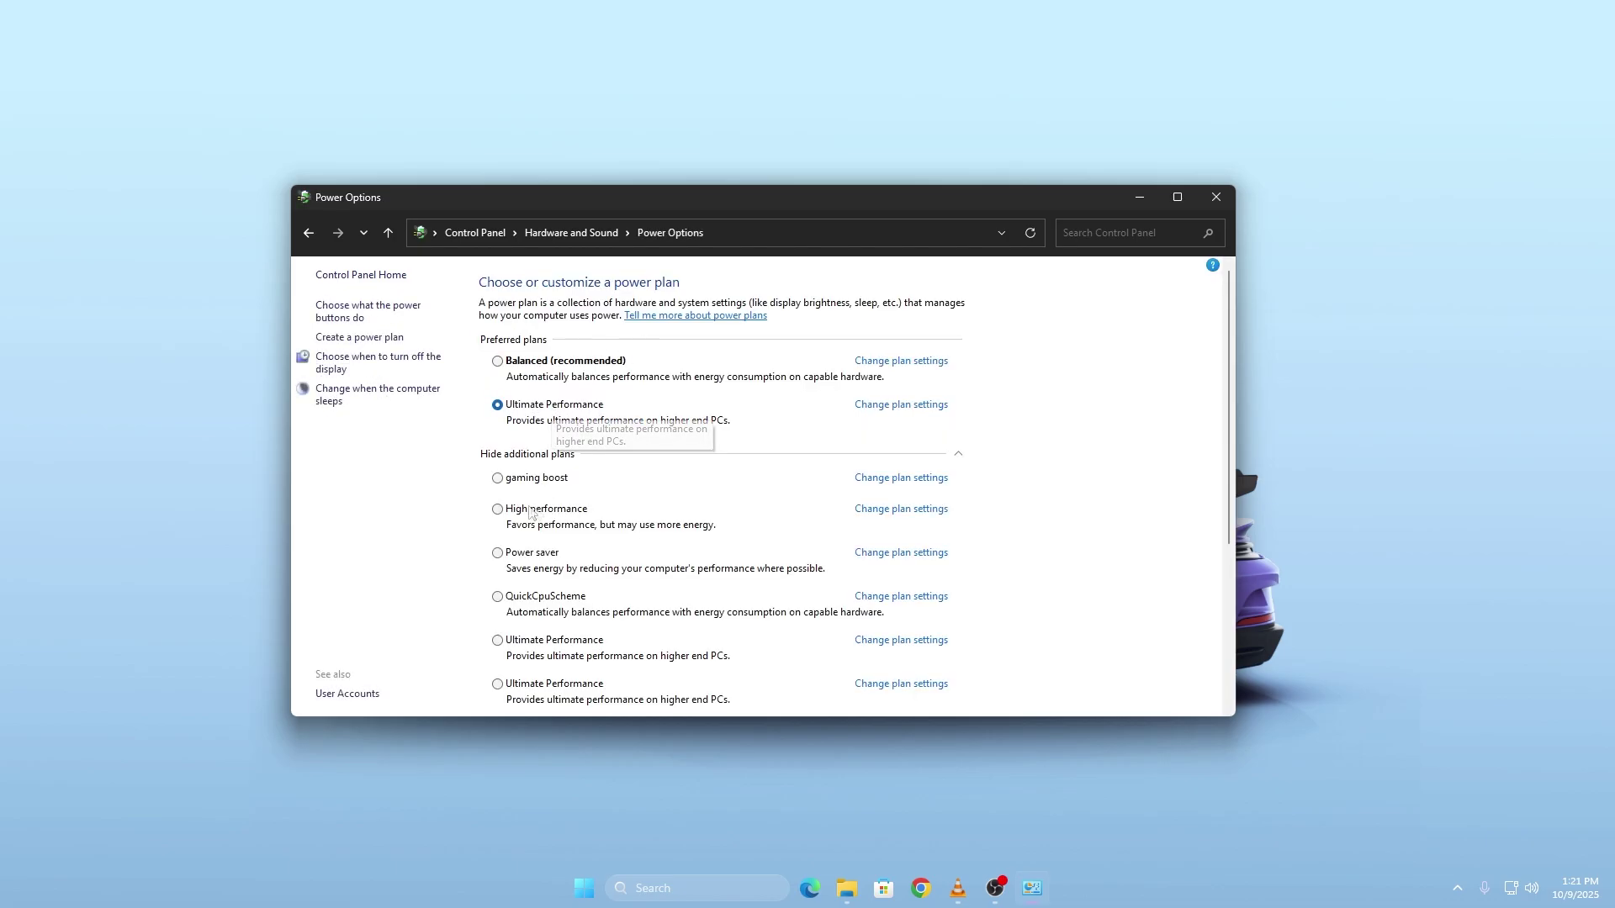
pyautogui.click(903, 406)
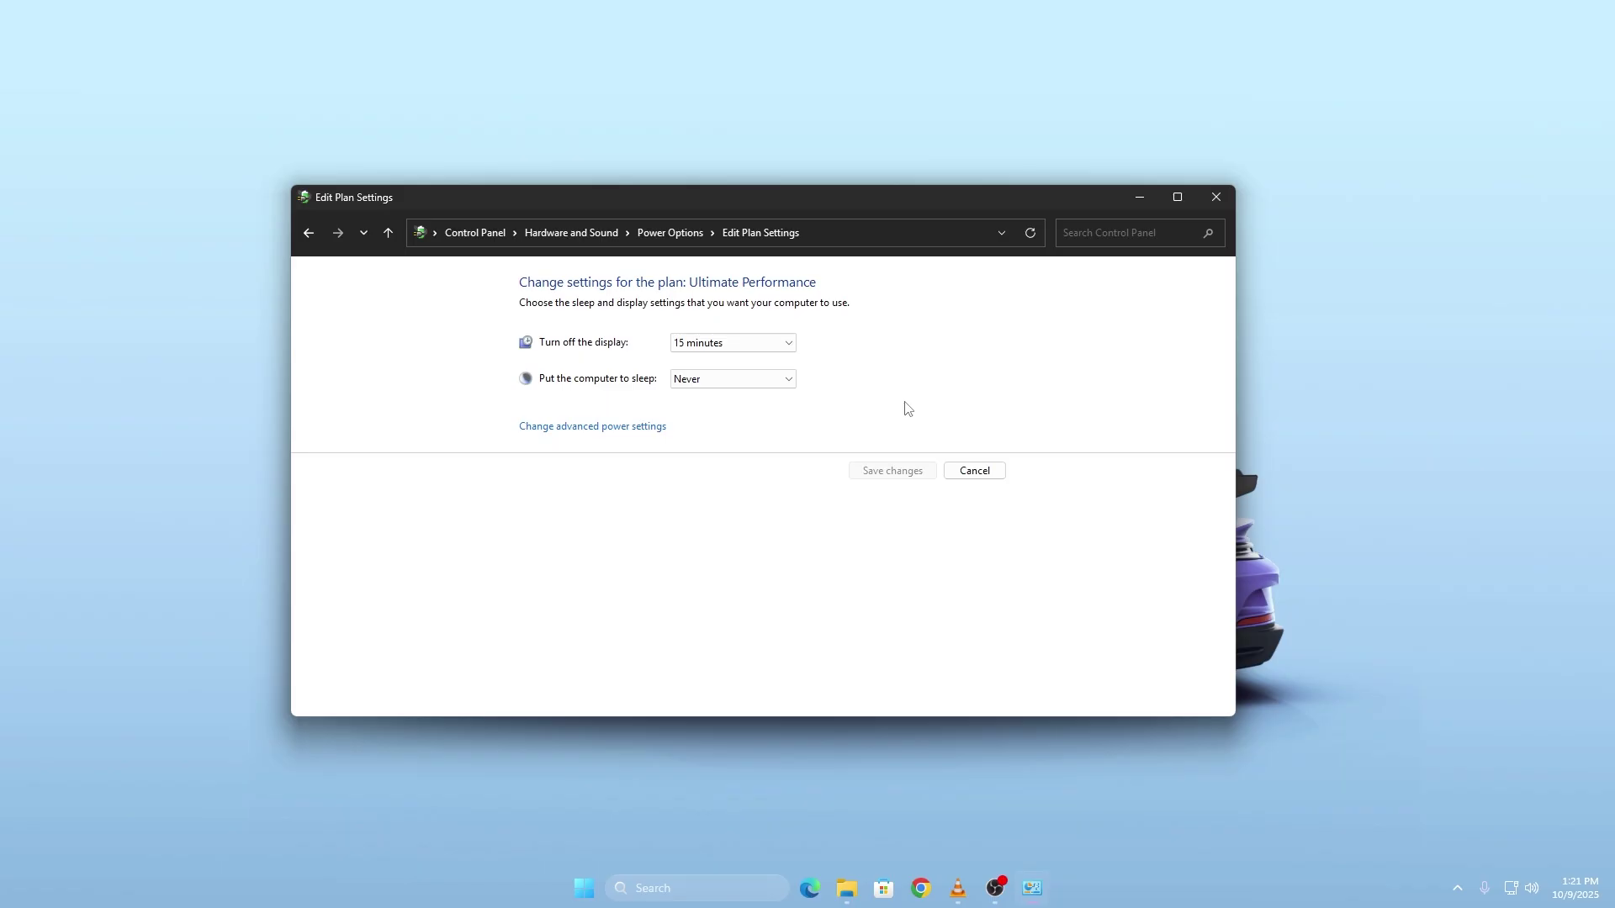
# - Review Ultimate Performance advanced settings: processor state, USB suspend and hard disk groups
pyautogui.click(593, 437)
pyautogui.moveTo(349, 187); pyautogui.dragTo(698, 259)
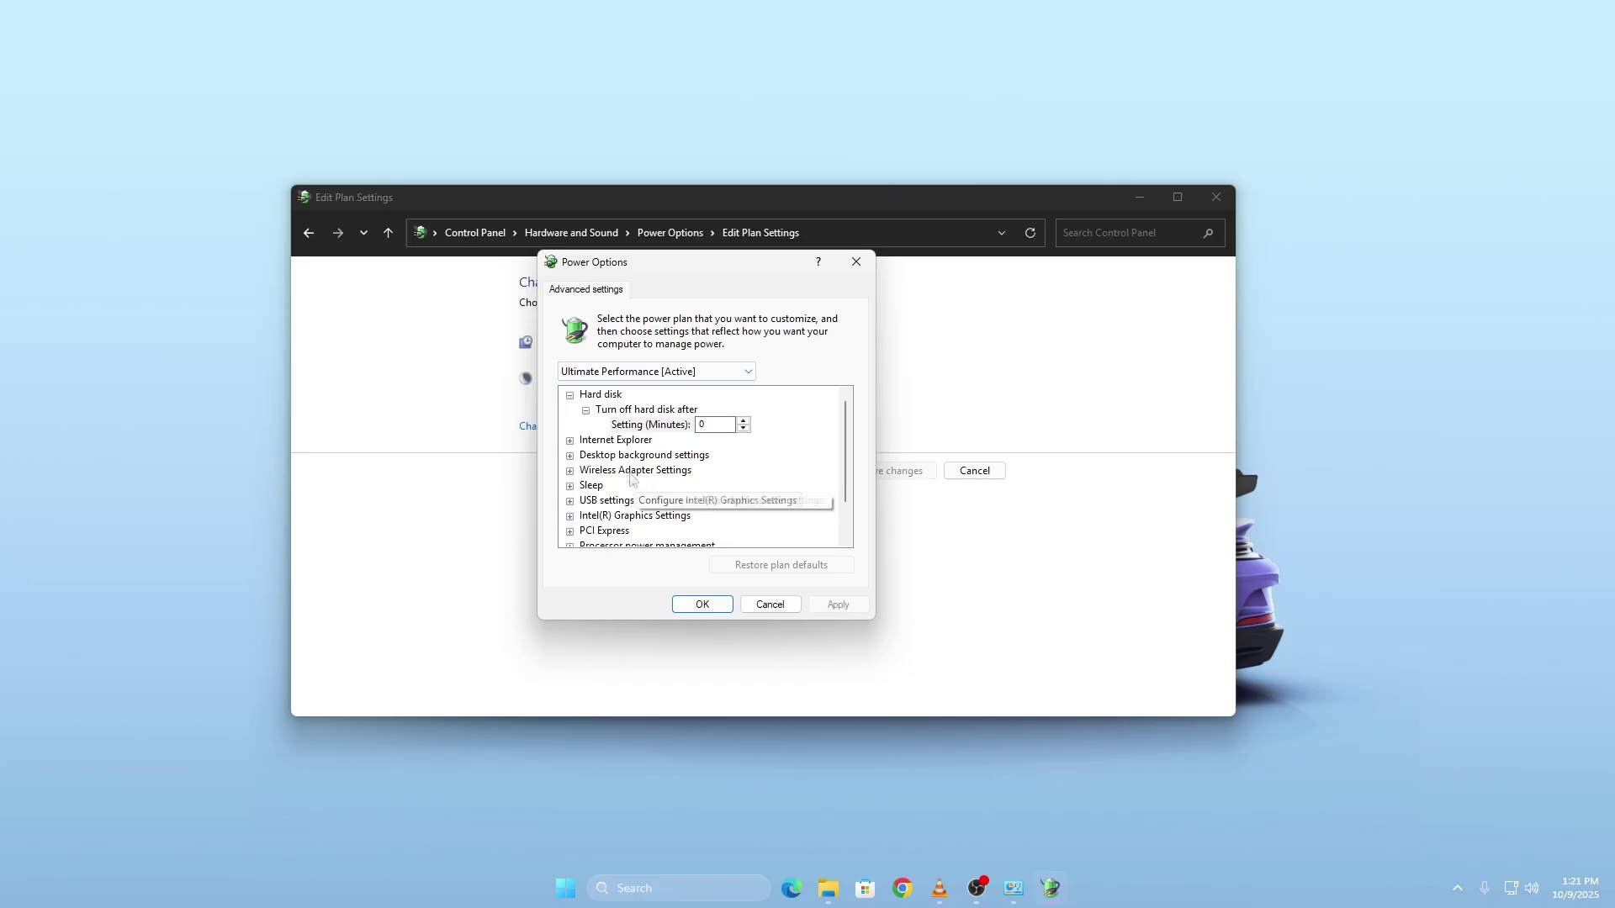
pyautogui.scroll(-1, 588, 437)
pyautogui.click(569, 502)
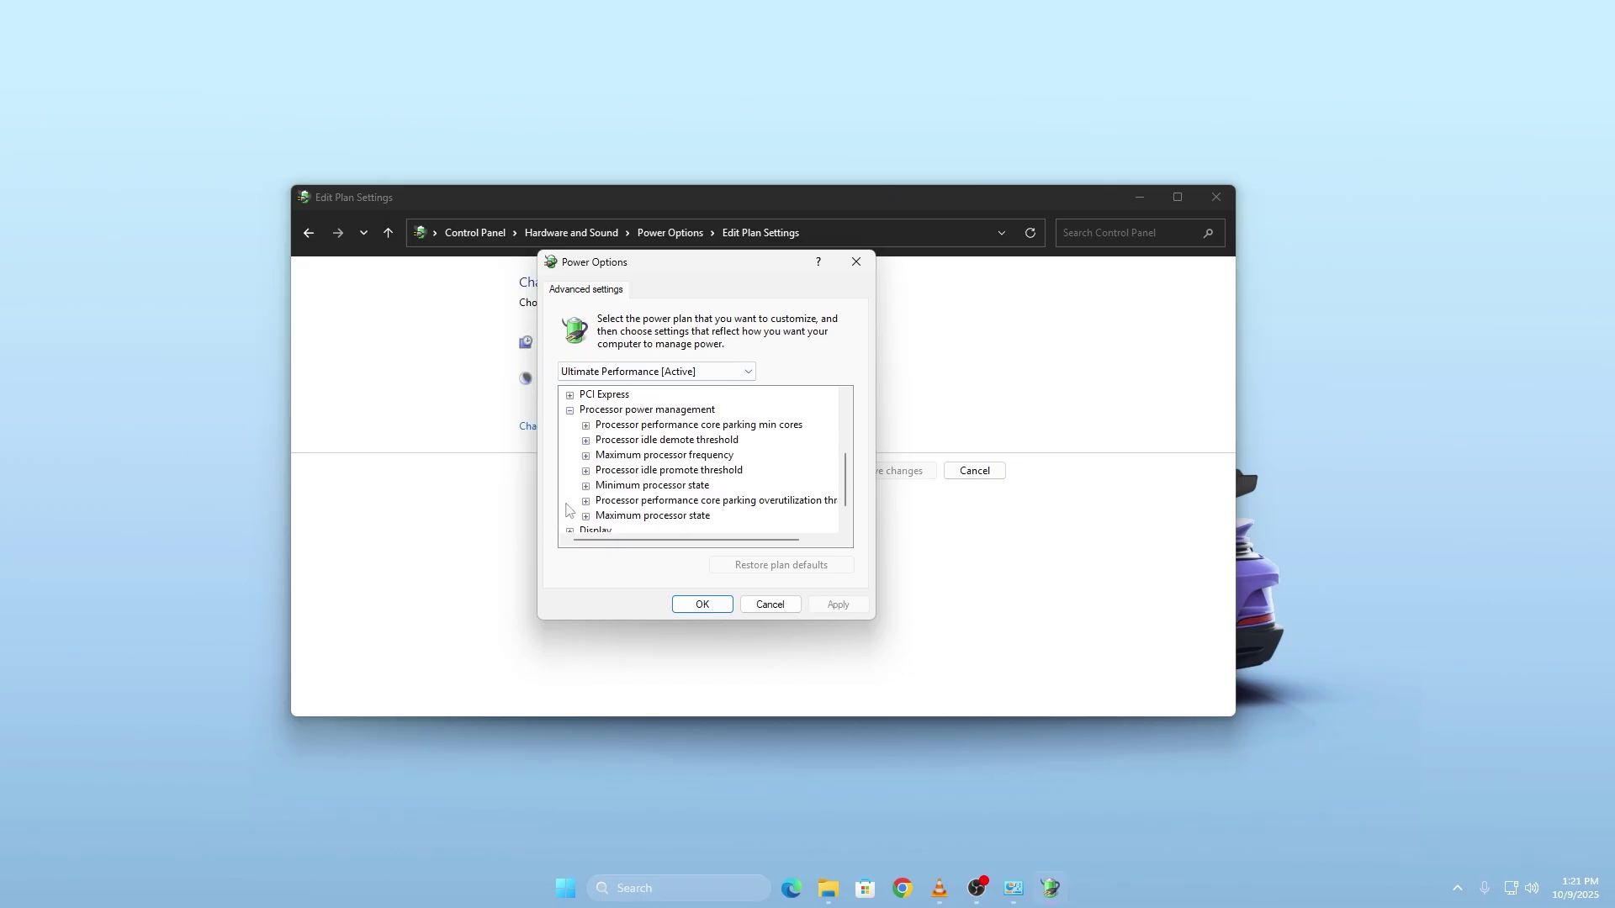
pyautogui.scroll(-1, 585, 491)
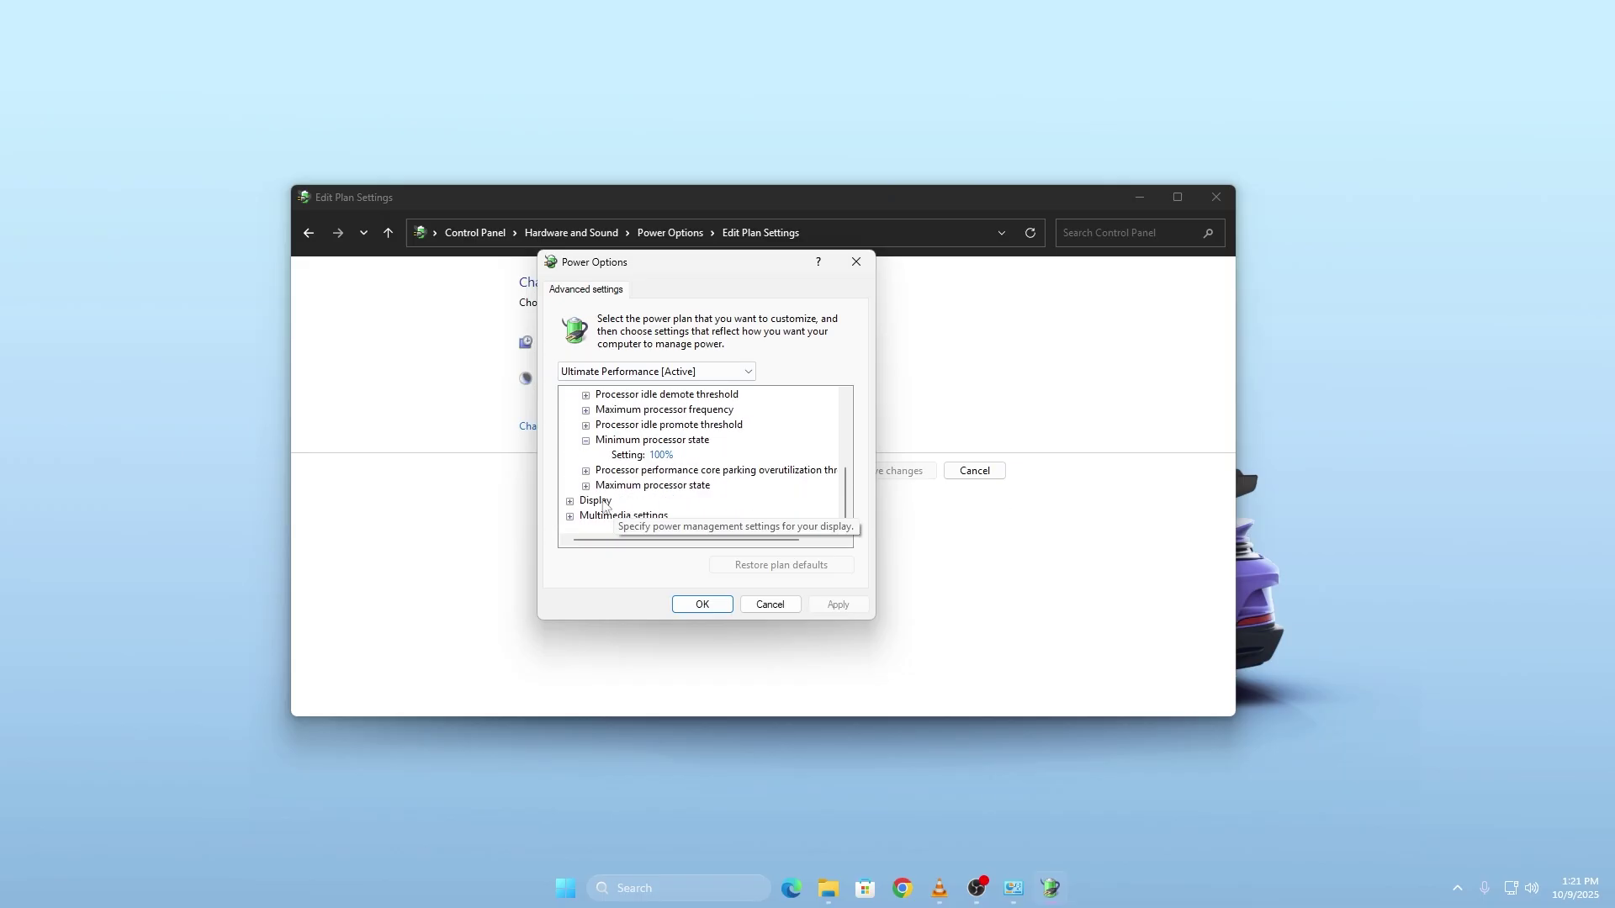
pyautogui.click(584, 485)
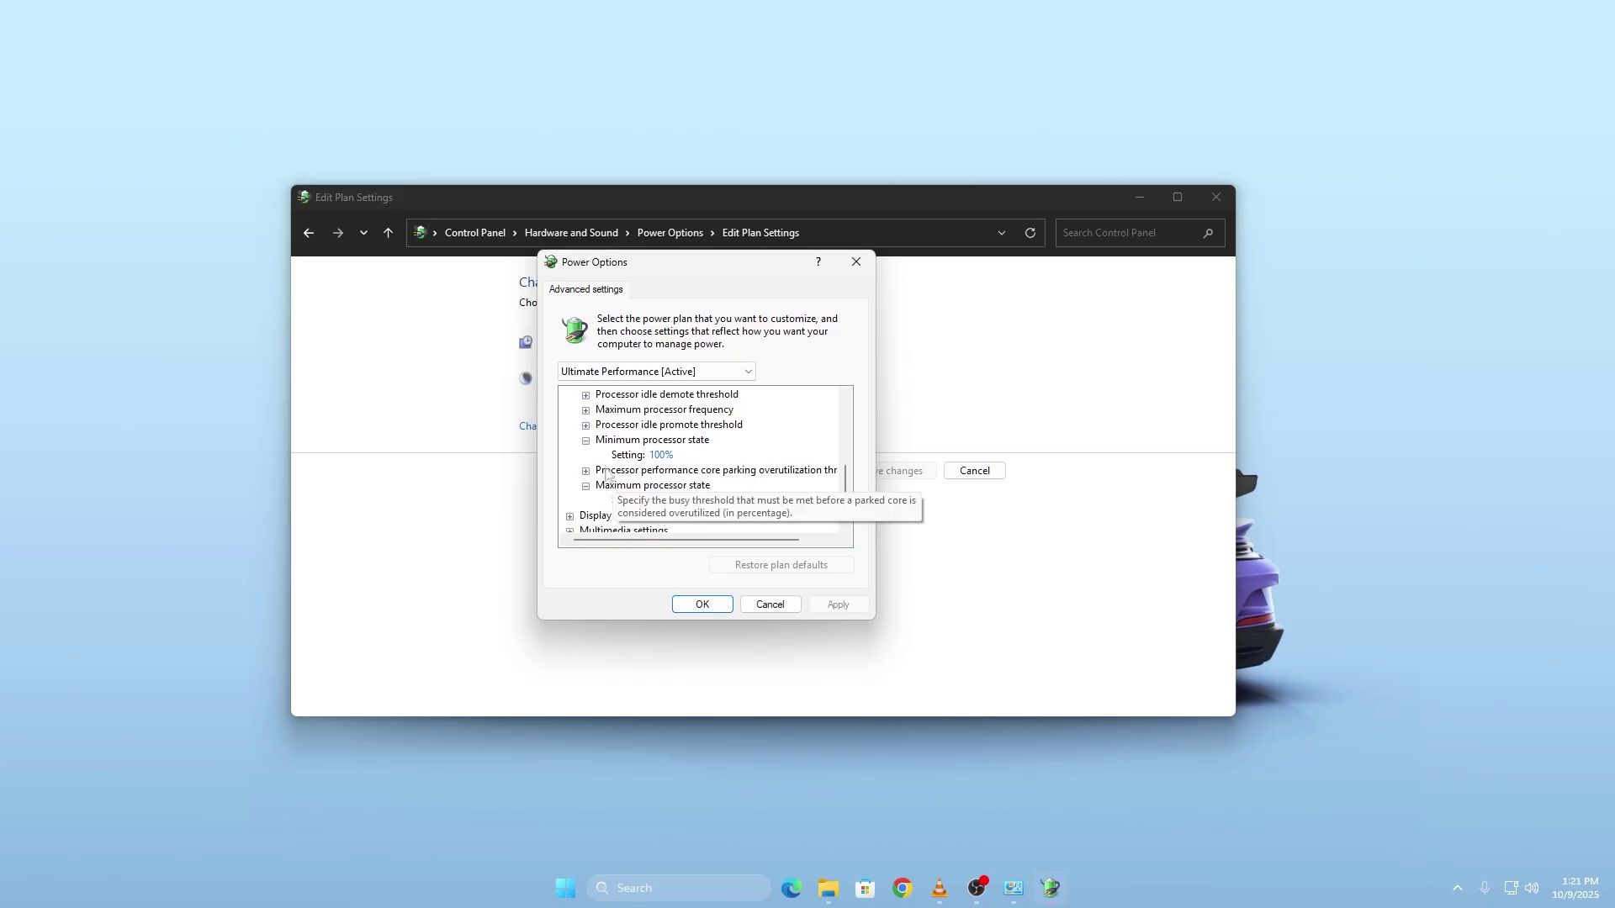
pyautogui.scroll(3, 653, 502)
pyautogui.click(570, 455)
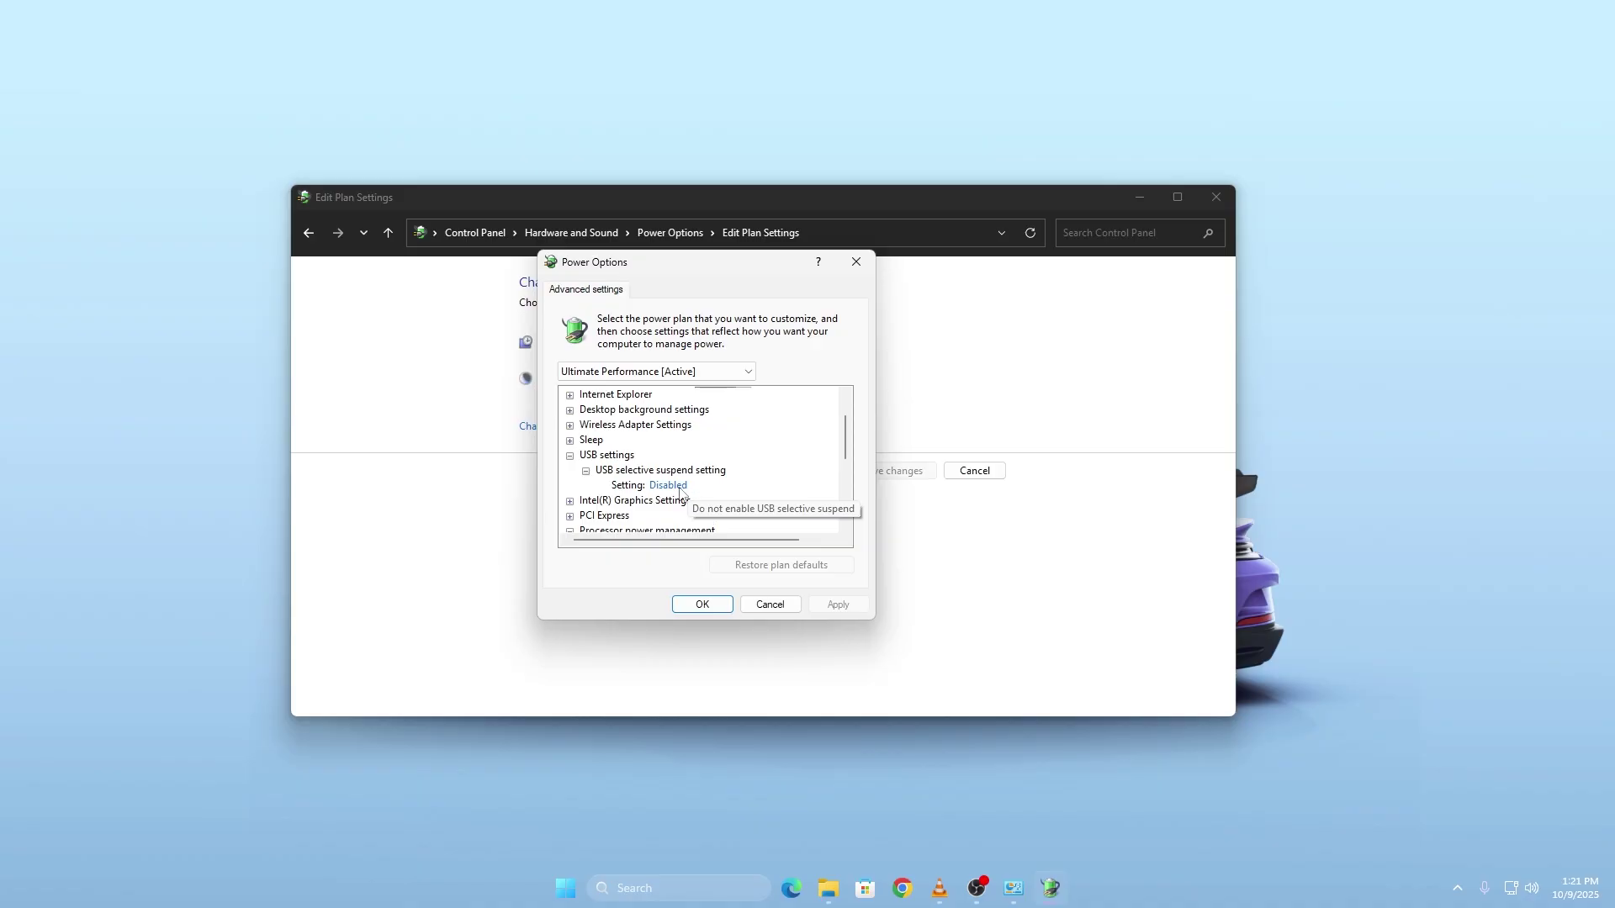
pyautogui.scroll(-1, 676, 497)
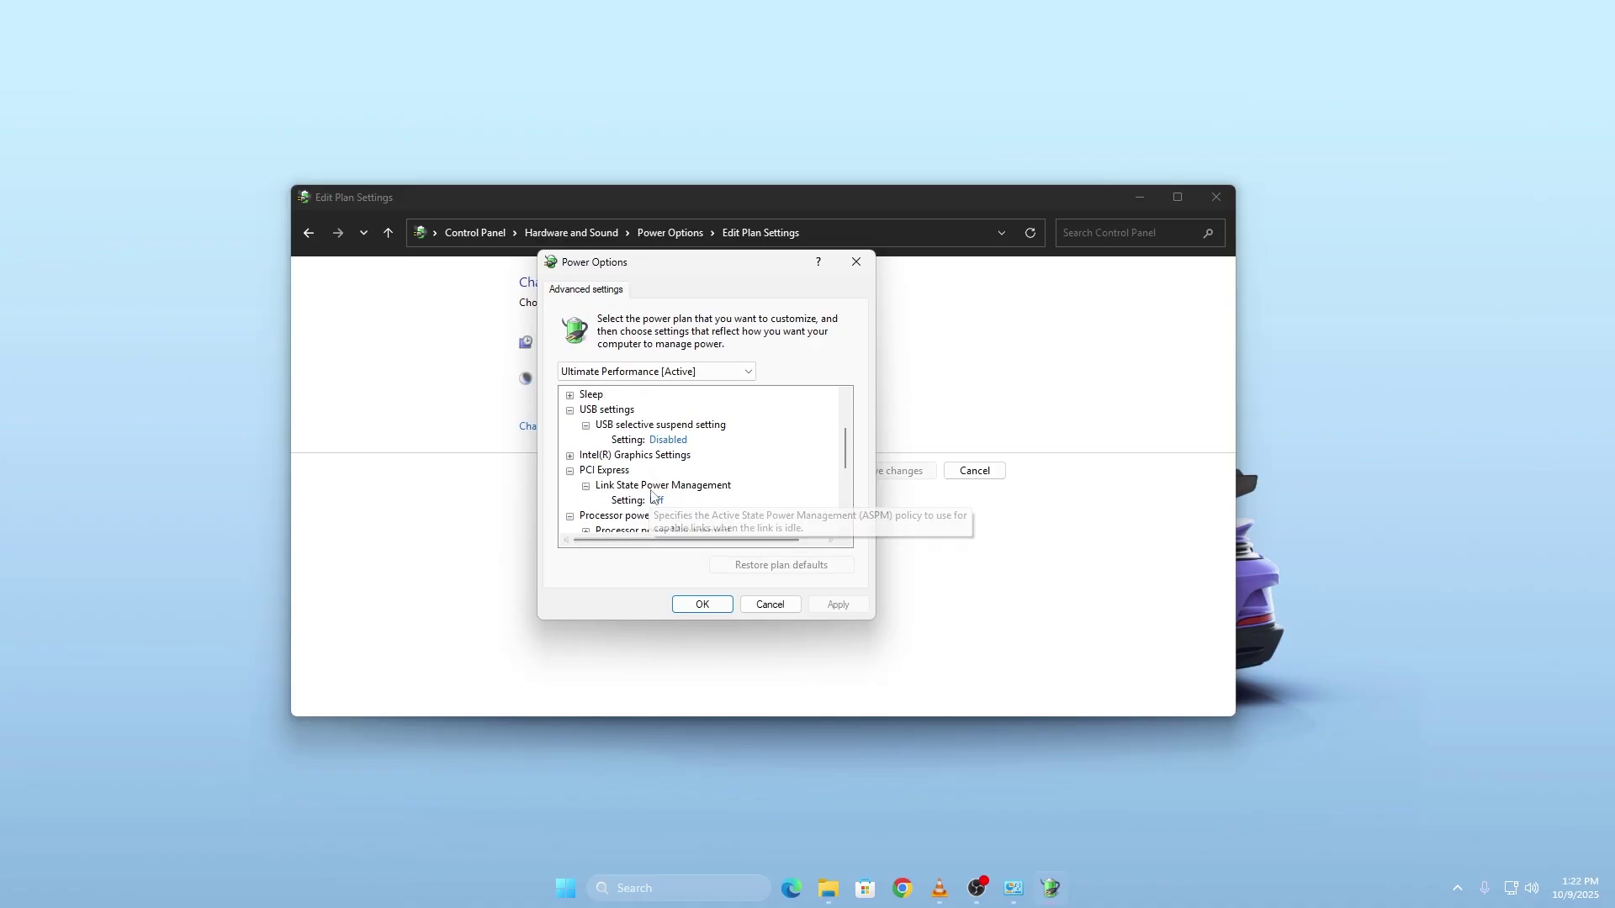
pyautogui.scroll(2, 655, 503)
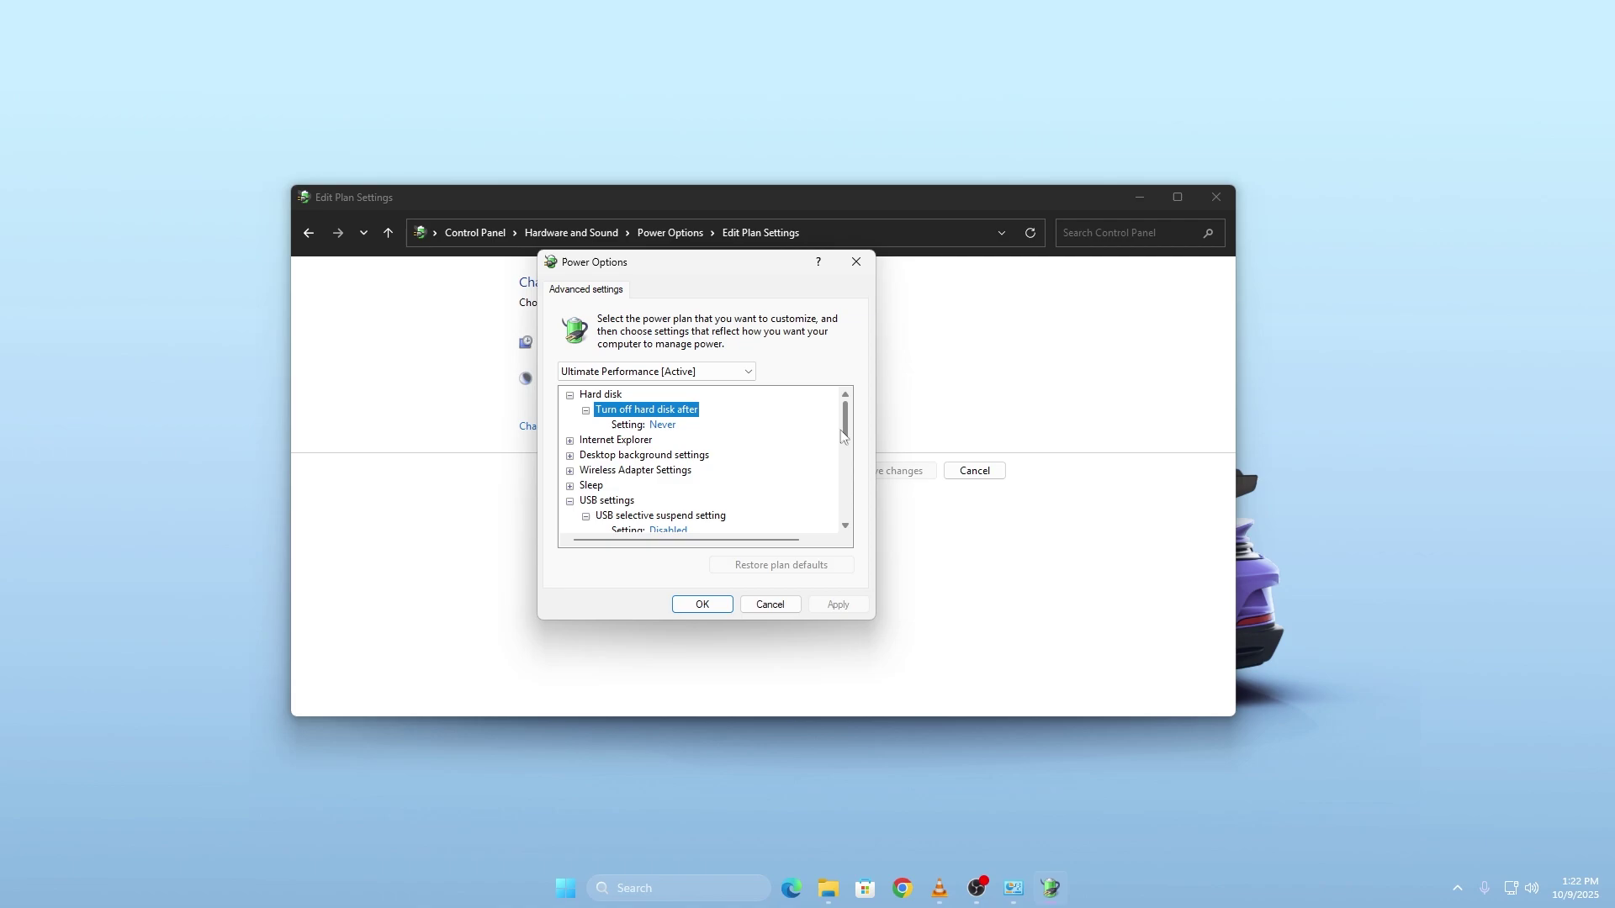
pyautogui.click(569, 394)
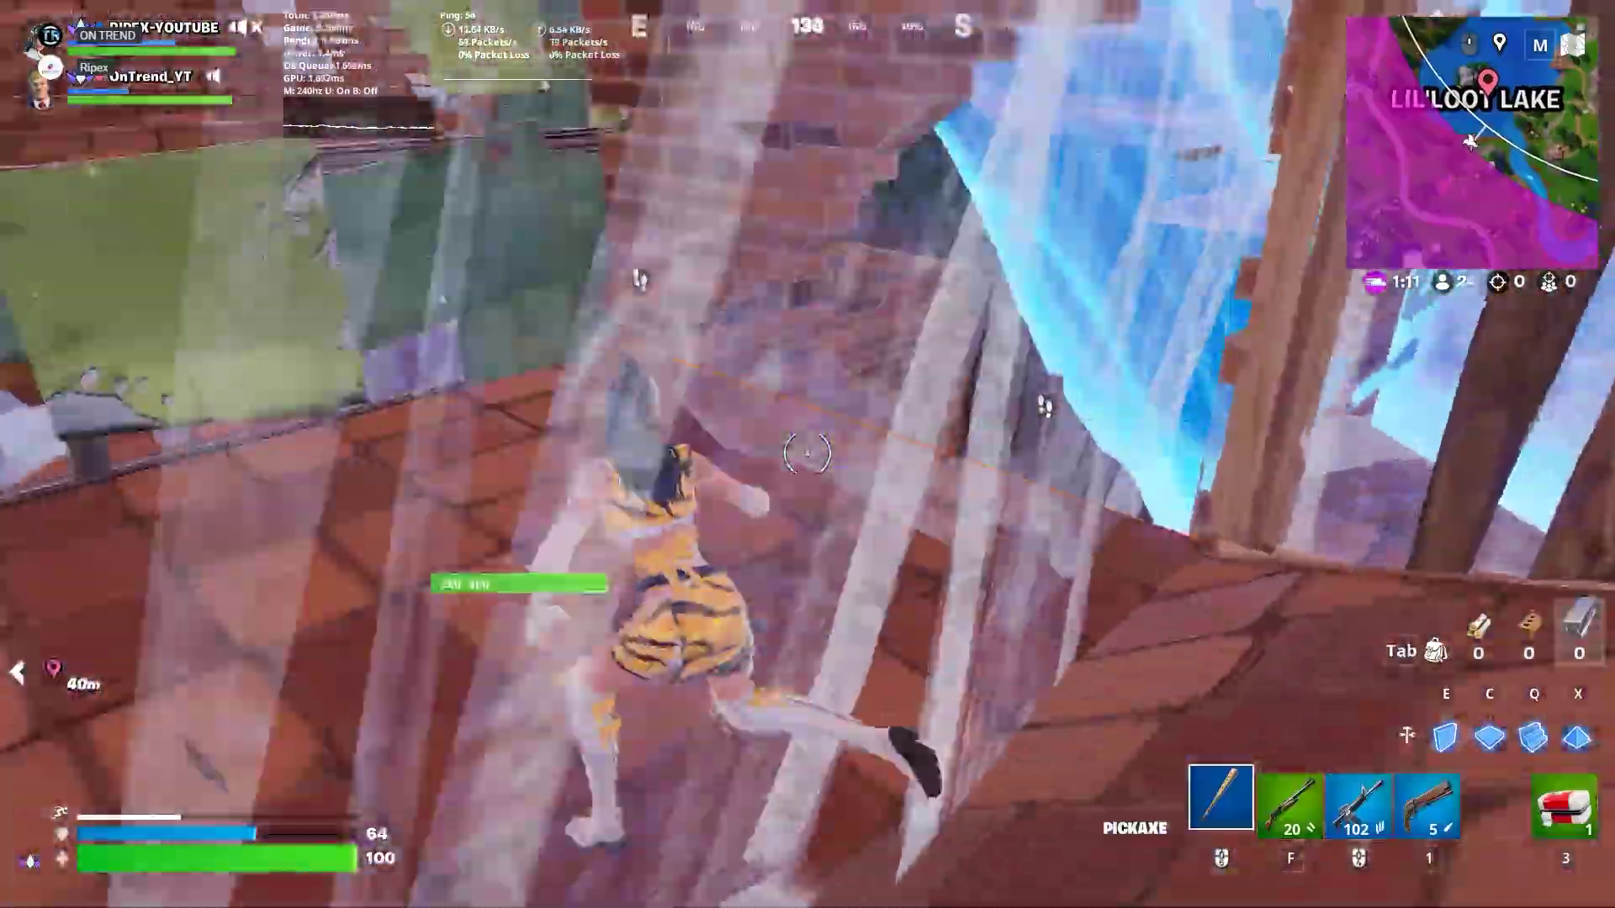
# - Equip the pump shotgun with hotbar key 1 during the Fortnite match
pyautogui.press('1')
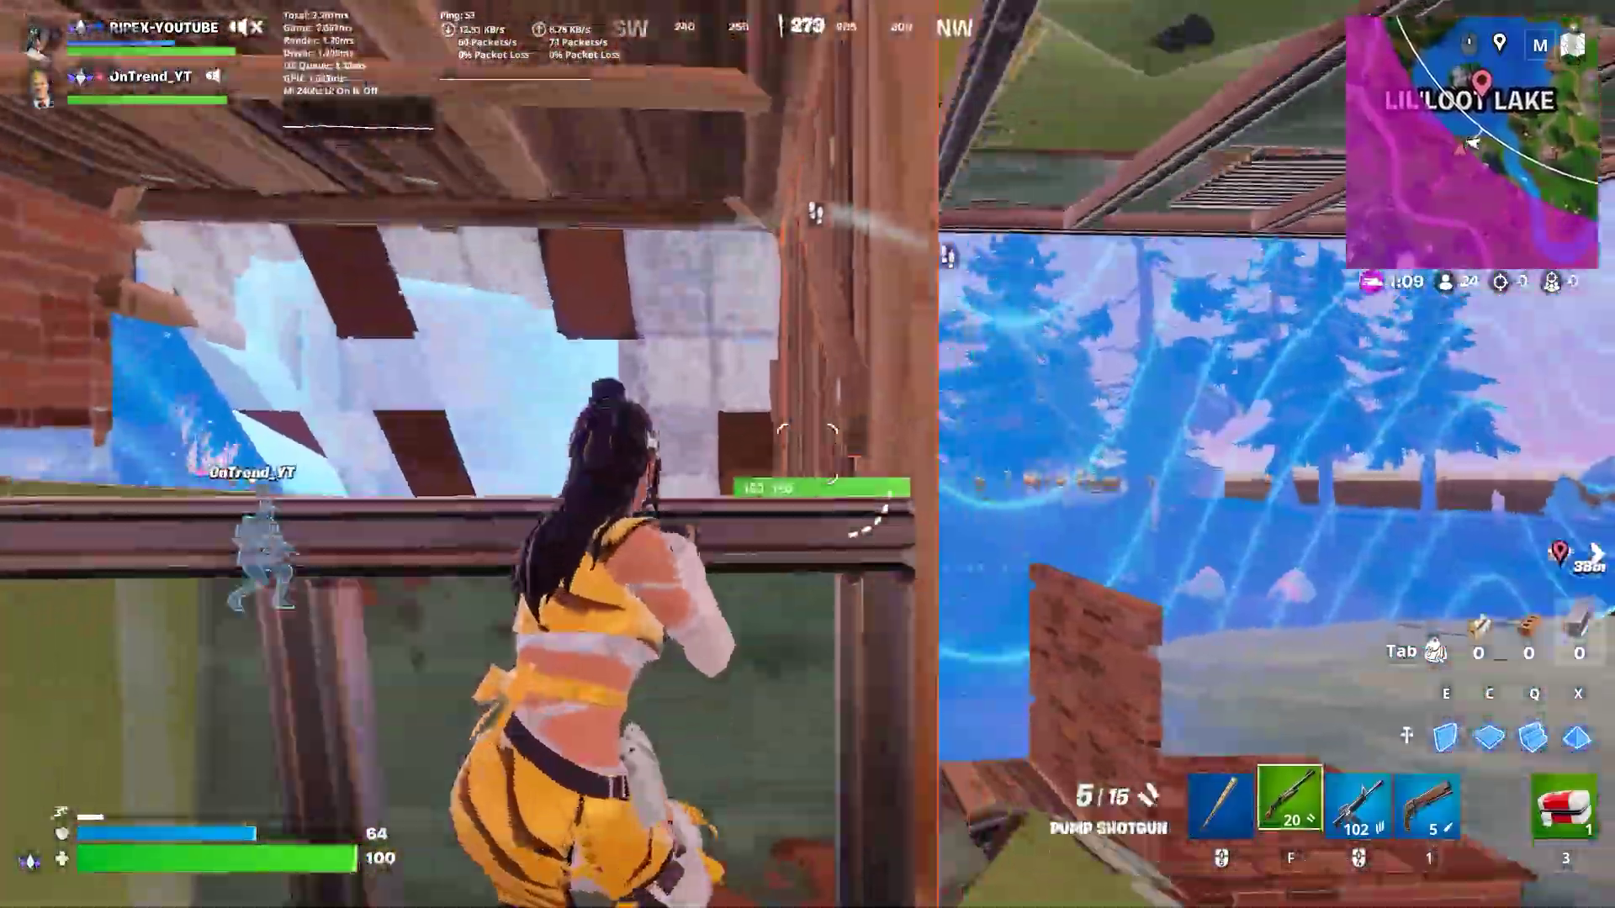